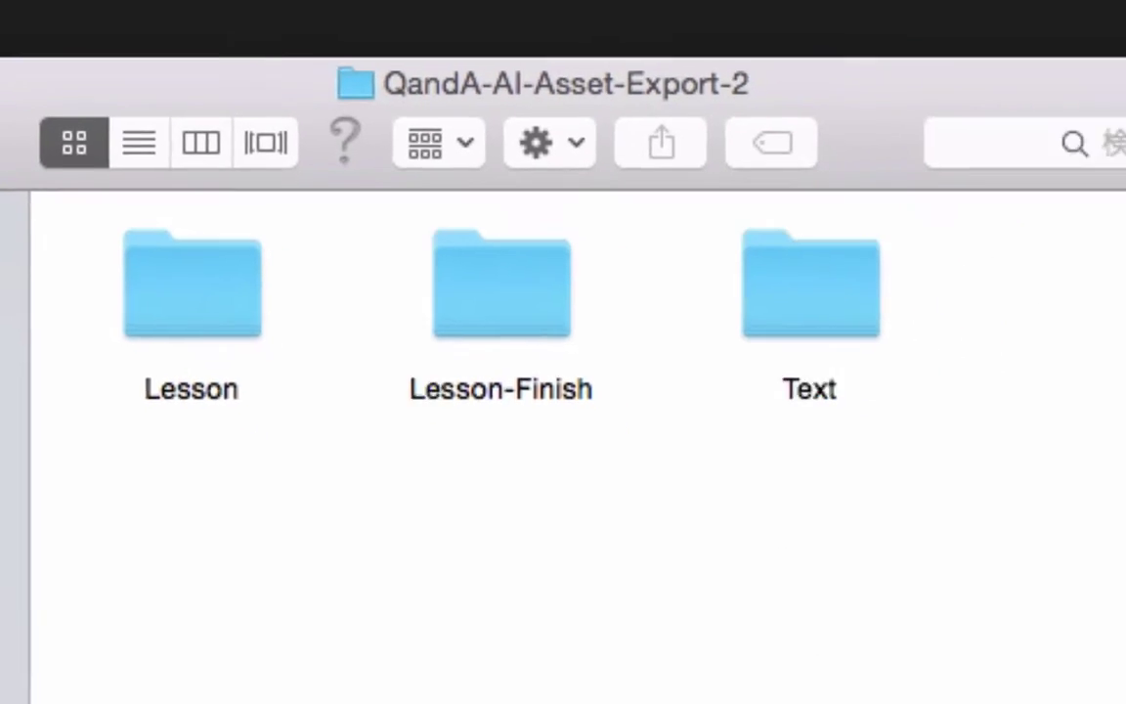
- Open the Lesson-Finish folder and look over its QandA-AI-Asset-Export-2 .ai and .muse files
left_click(418, 217)
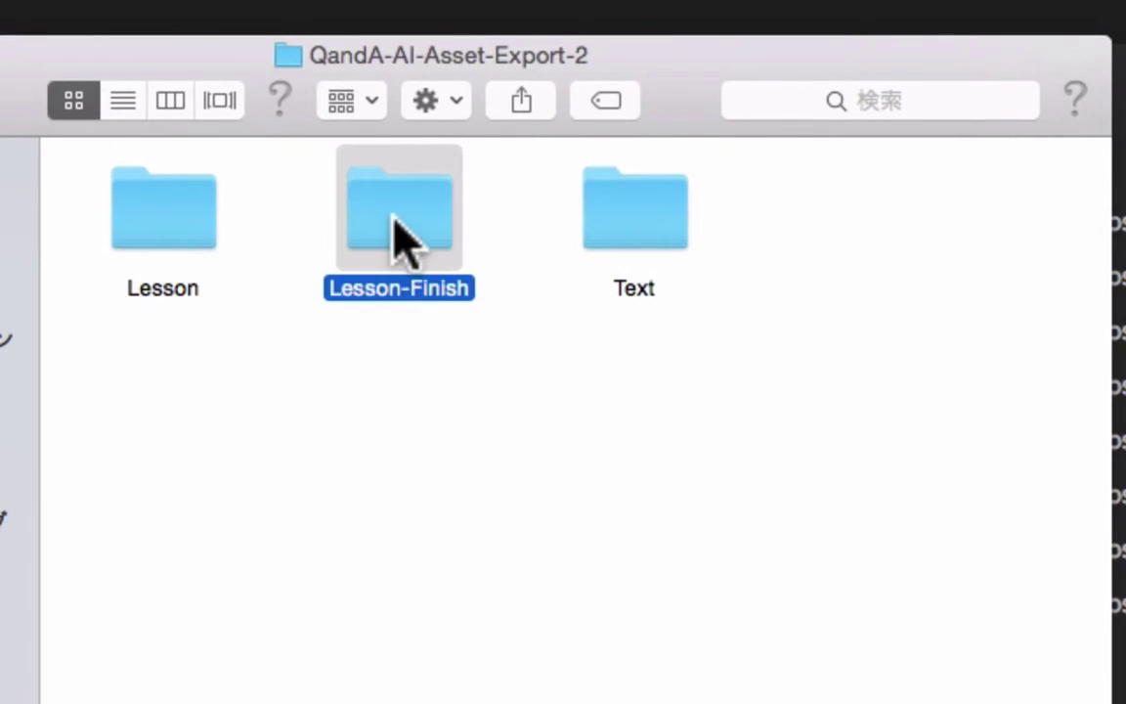
double_click(398, 220)
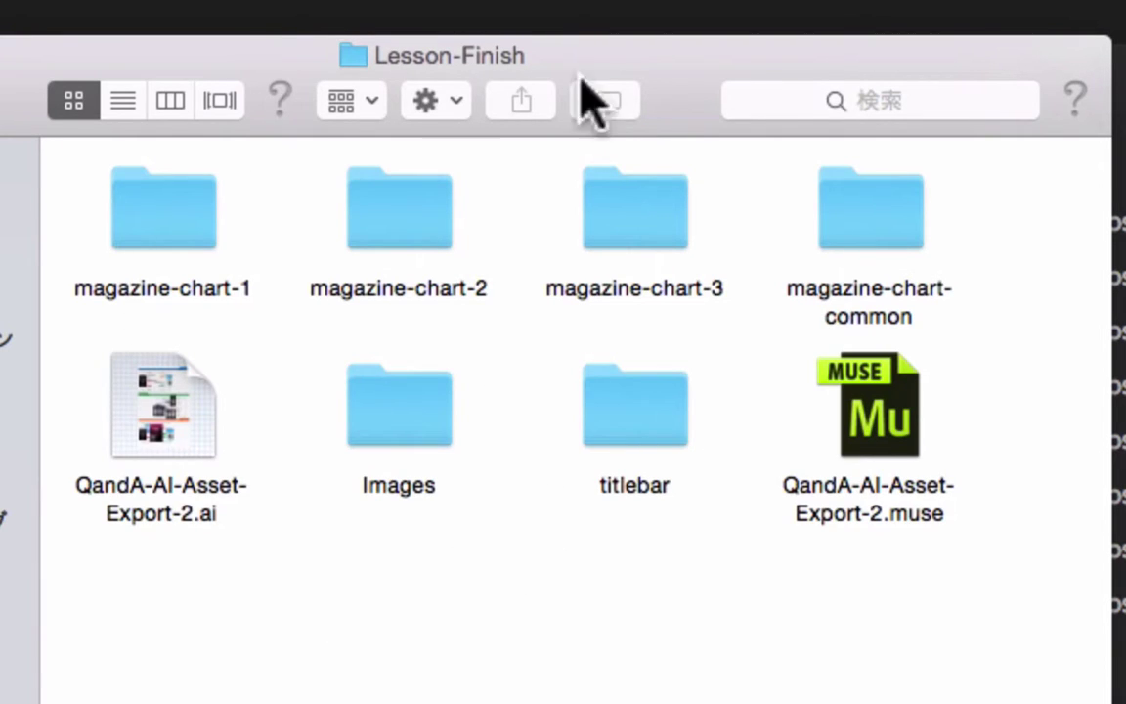
left_click(159, 408)
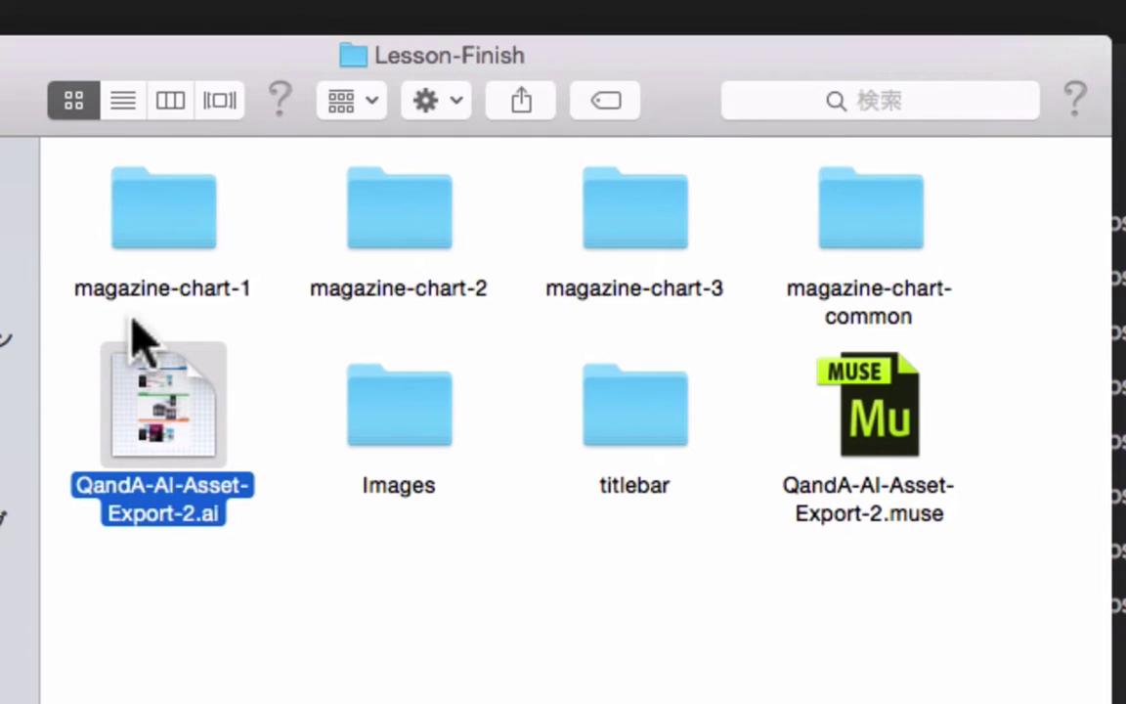
left_click(270, 539)
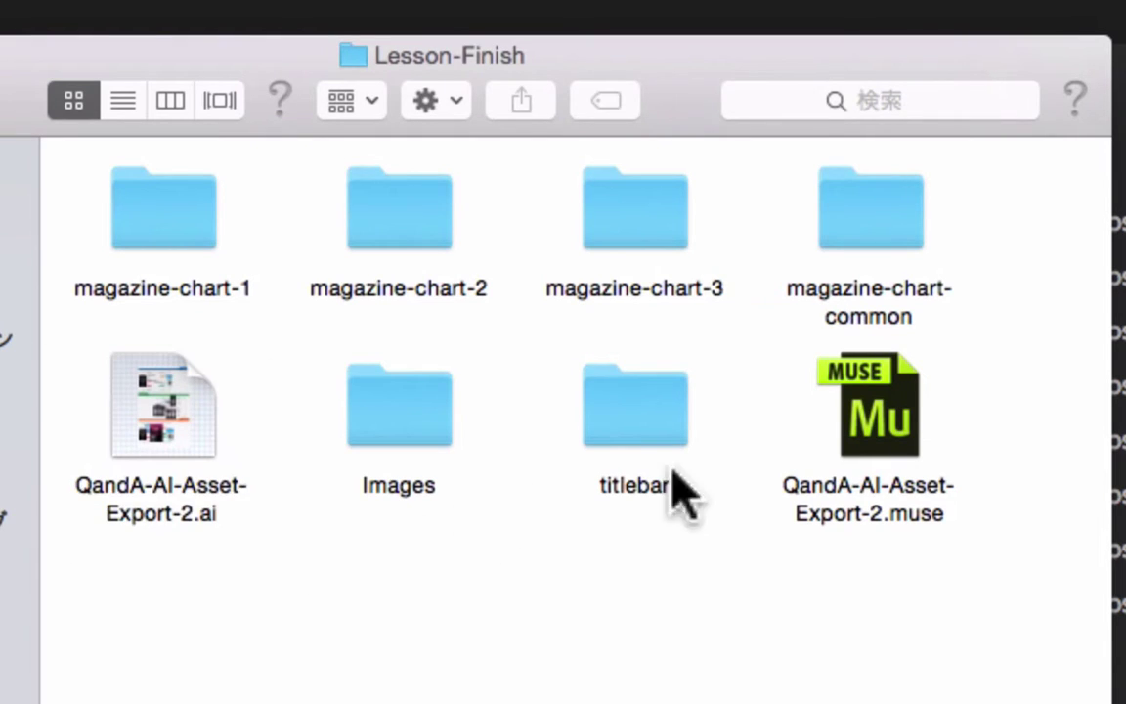
left_click(873, 425)
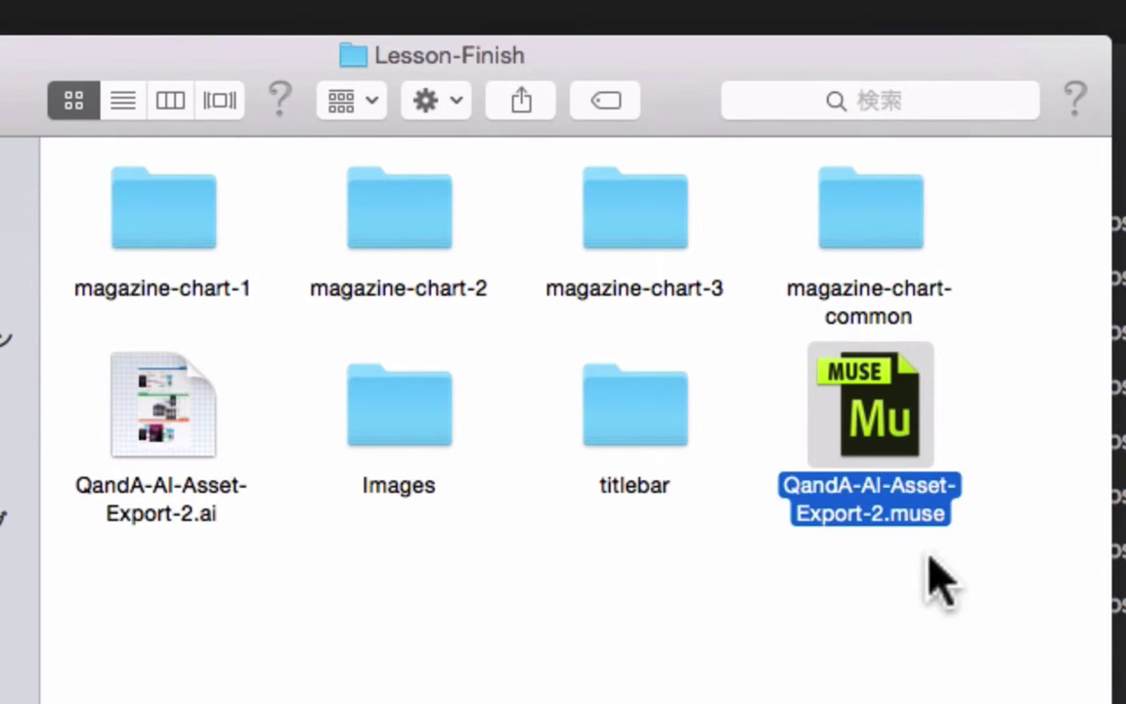
left_click(684, 574)
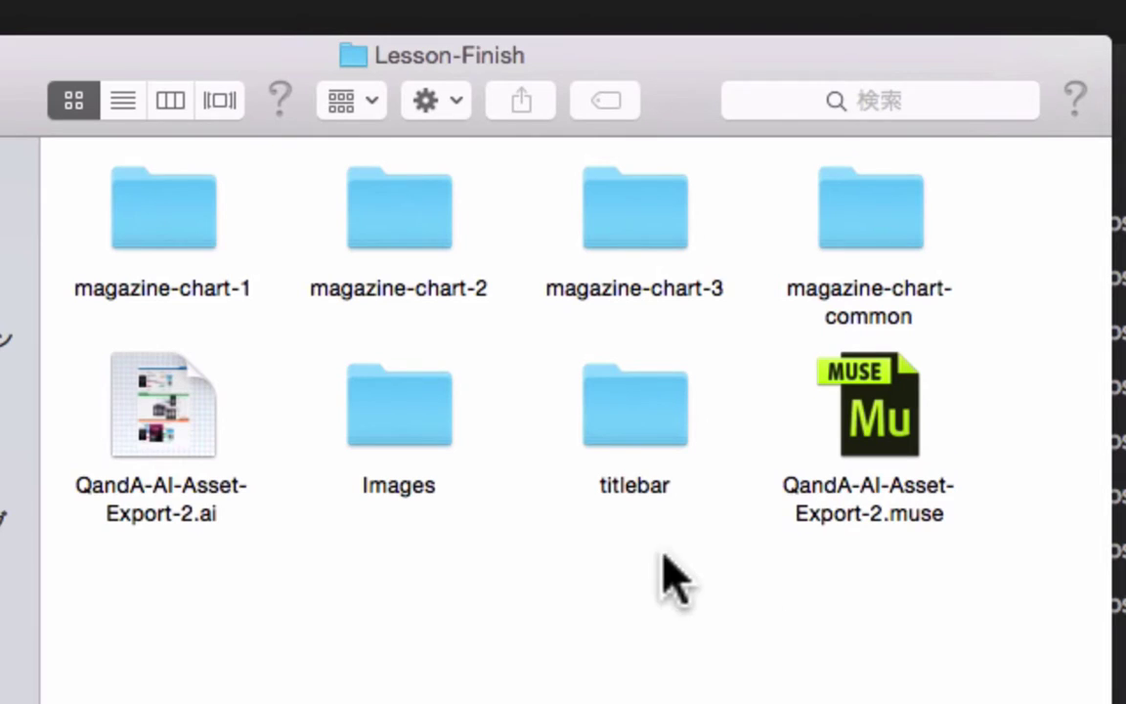
left_click(193, 457)
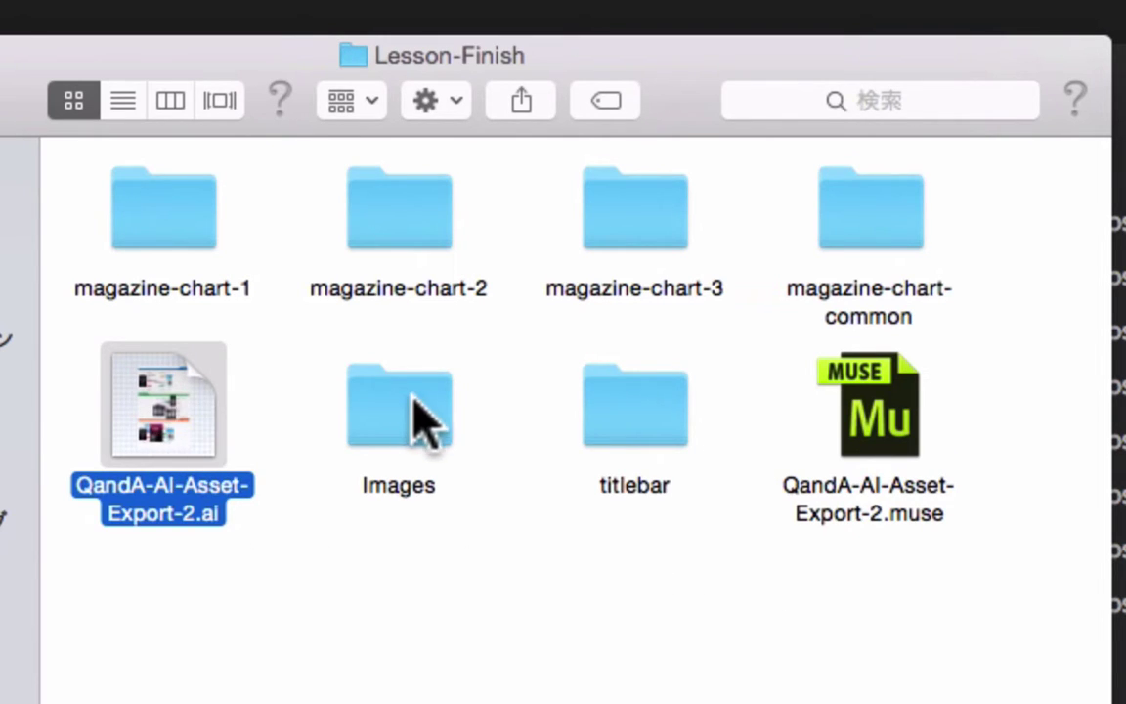
- Review the exported images in the Images folder, then return and pick QandA-AI-Asset-Export-2.ai
left_click(391, 425)
double_click(388, 422)
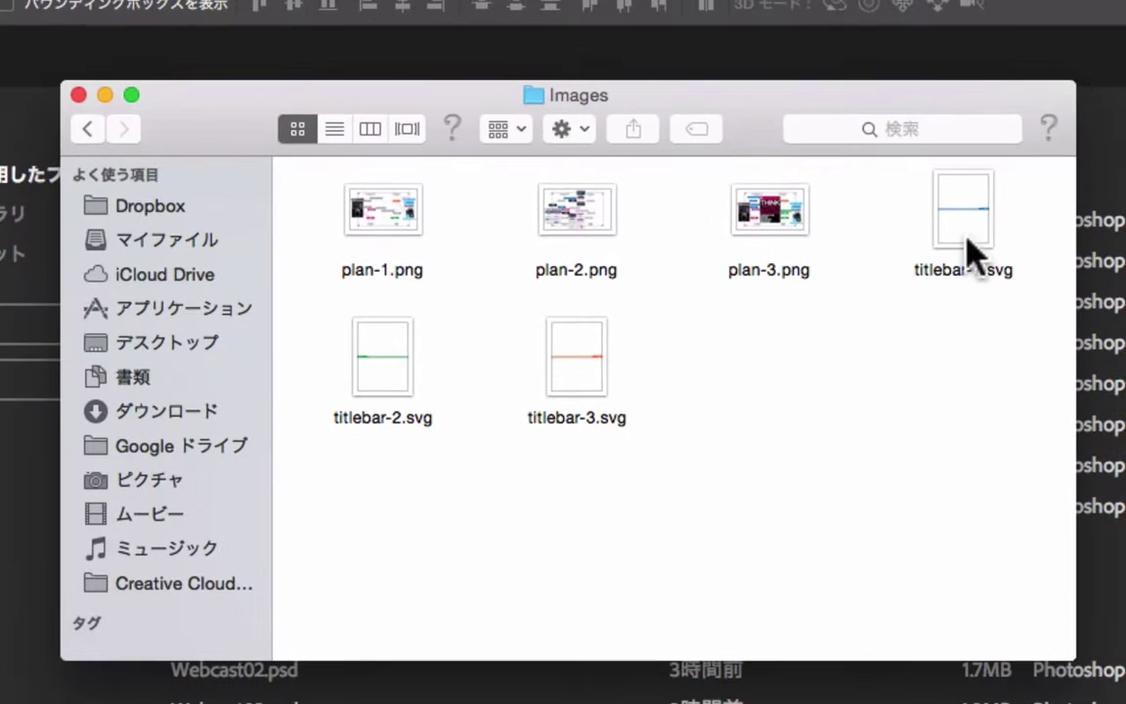
left_click(86, 127)
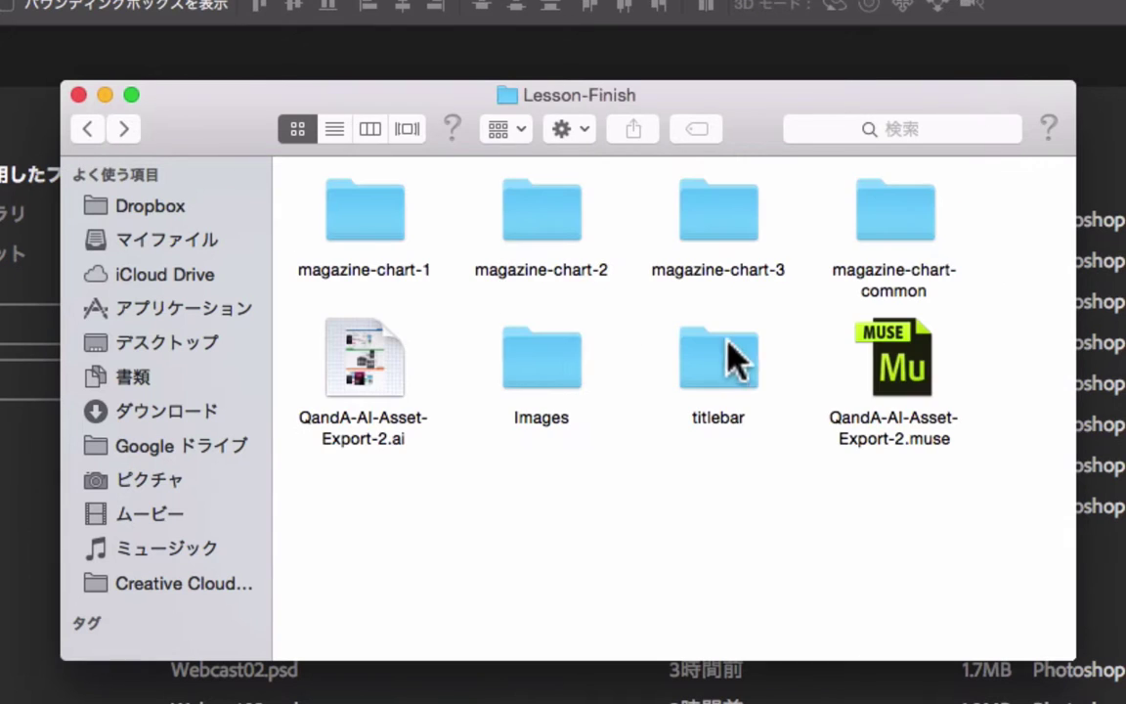
left_click(897, 354)
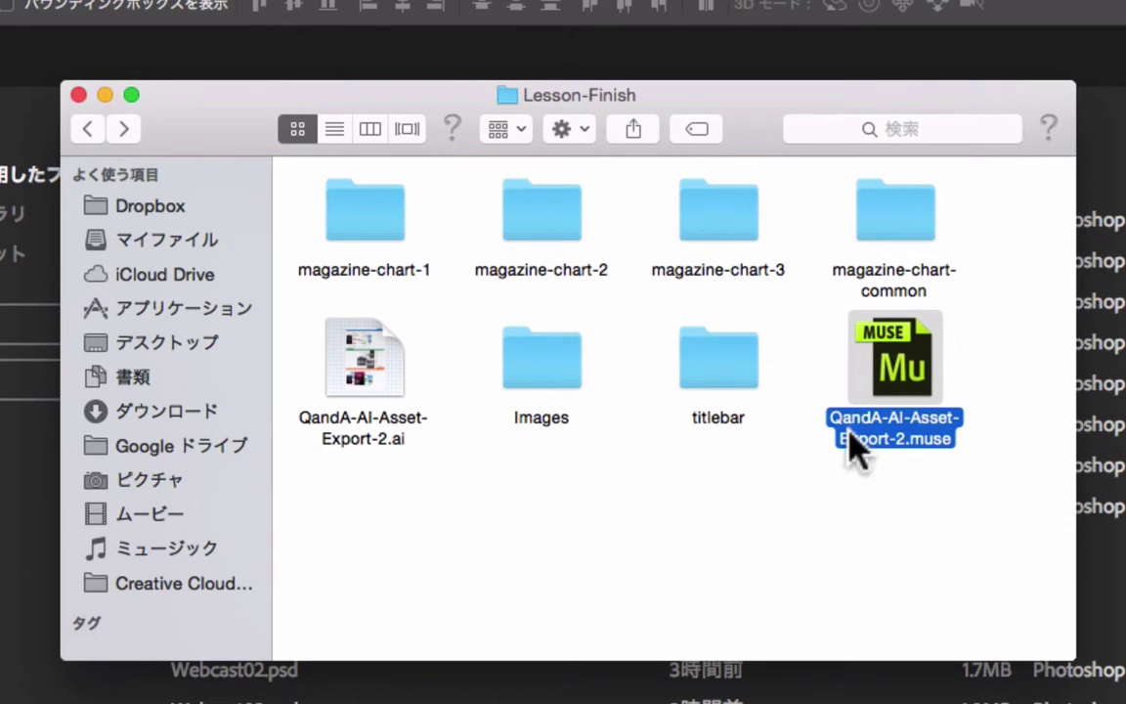
left_click(772, 508)
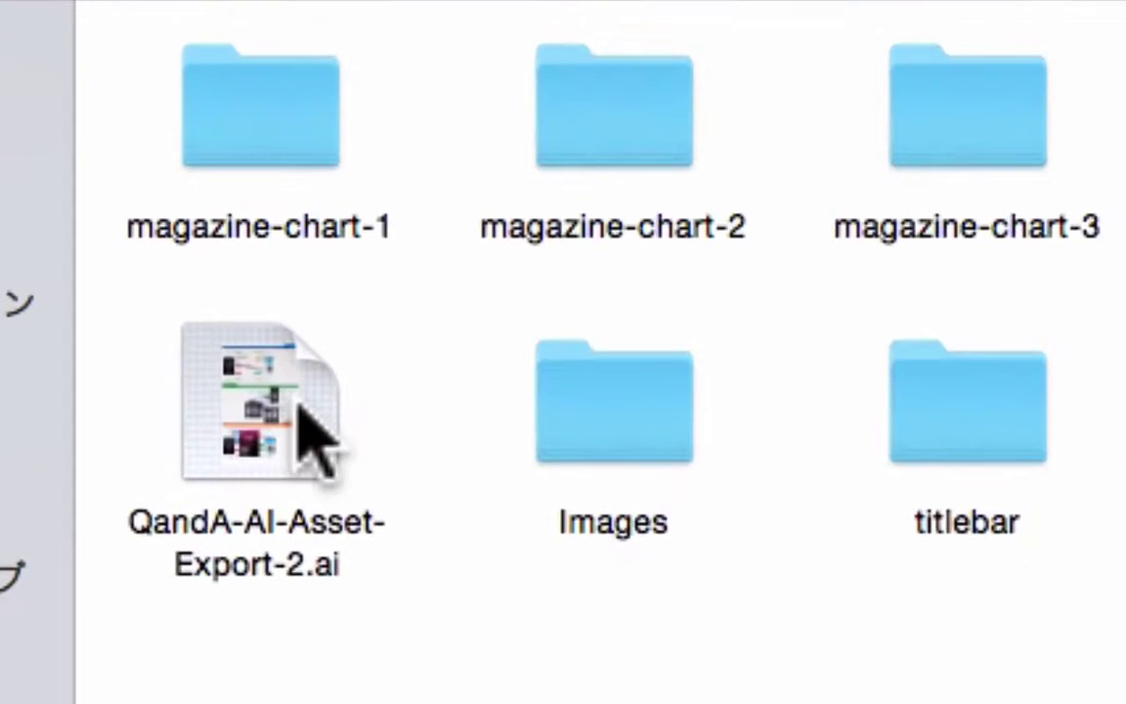
left_click(360, 412)
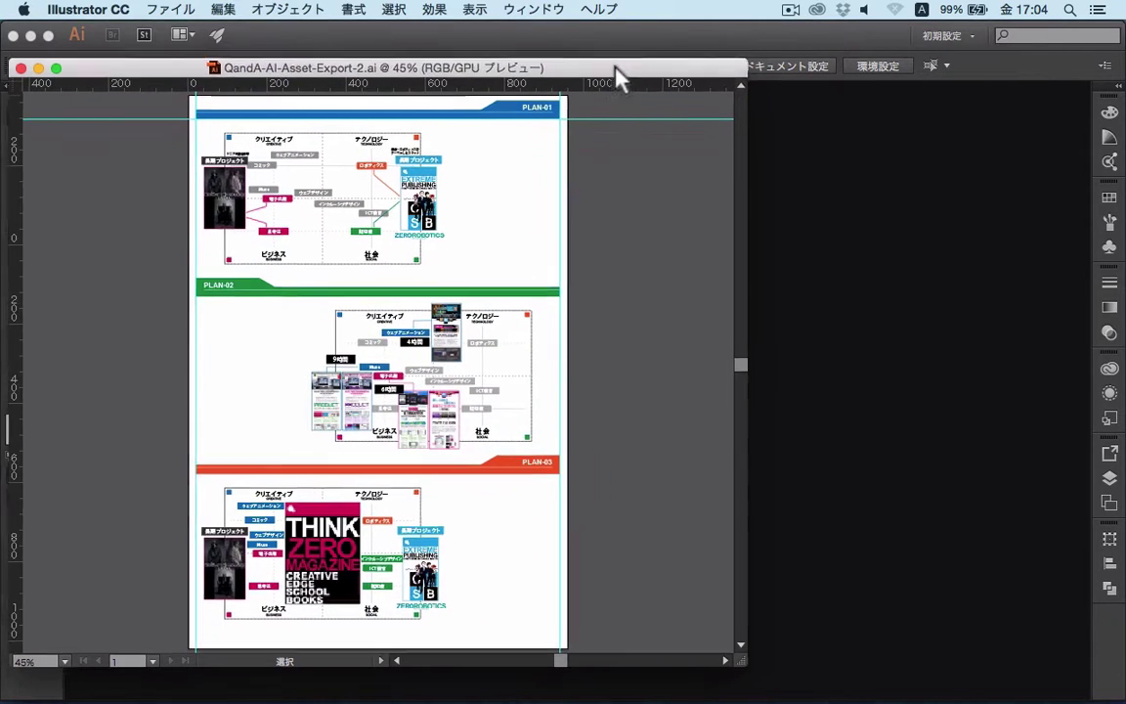
- Reposition the document window and show the Asset Export list with nothing selected
left_click_drag(602, 67, 716, 100)
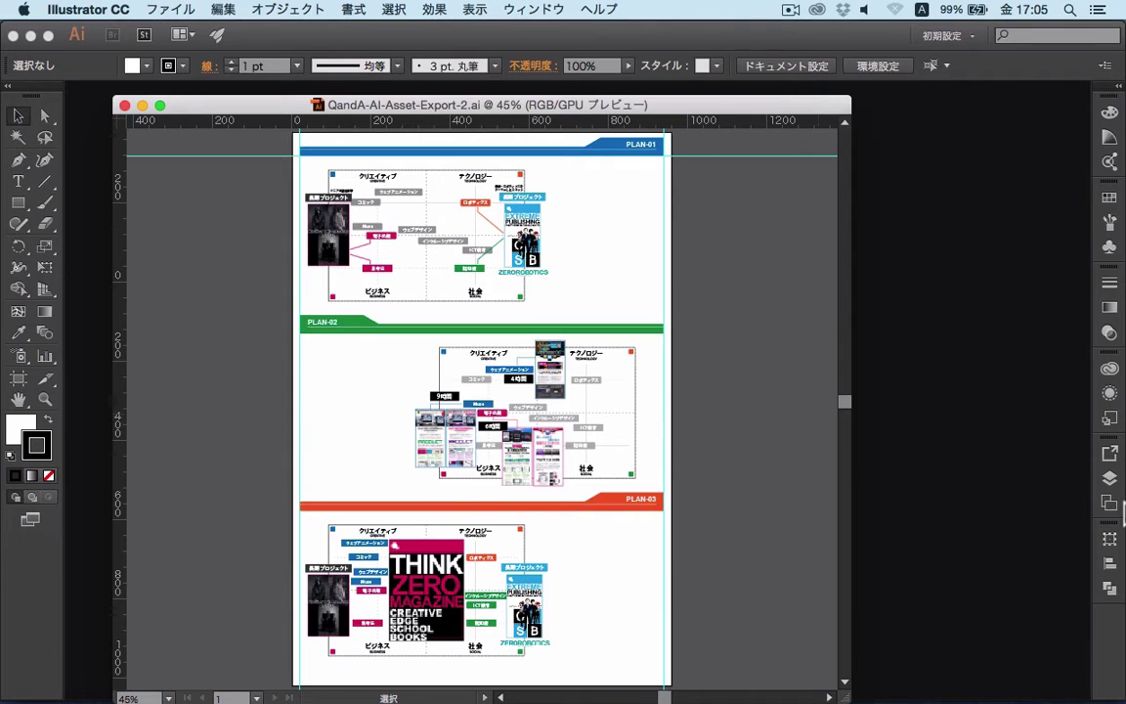
left_click_drag(682, 97, 659, 110)
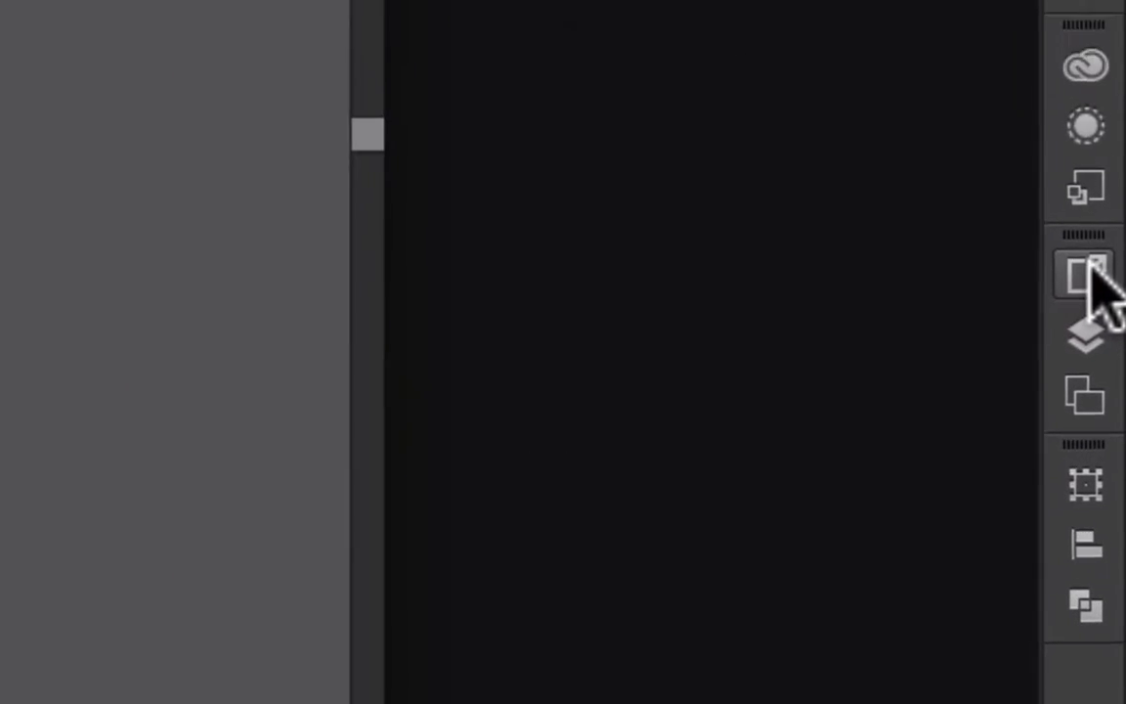
left_click(1084, 195)
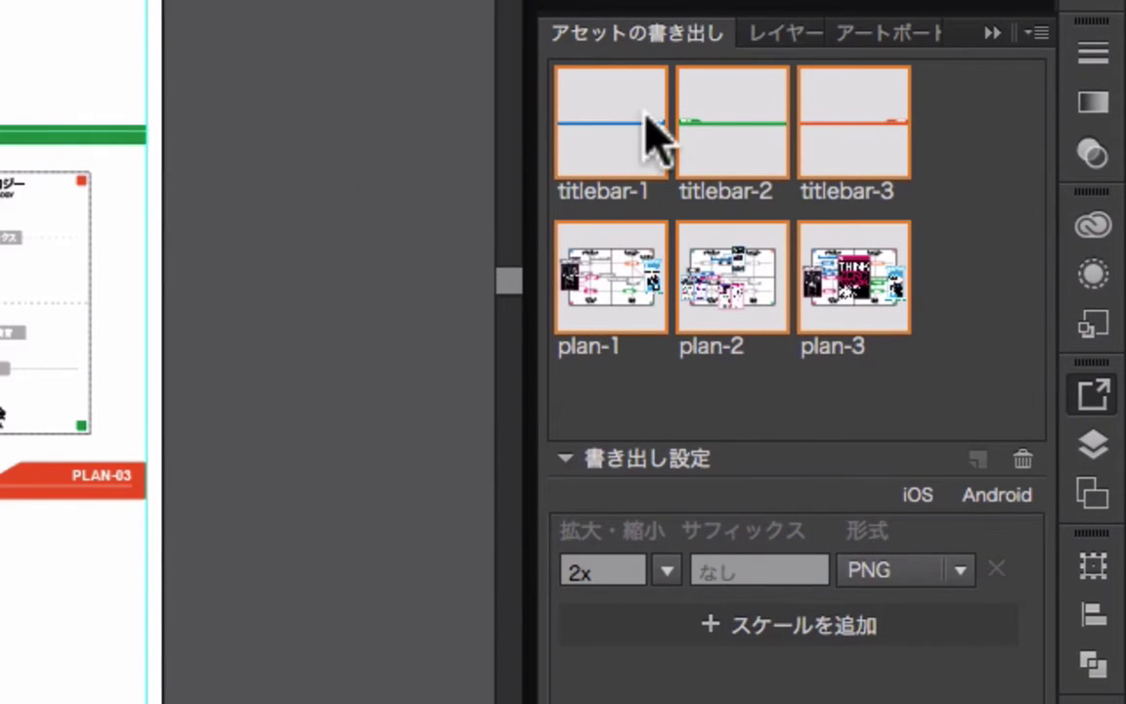
left_click(972, 222)
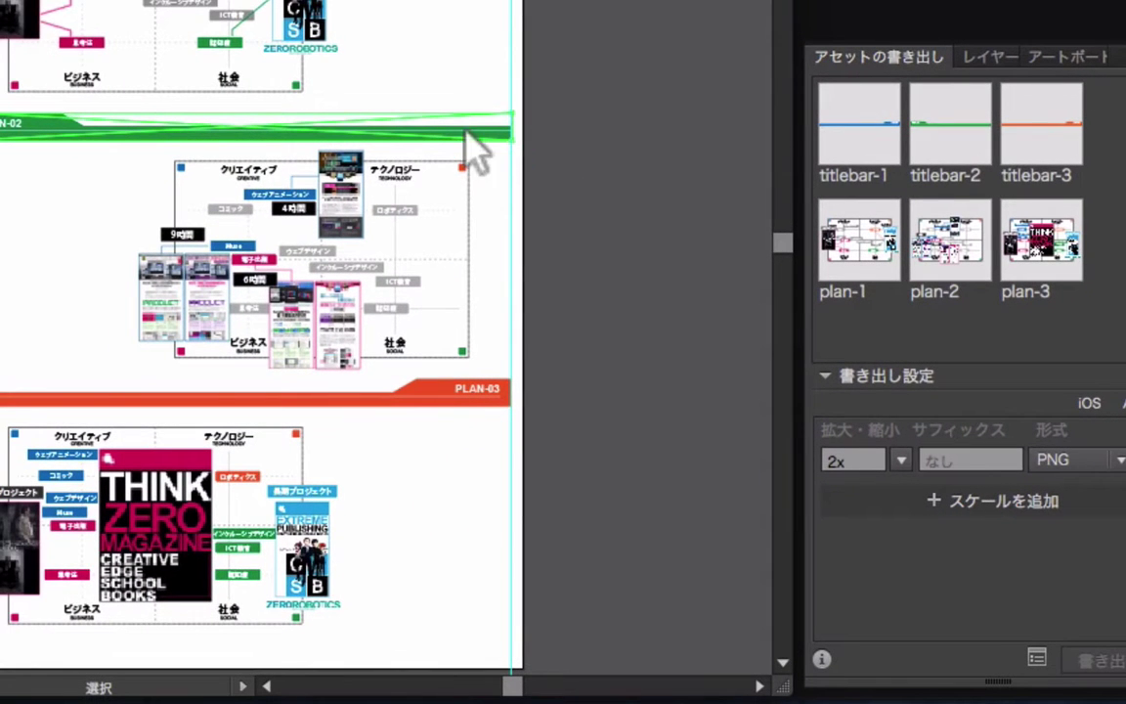
- Add the green PLAN-02 bar and the plan-2 diagram group as export assets
mouse_move(453, 144)
left_mouse_down()
mouse_move(1074, 315)
mouse_move(1065, 311)
left_mouse_up()
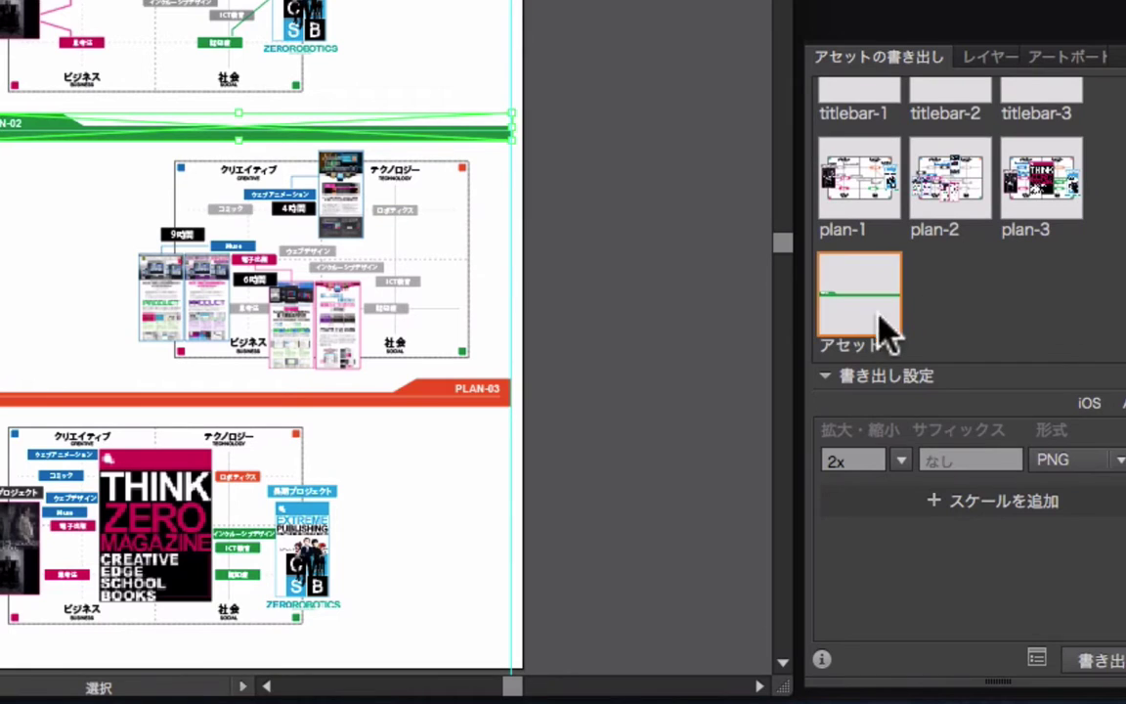
left_click(434, 260)
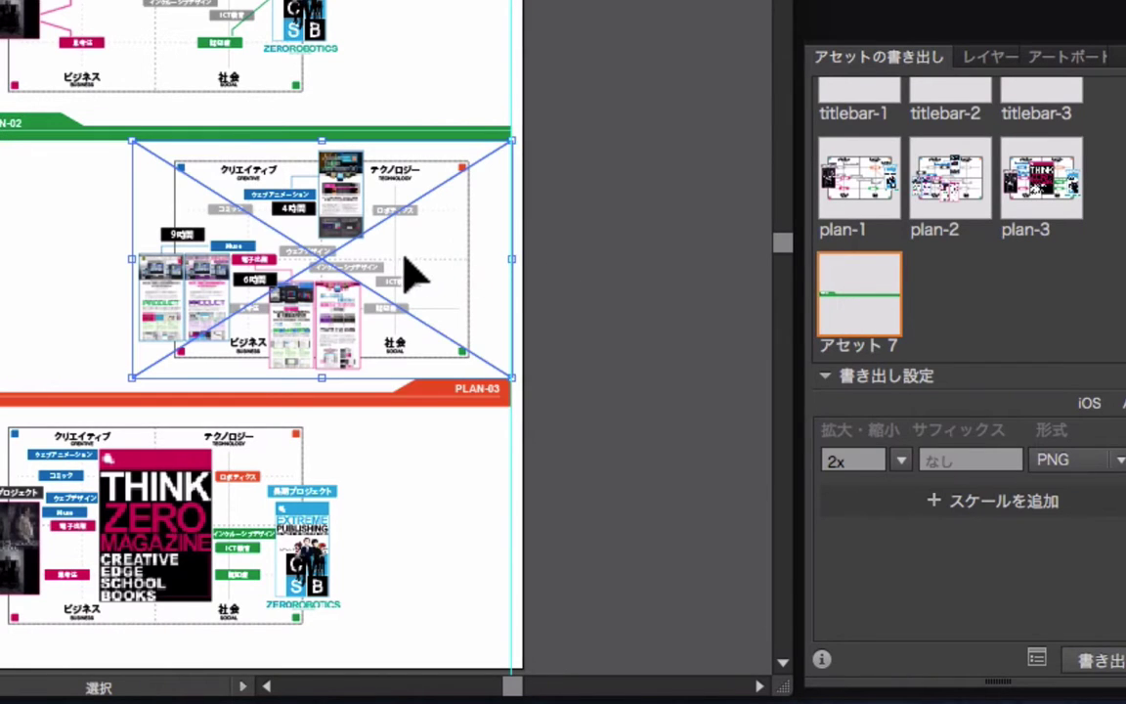
left_click_drag(446, 259, 985, 325)
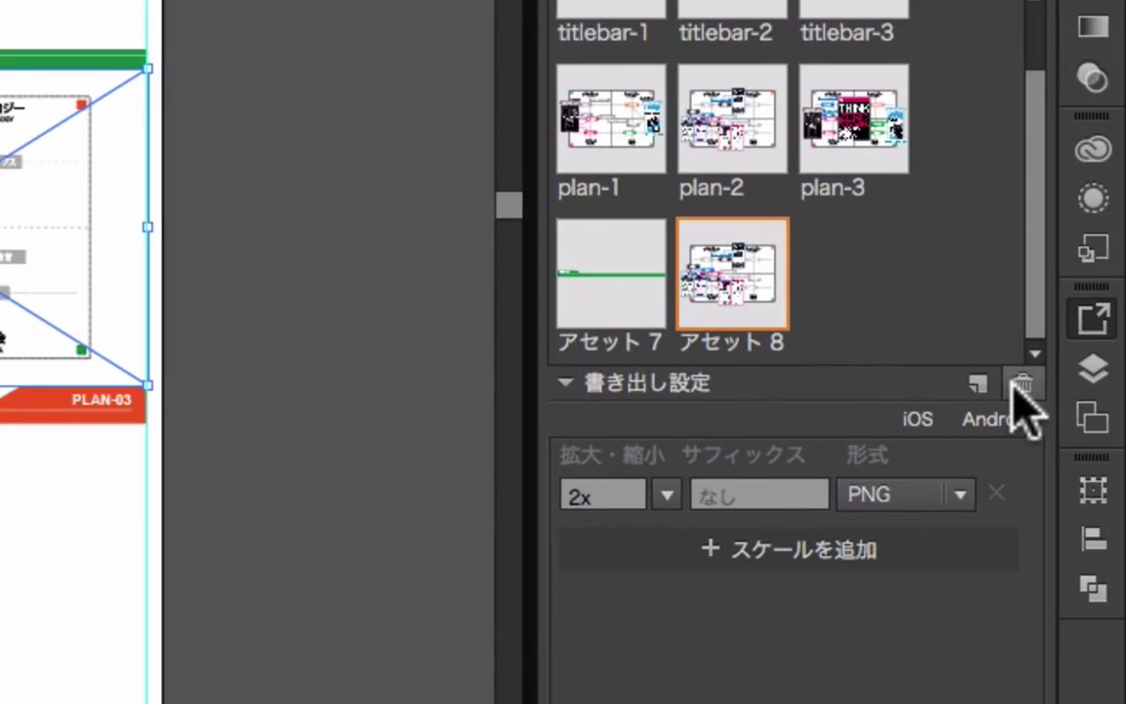
- Delete the new assets 7 and 8, leaving titlebar-1 to 3 and plan-1 to 3
left_click(1021, 383)
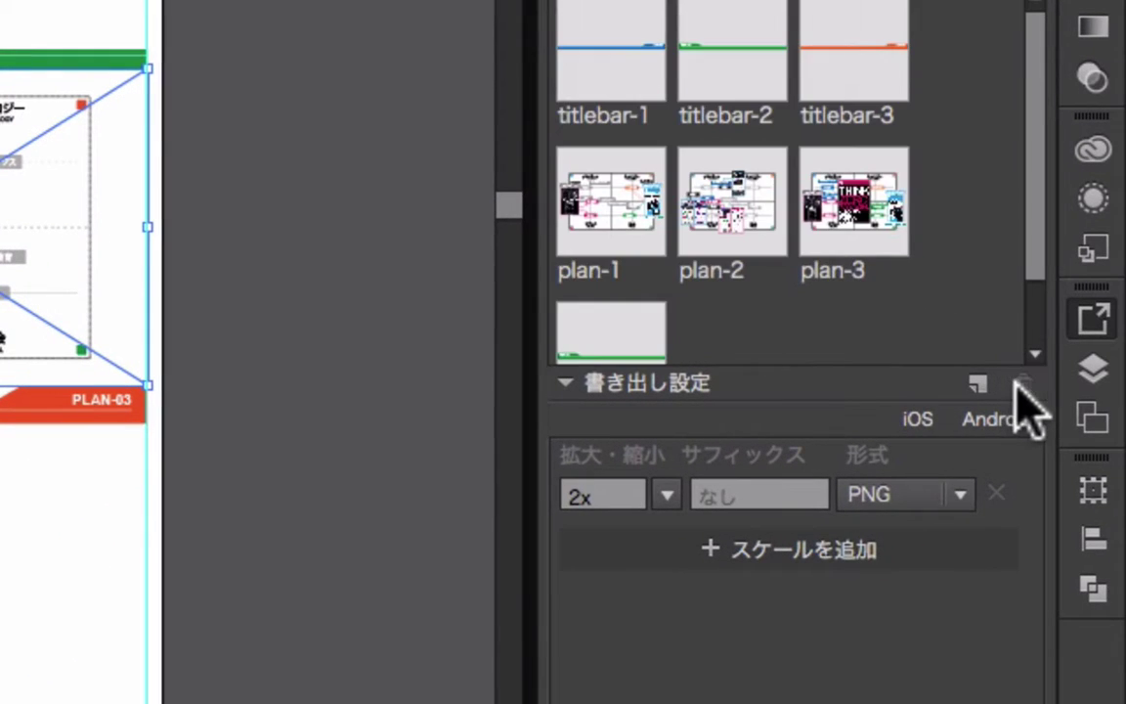
left_click(645, 338)
left_click_drag(1037, 259, 1027, 309)
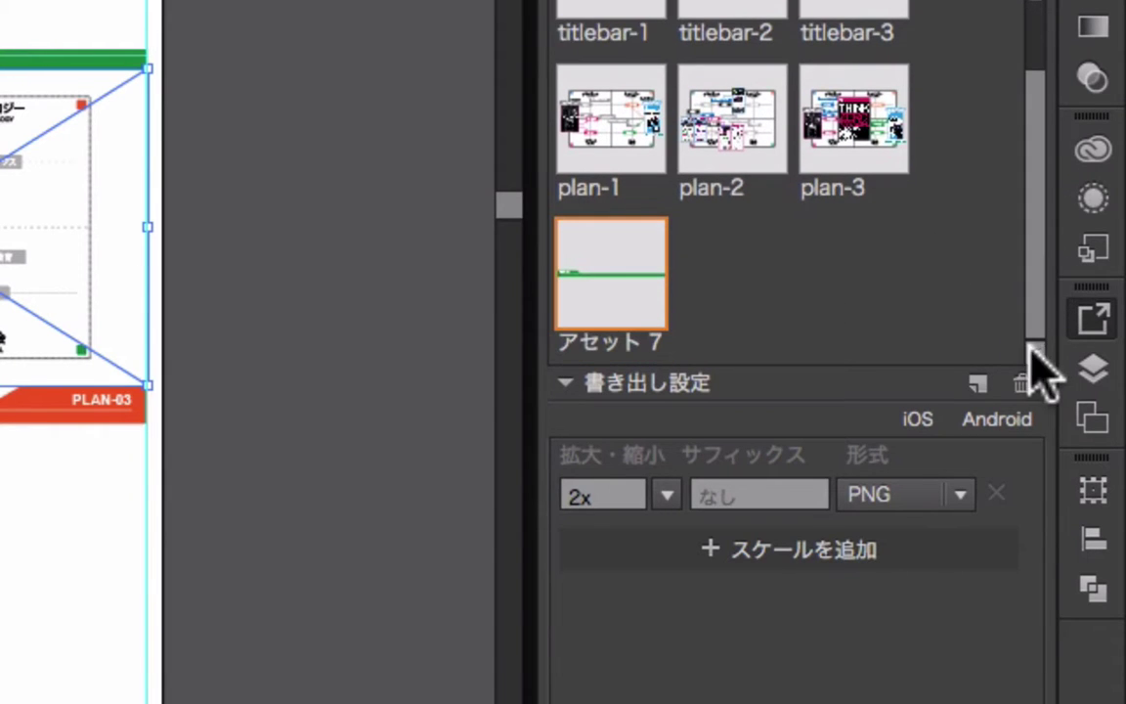
left_click(1021, 381)
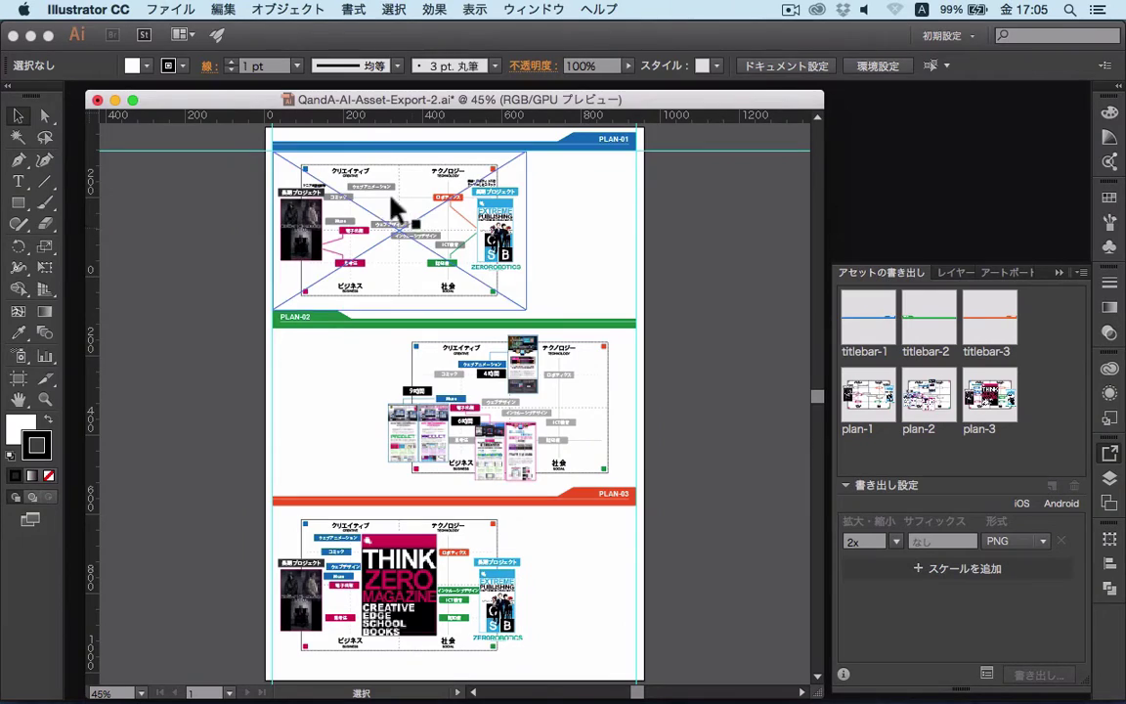
- Bring Finder forward and look over the magazine-chart and titlebar folders in Lesson-Finish
key("ctrl+Up")
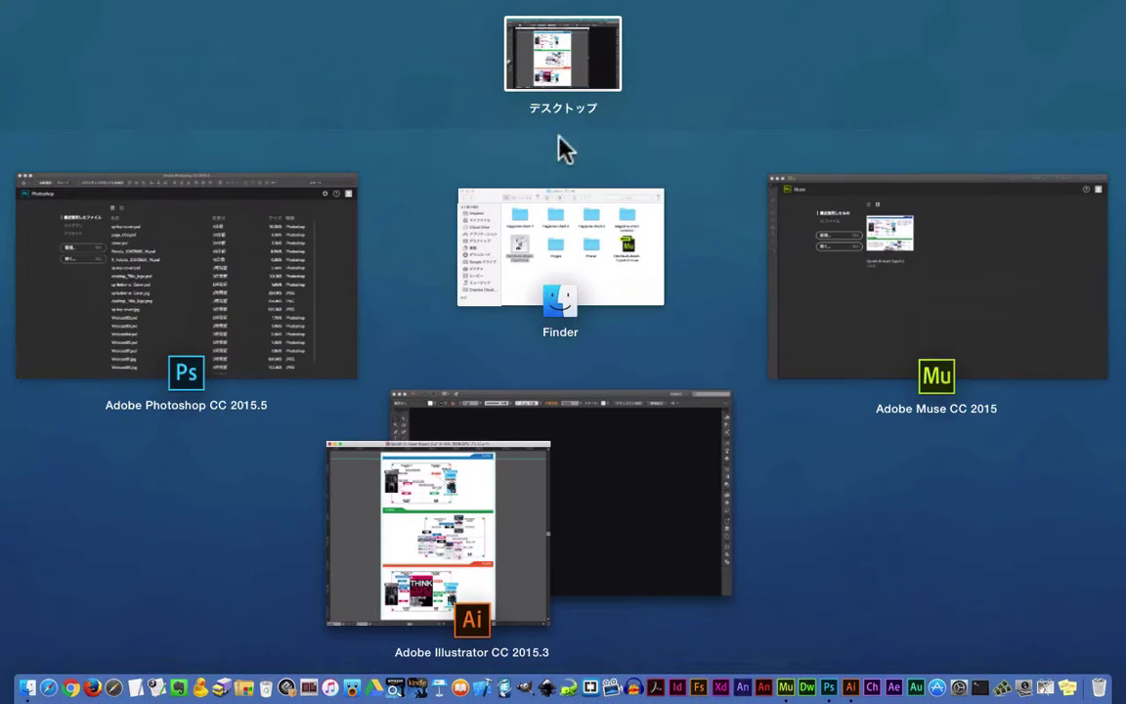
left_click(643, 282)
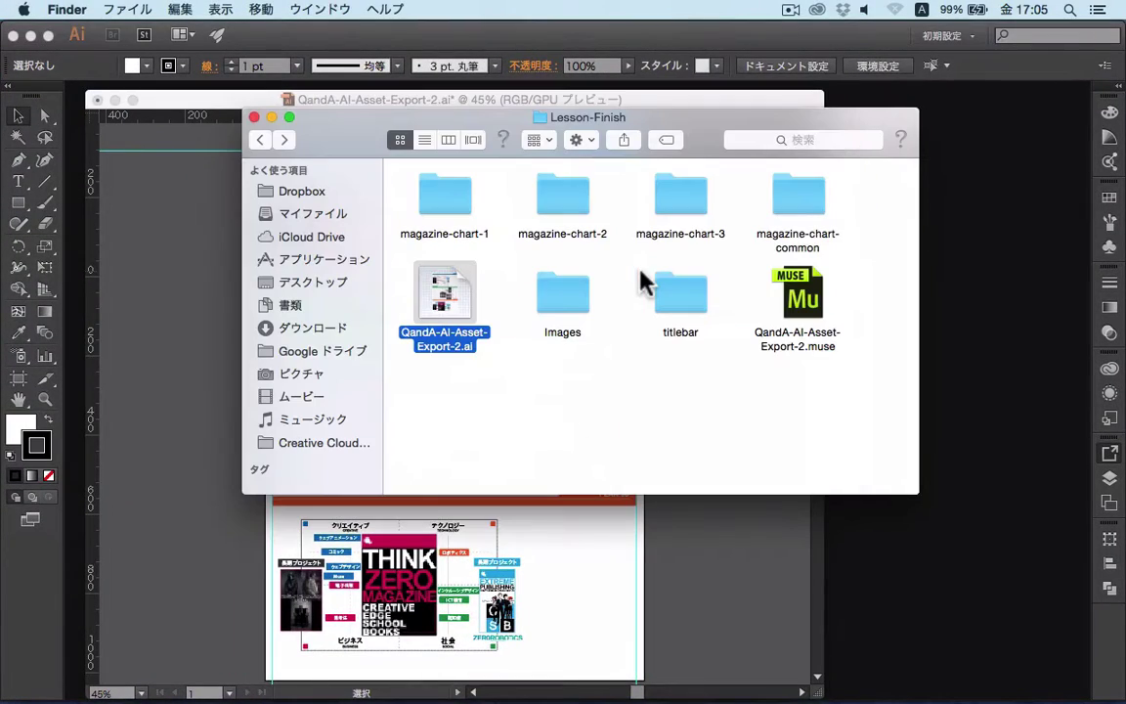
left_click_drag(726, 137, 938, 151)
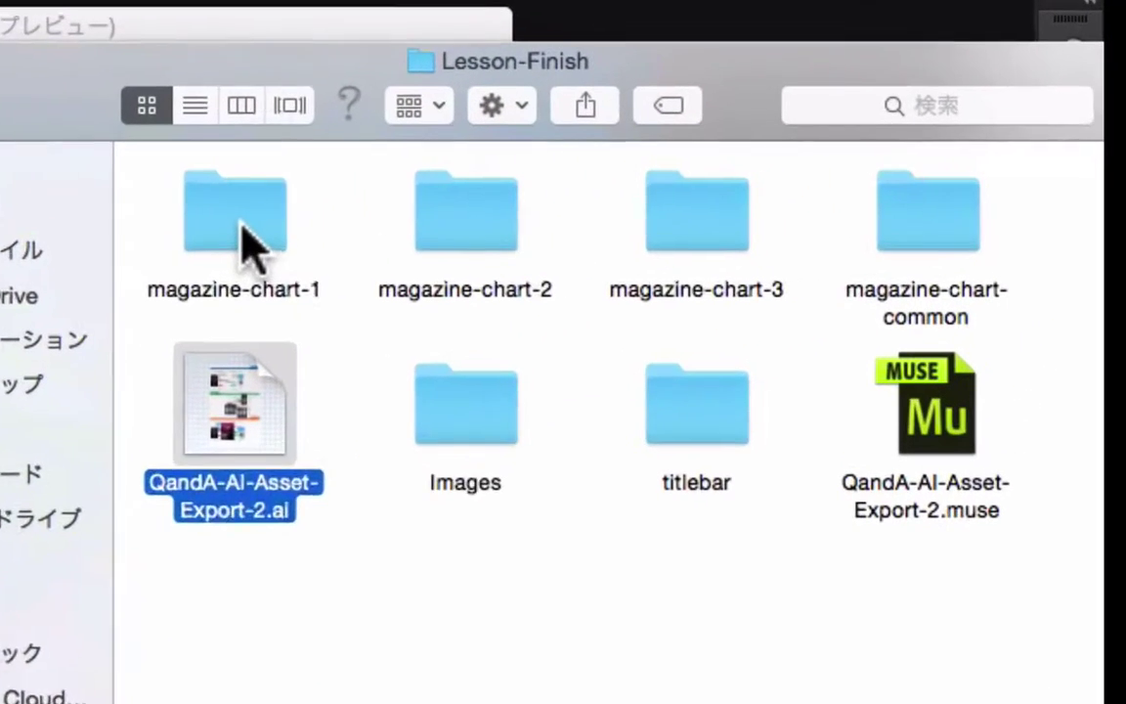
left_click(689, 212)
left_click(806, 203)
left_click(674, 220)
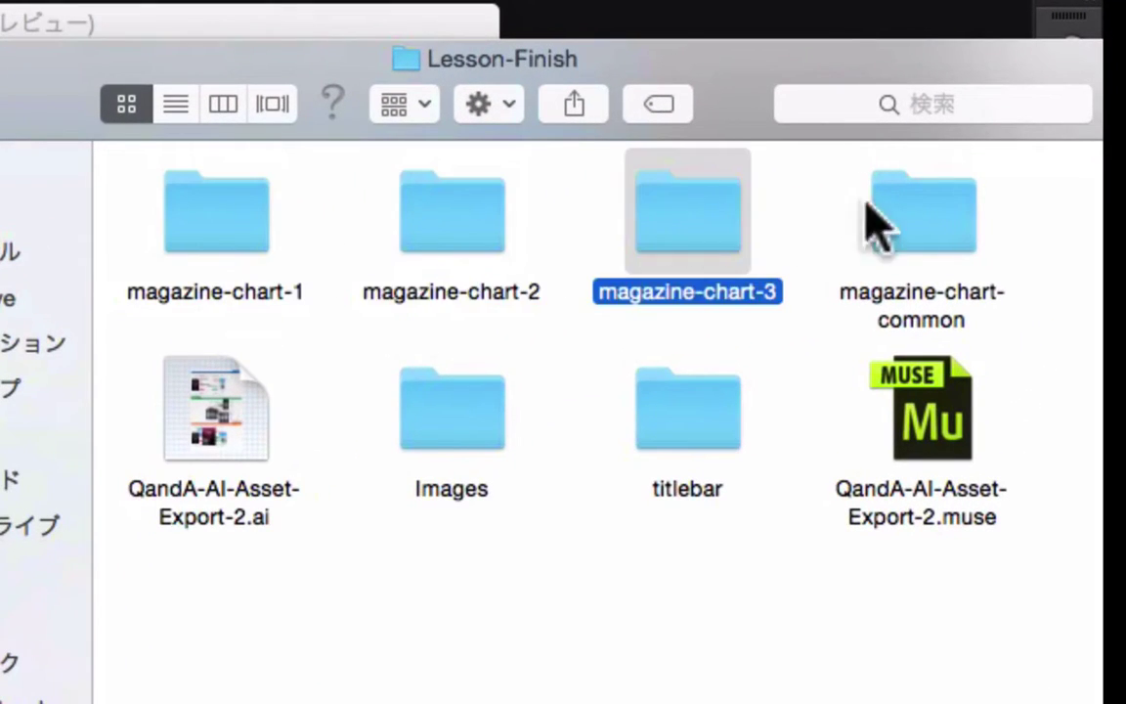
left_click(928, 200)
left_click(667, 432)
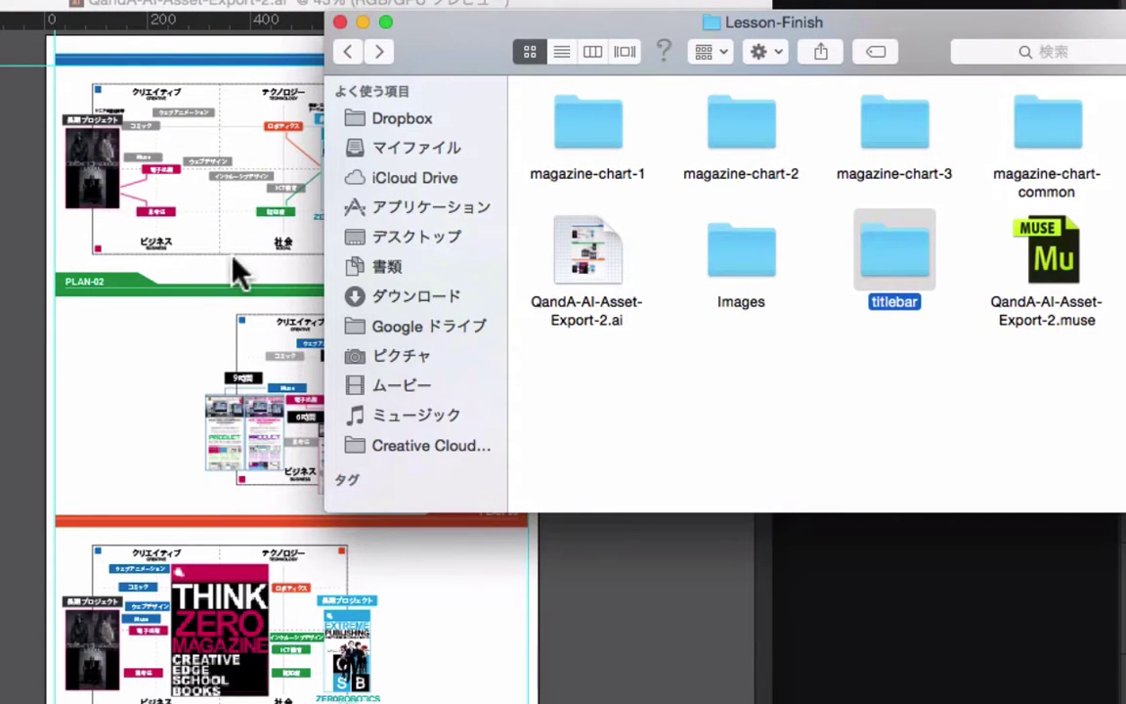
- Open the titlebar folder and compare its files with the PLAN-02 and PLAN-03 banners
double_click(891, 262)
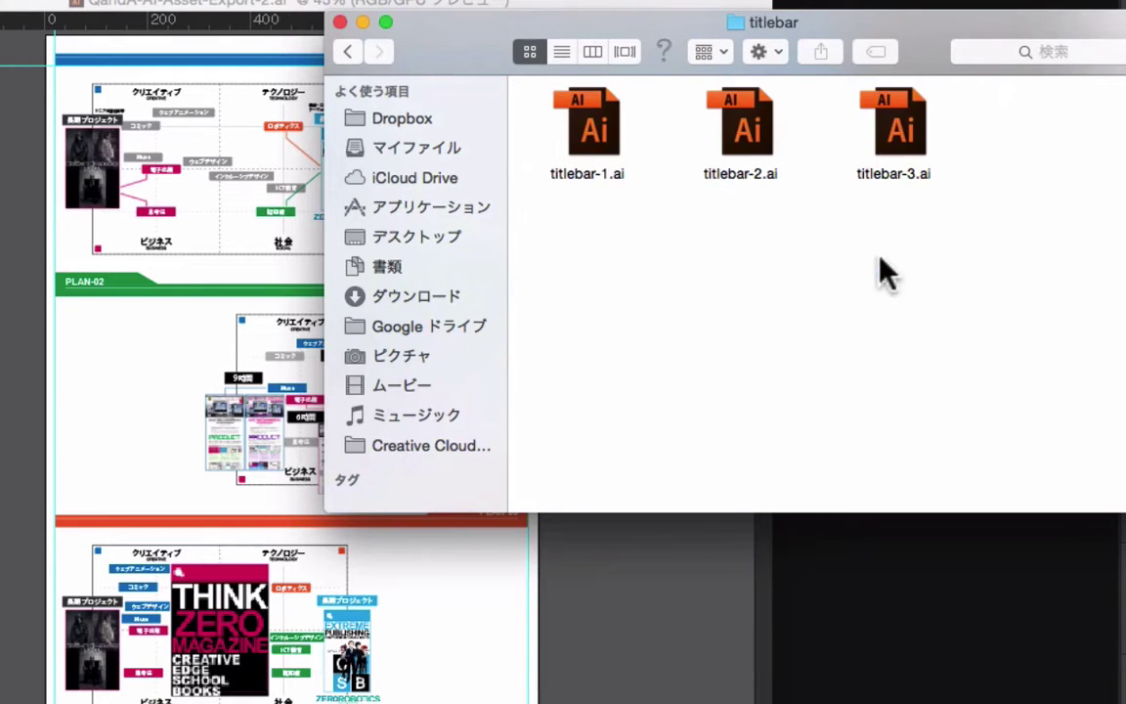
left_click(591, 147)
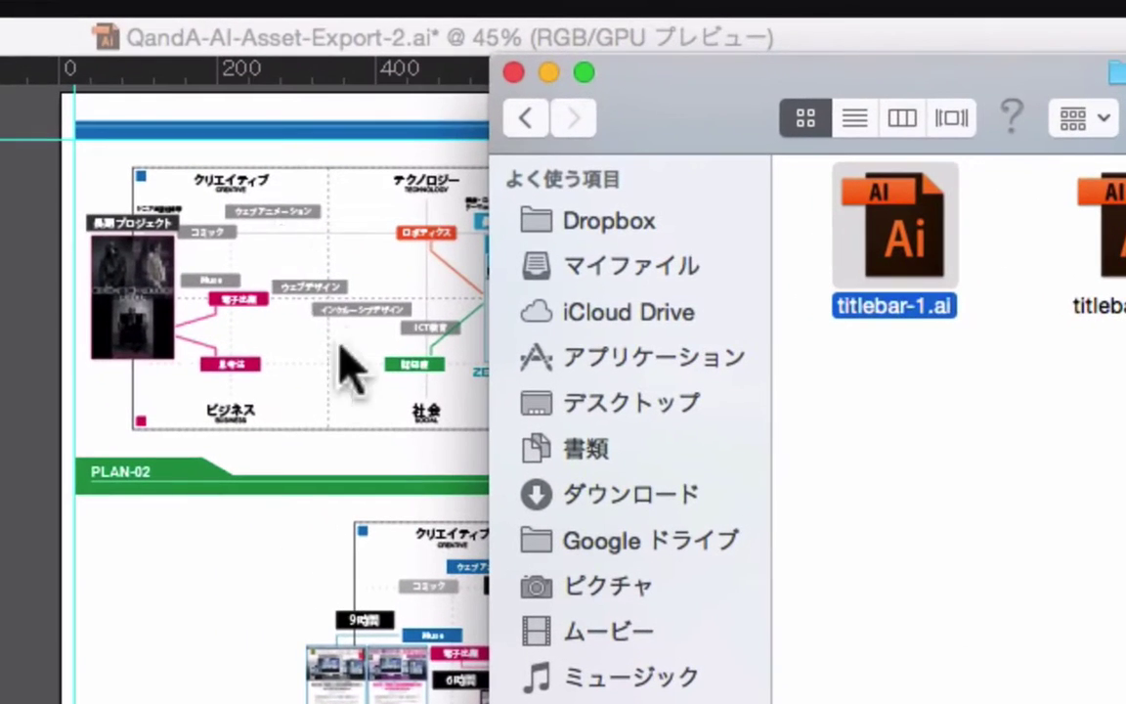
left_click(362, 73)
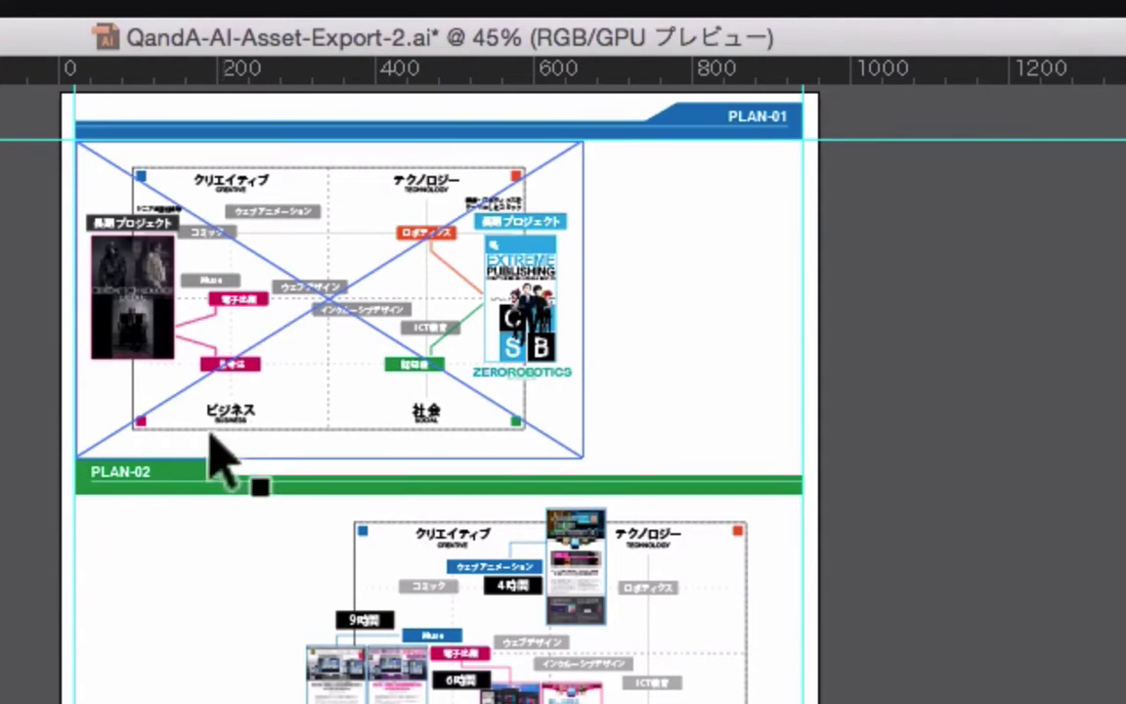
left_click(201, 478)
scroll(251, 293, "down", 5)
left_click(325, 412)
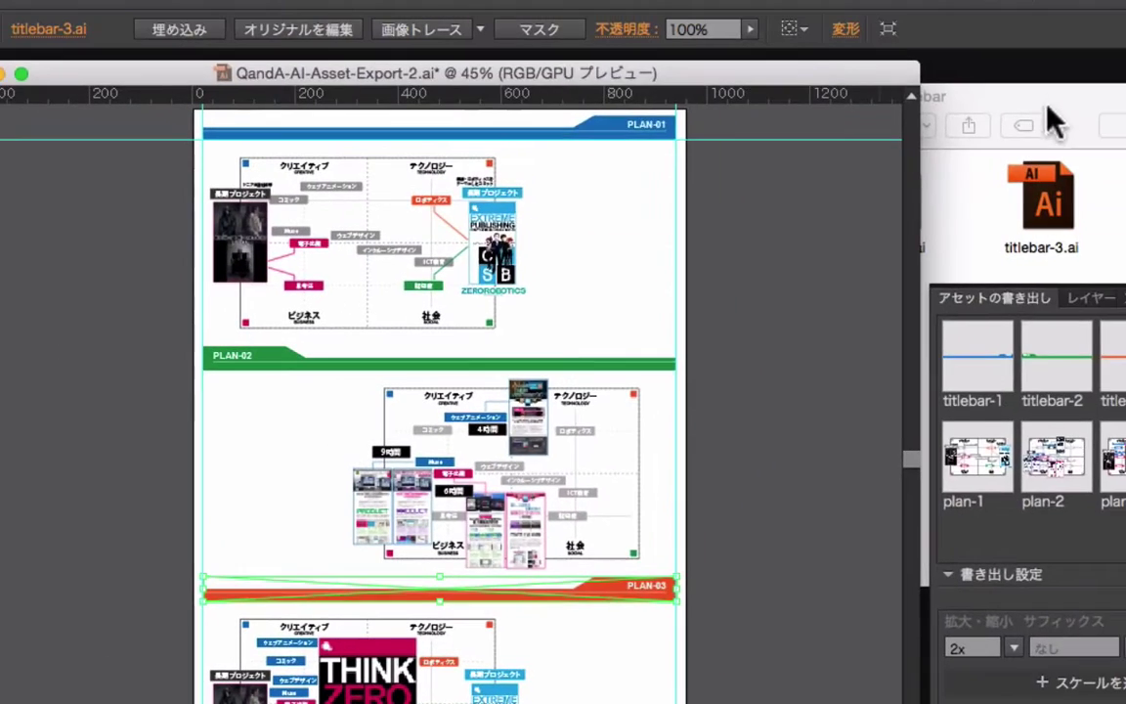
- Compare magazine-chart-1.ai with the PLAN-01 chart, then return to the Lesson-Finish folder
left_click(1024, 141)
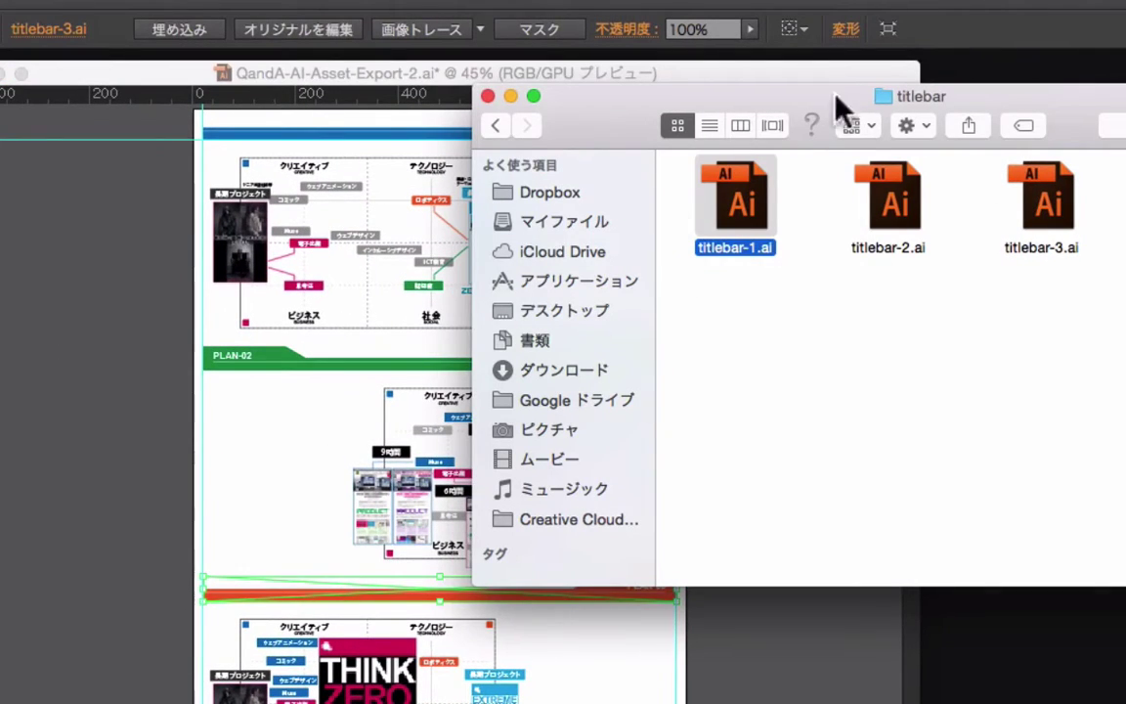
left_click(506, 131)
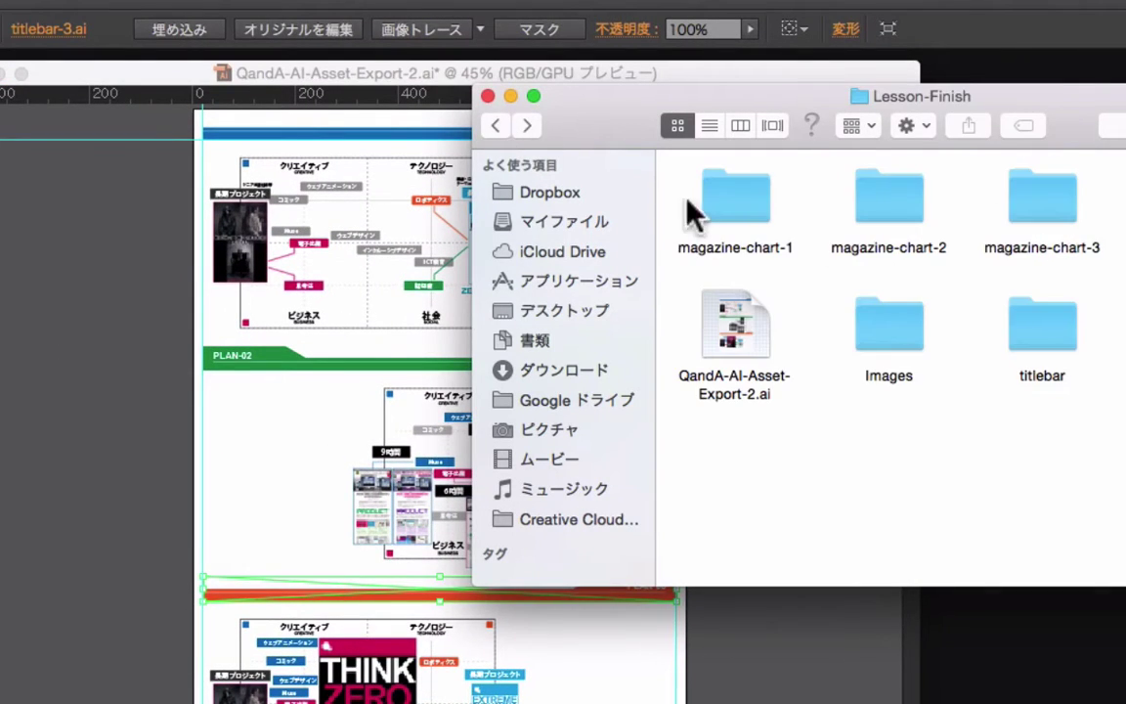
left_click(737, 201)
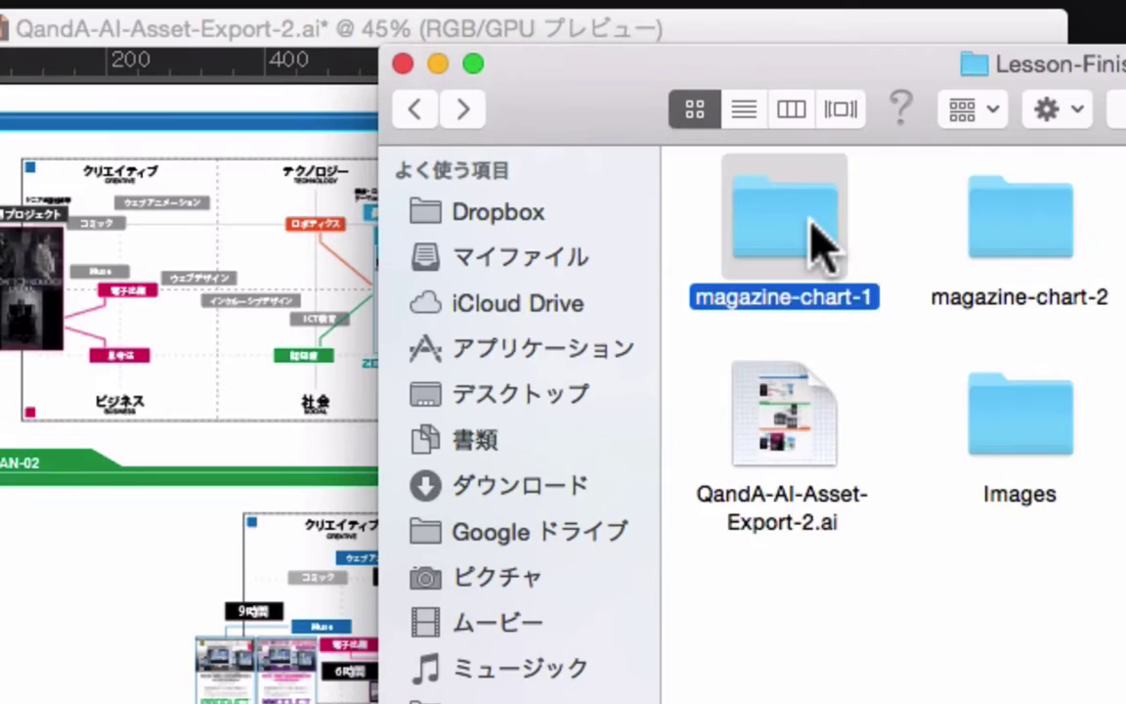
double_click(818, 245)
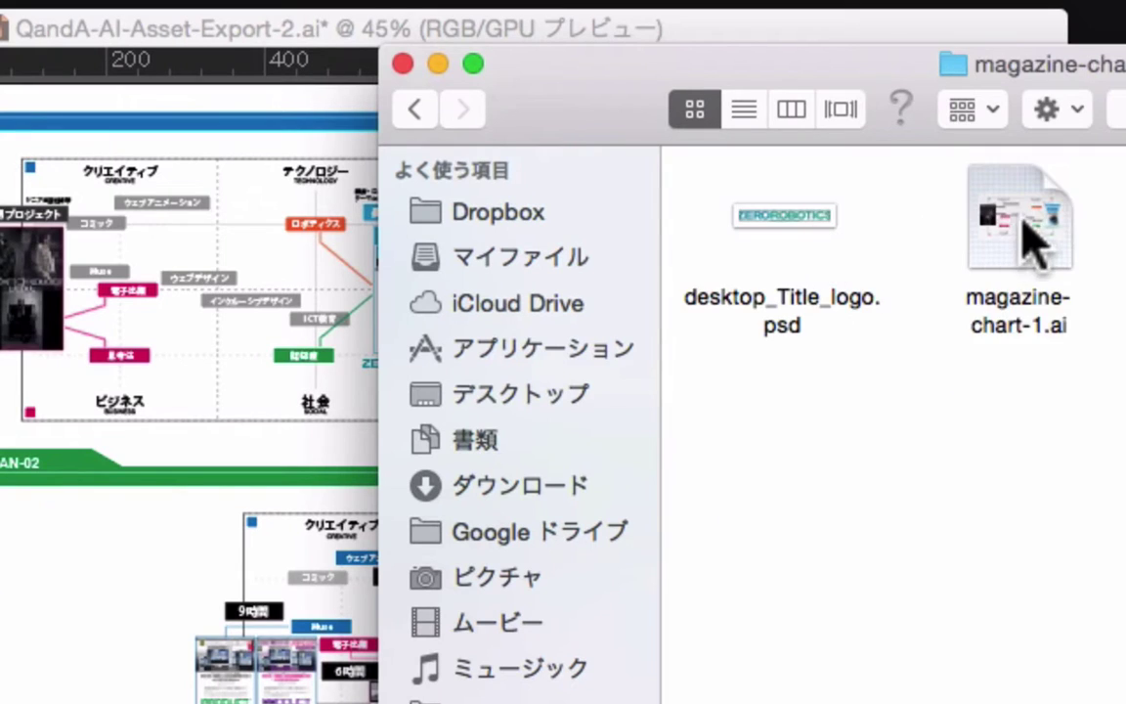
left_click(1036, 249)
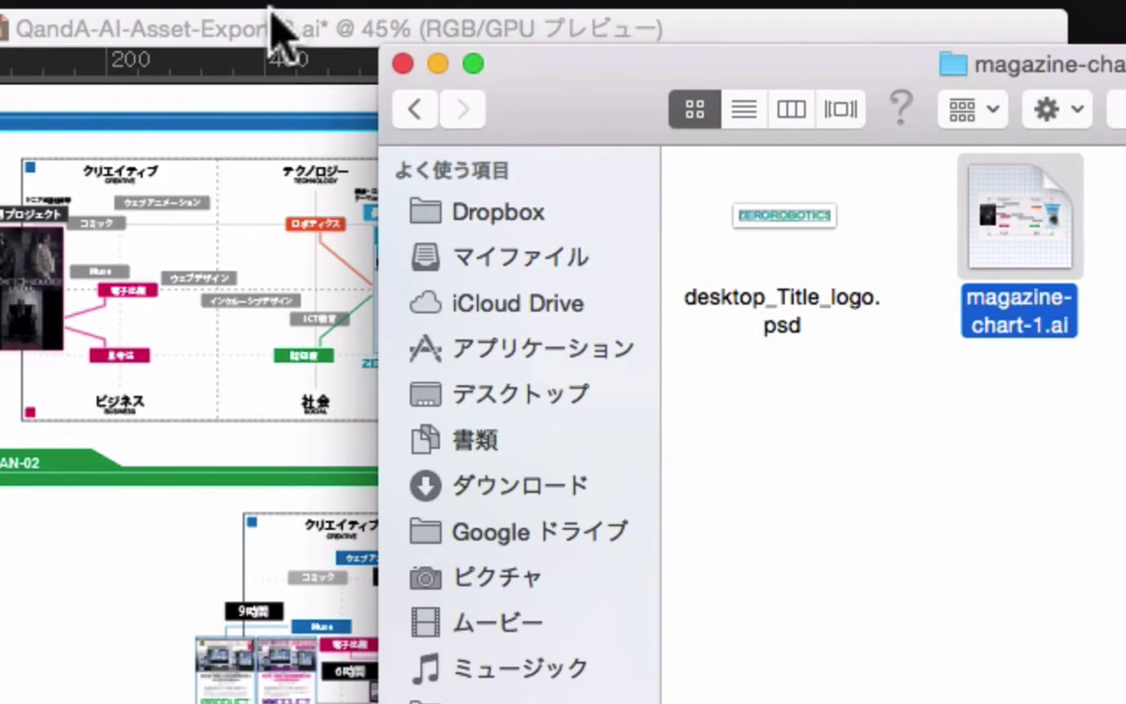
left_click(262, 59)
left_click(235, 252)
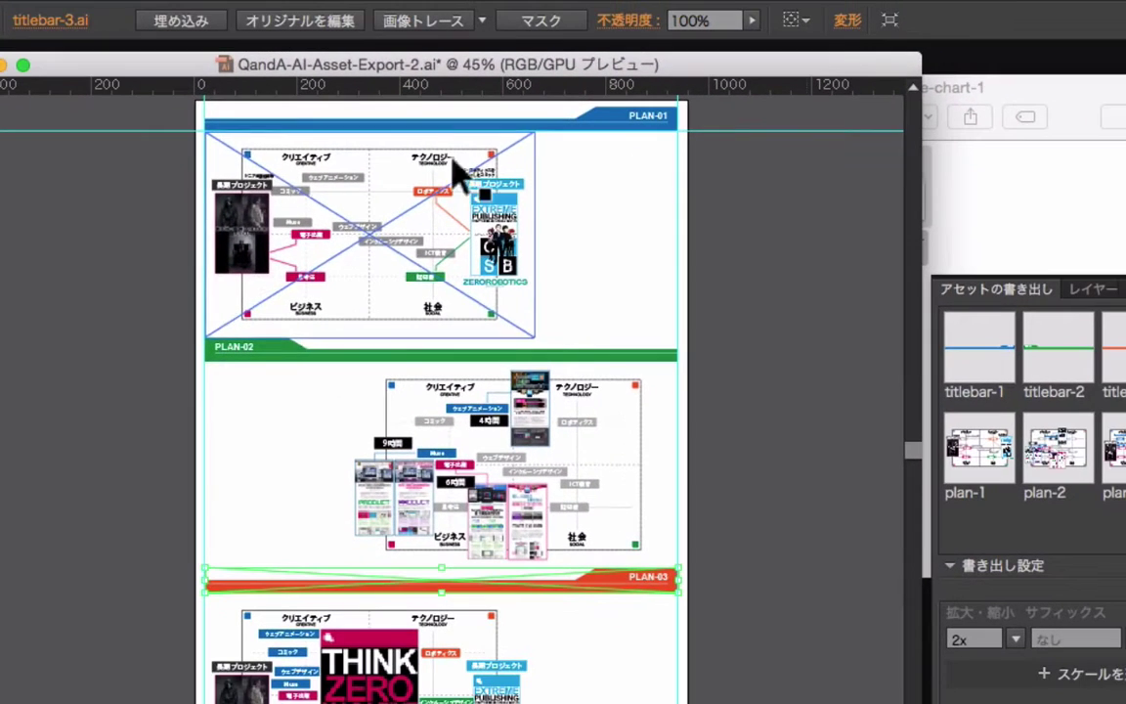
left_click(1026, 122)
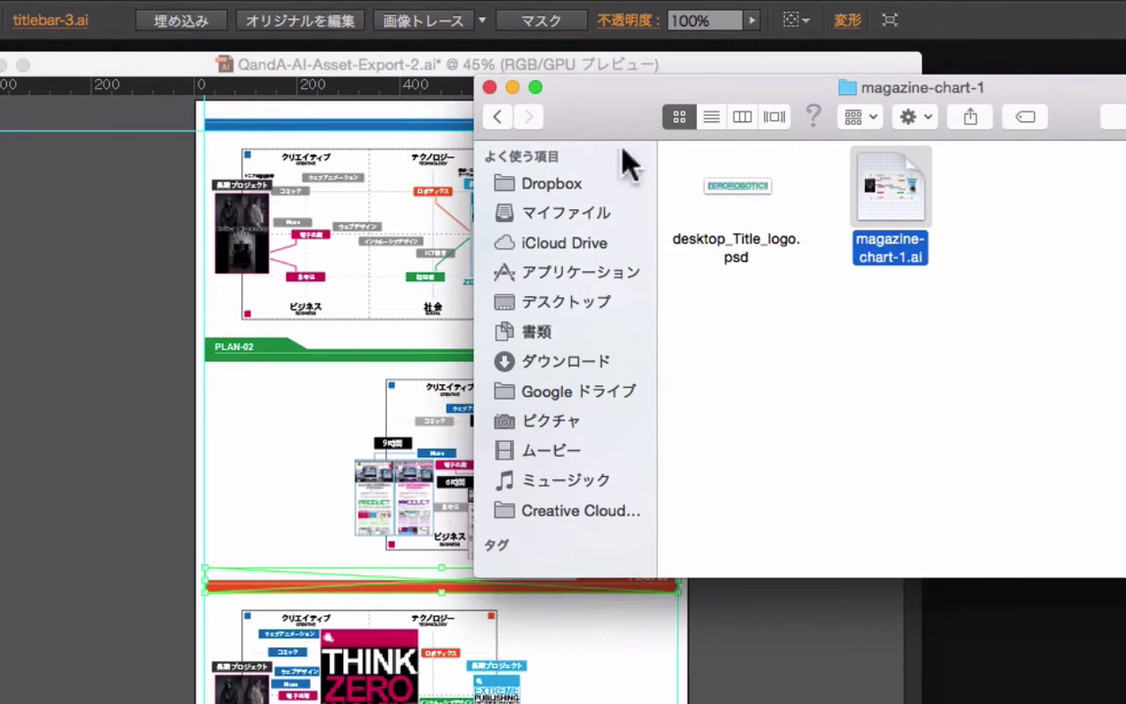
left_click(496, 116)
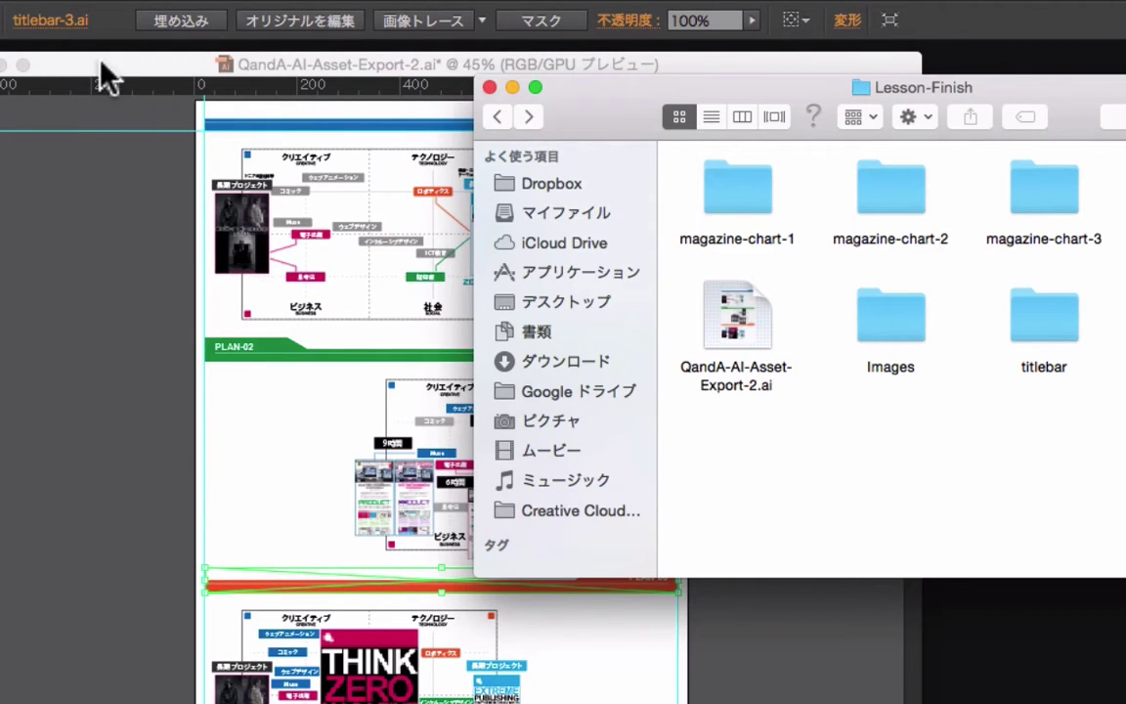
- Bring QandA-AI-Asset-Export-2.ai to the front and glance at the File menu without choosing anything
left_click(100, 63)
left_click(152, 20)
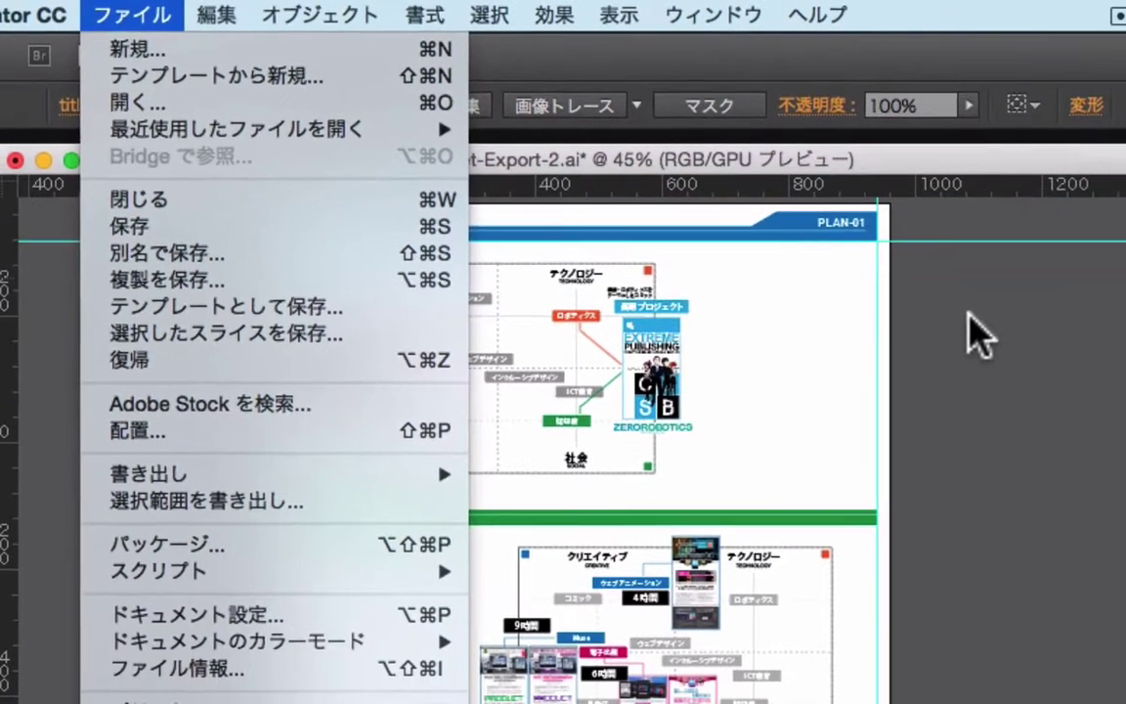
left_click(972, 293)
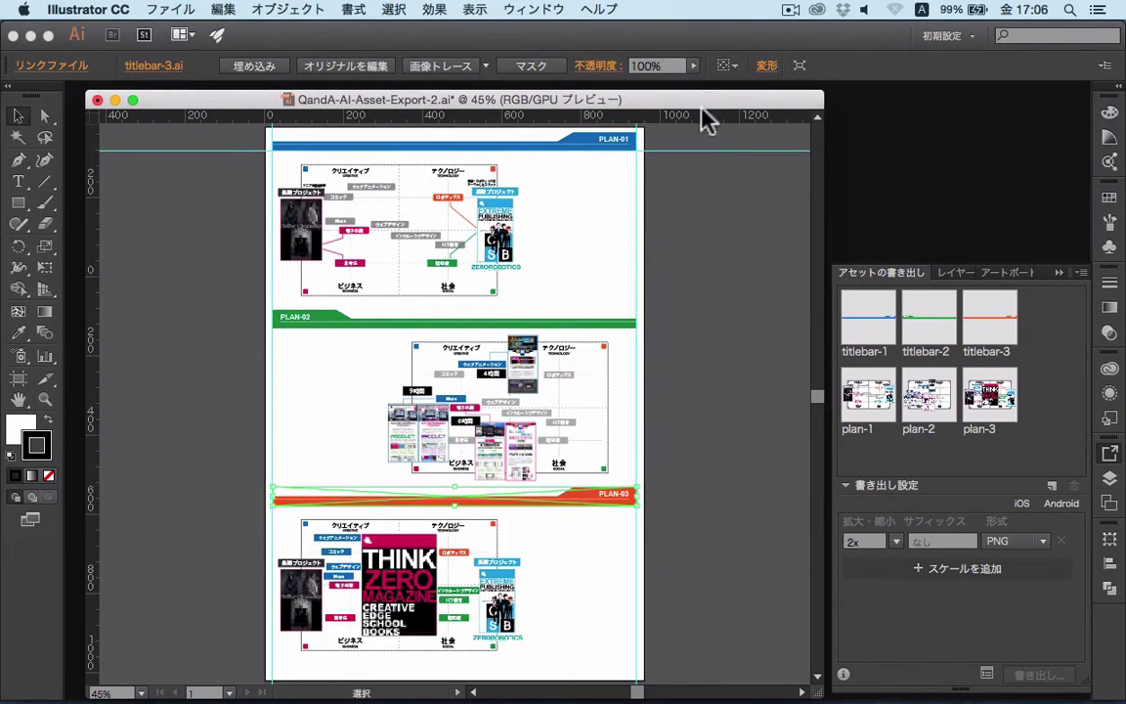
- Switch to Finder via Mission Control and open QandA-AI-Asset-Export-2.muse in Muse
key("ctrl+Up")
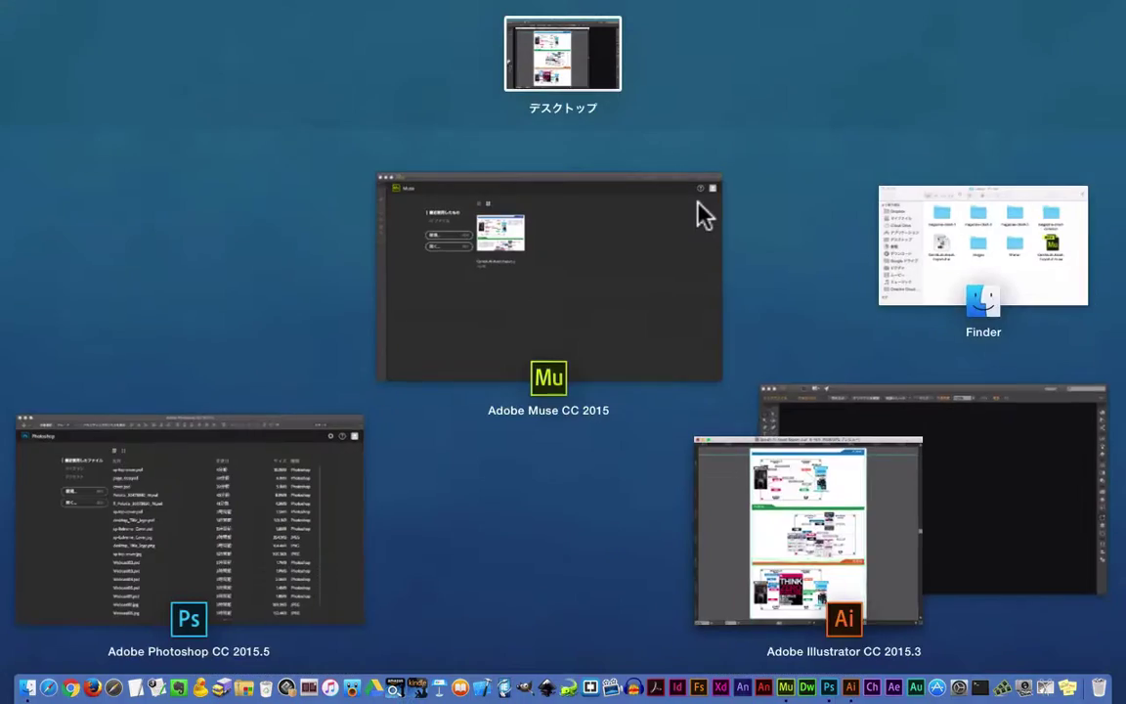
left_click(585, 221)
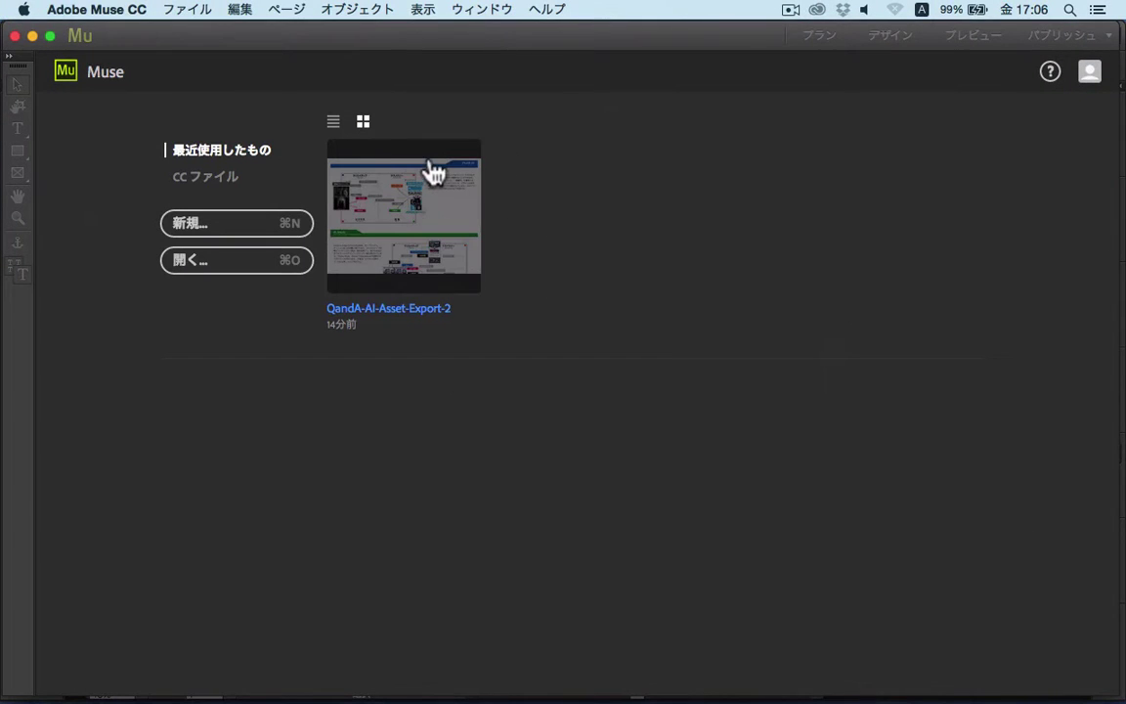
key("ctrl+Up")
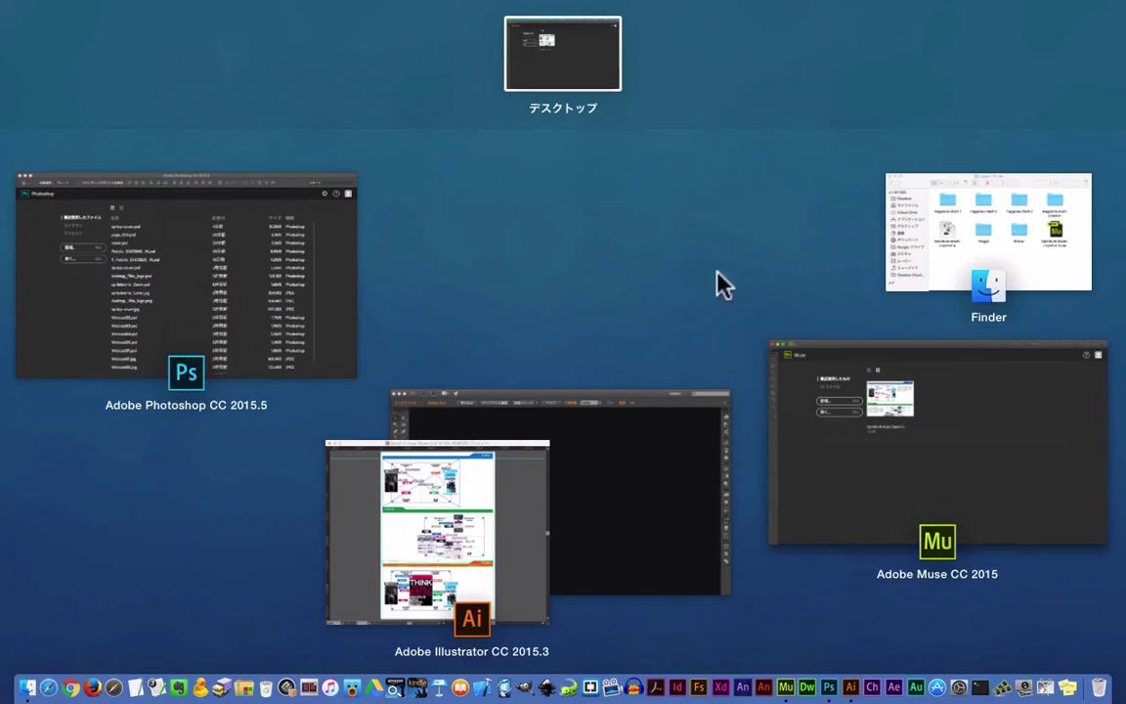
left_click(1015, 256)
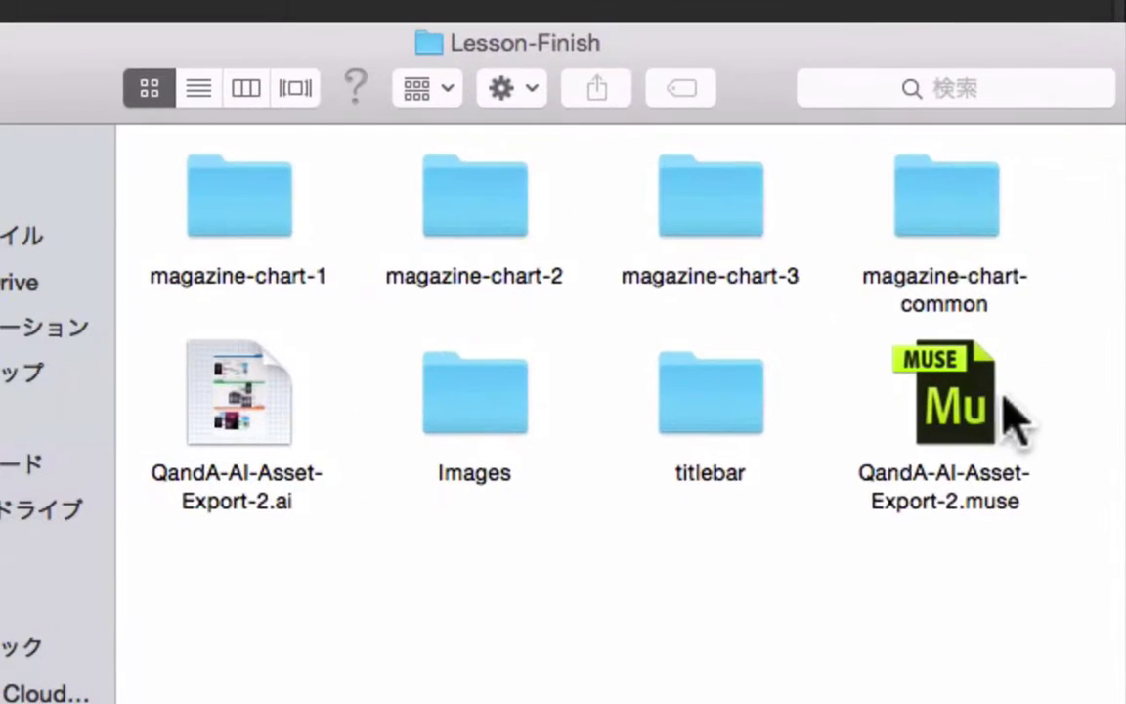
left_click(987, 386)
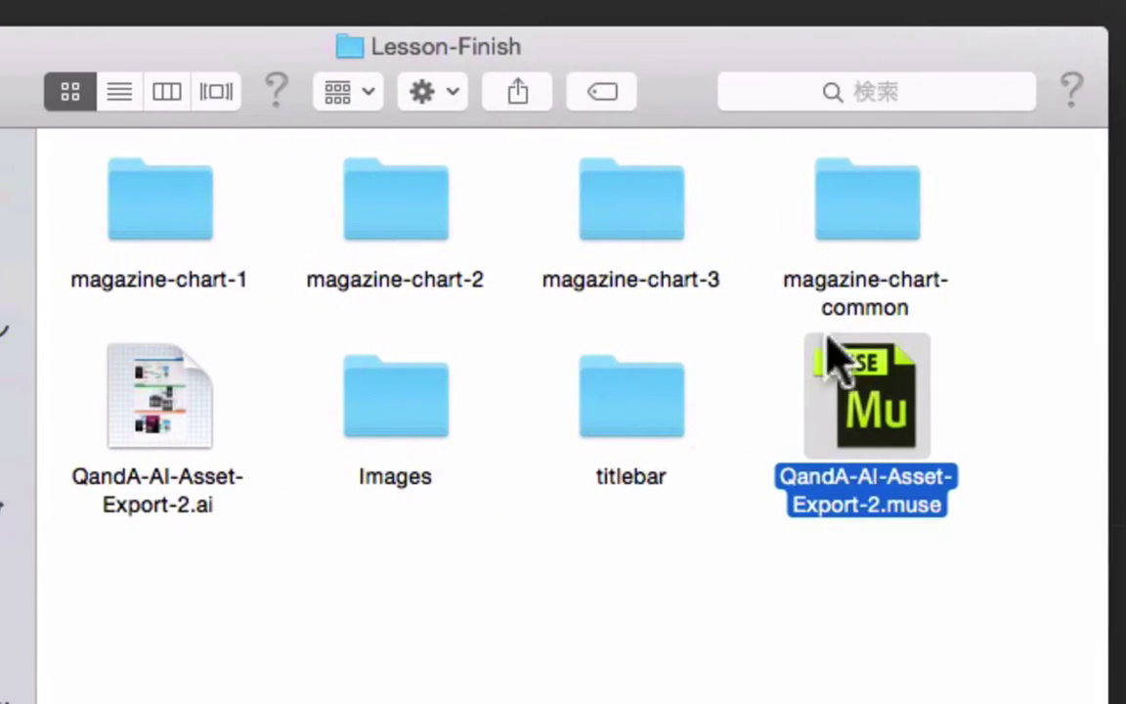
double_click(872, 410)
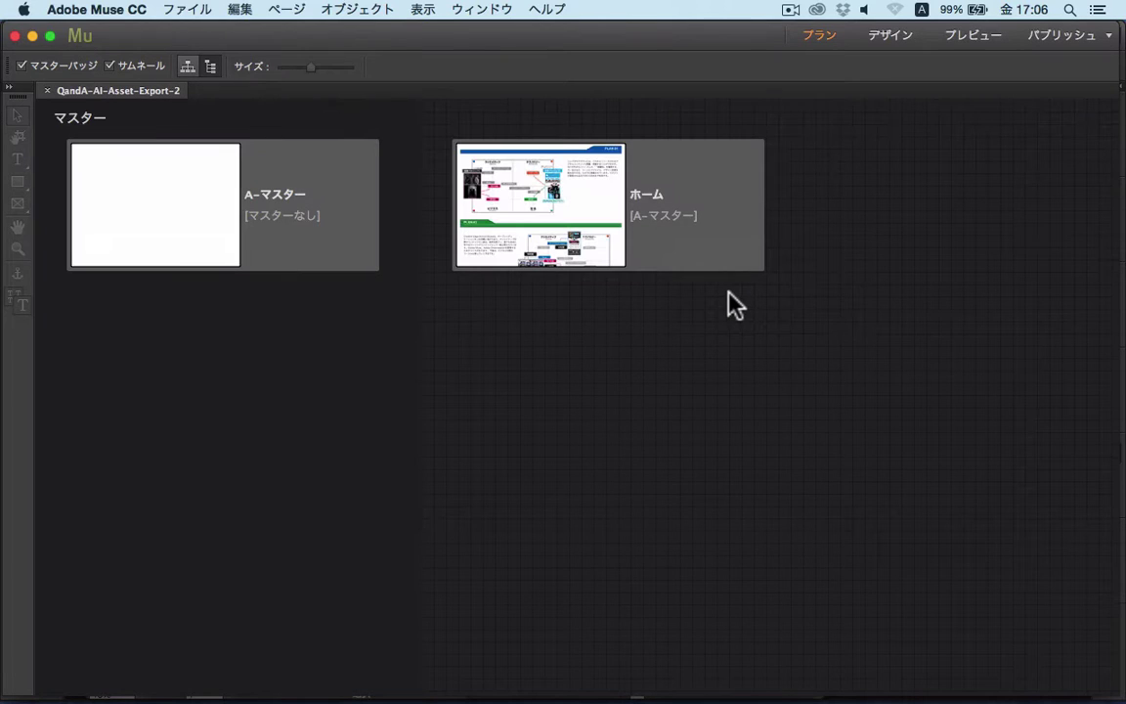
- Open the Home page in Design view and select its PLAN-01 chart frame and header bar
double_click(553, 198)
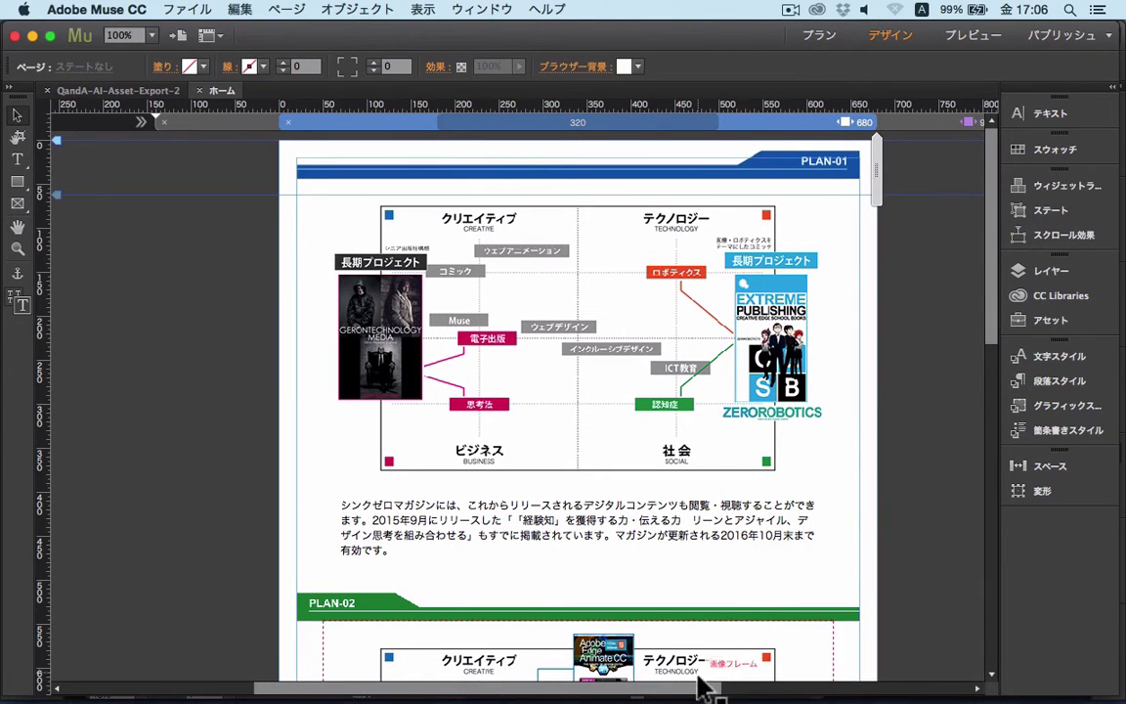
left_click_drag(706, 686, 734, 684)
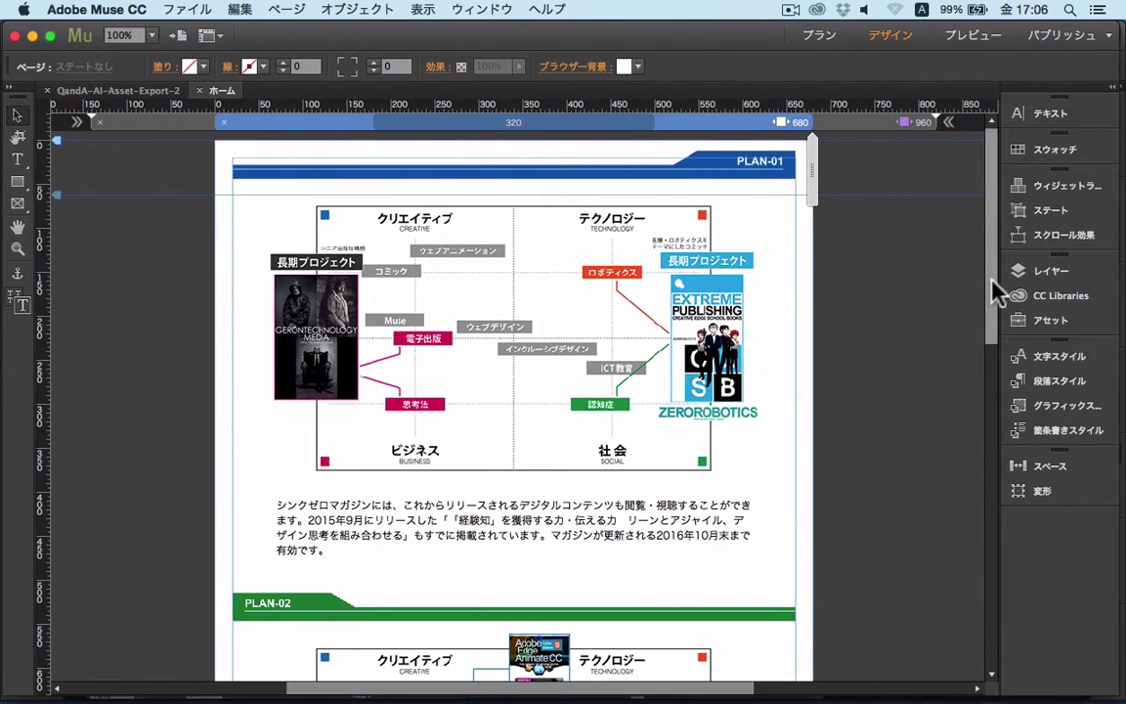
left_click_drag(990, 280, 970, 325)
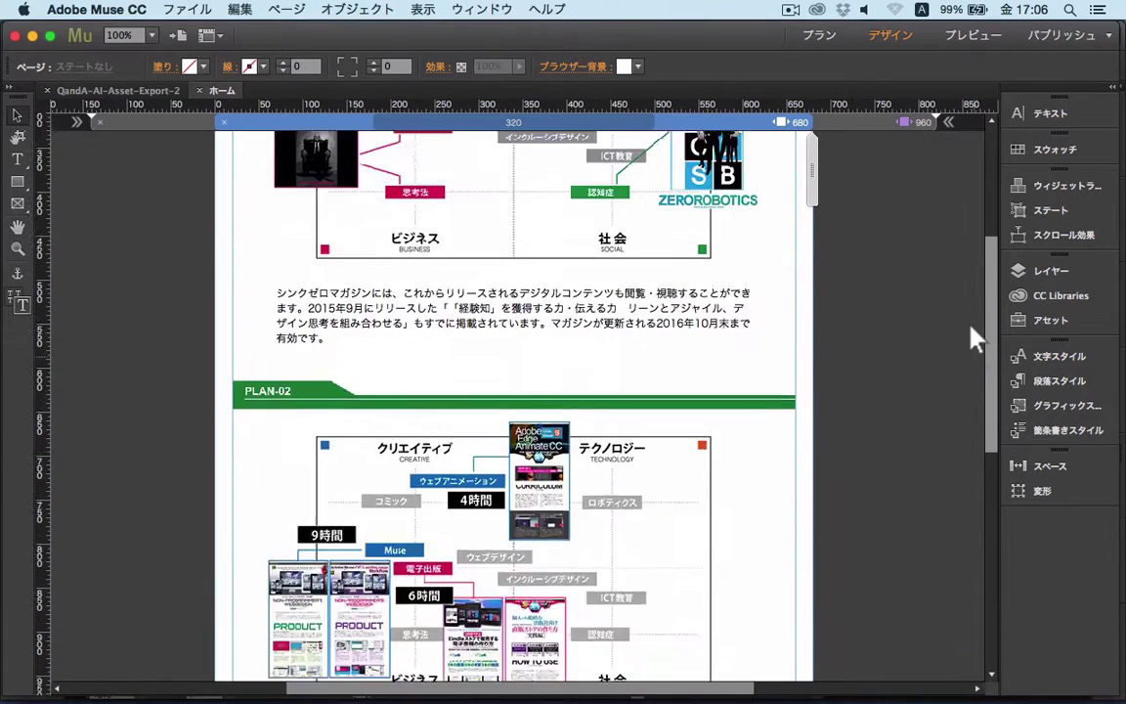
scroll(974, 337, "up", 5)
left_click(709, 229)
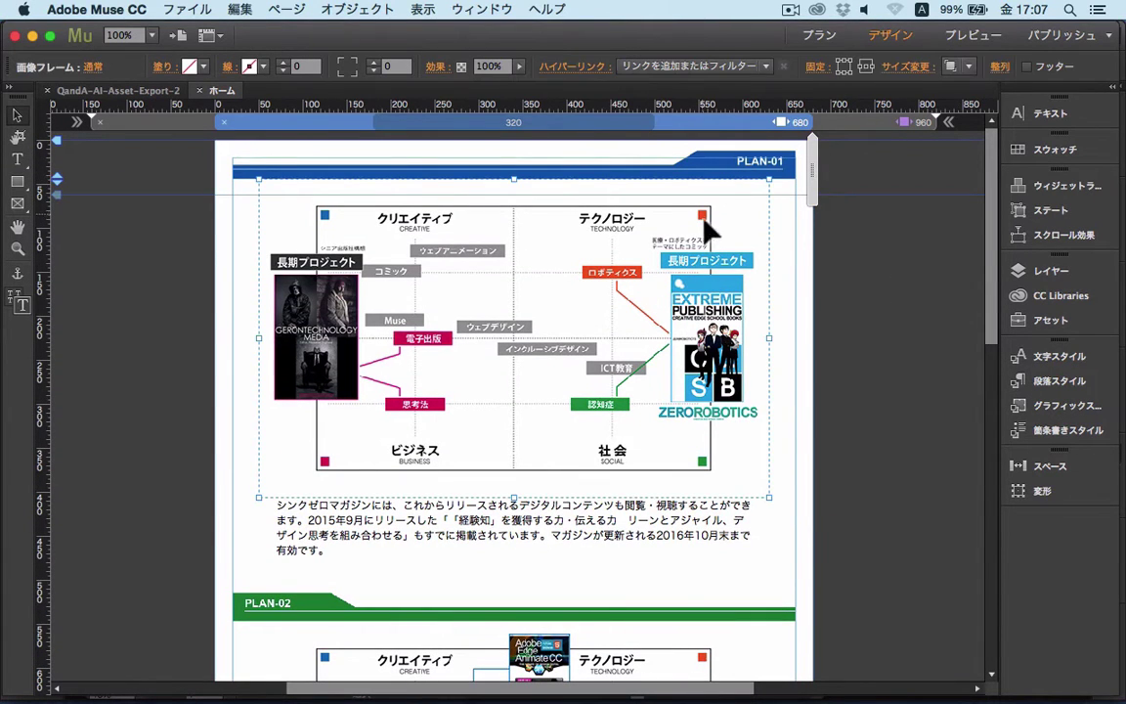
left_click(726, 166)
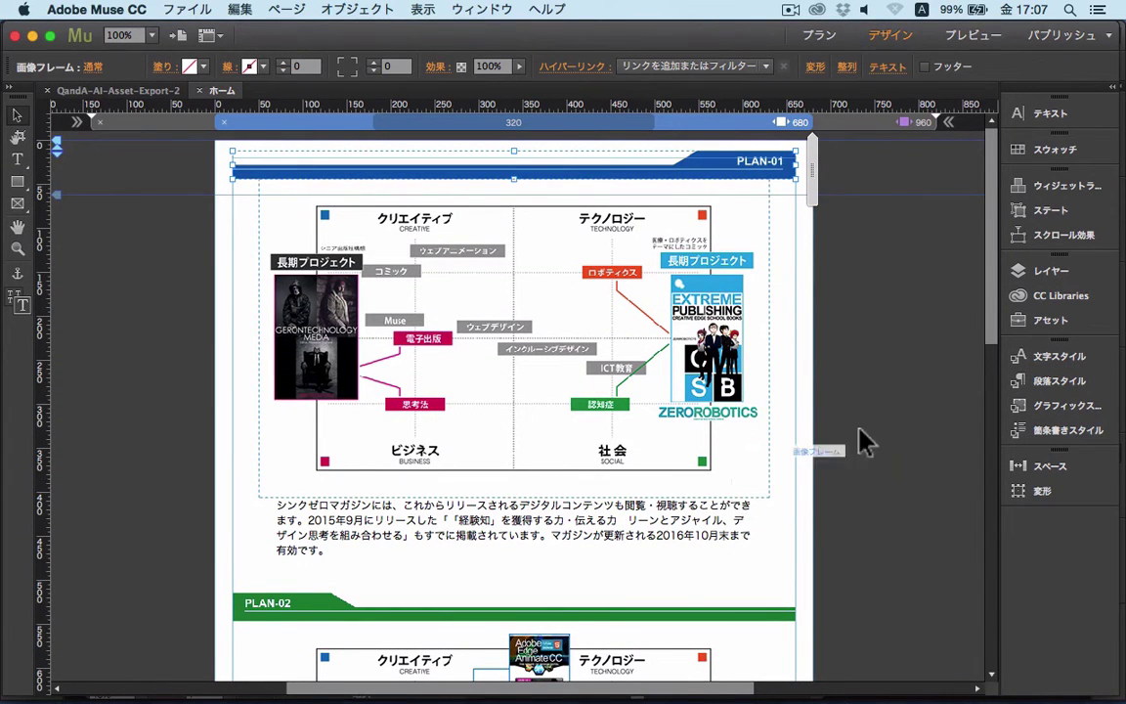
key("ctrl+Up")
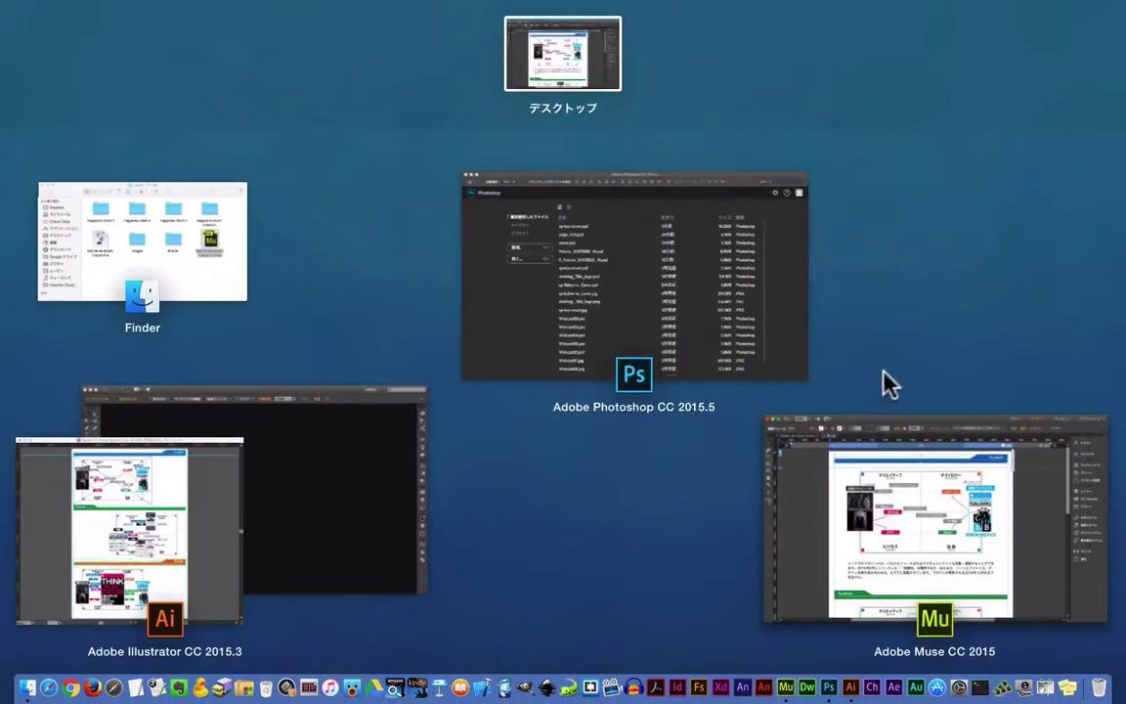
- Check the plan-1 to 3 PNGs and titlebar-1 to 3 SVGs in Finder's Images folder
left_click(225, 238)
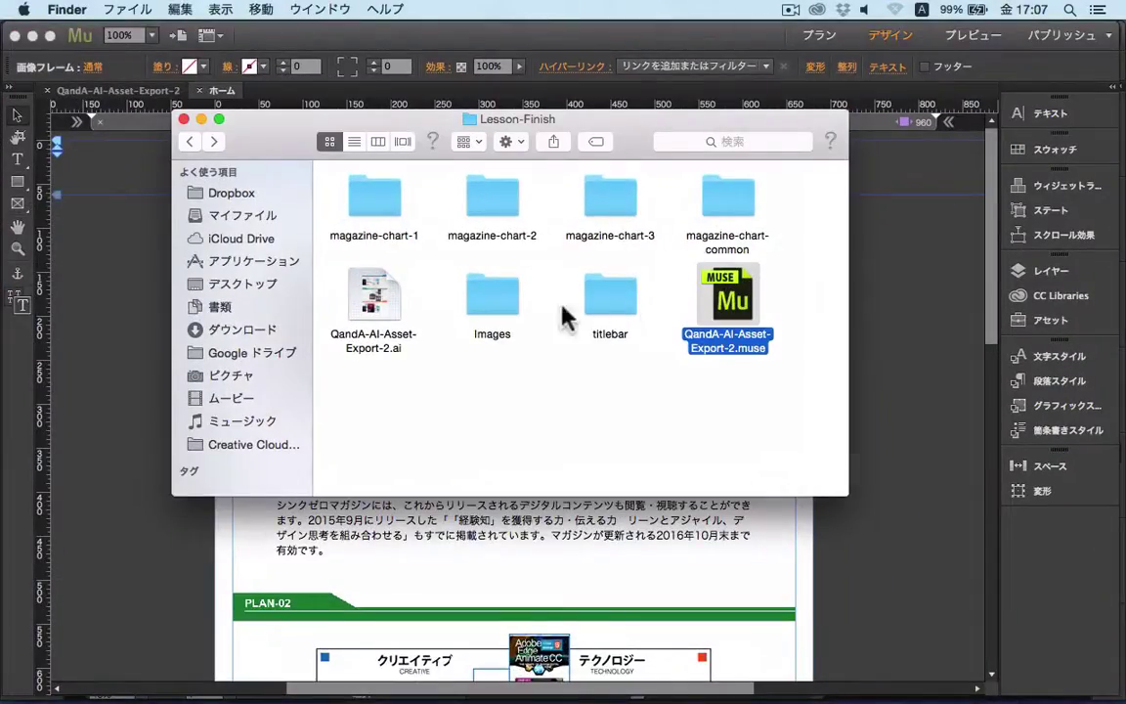
left_click(496, 285)
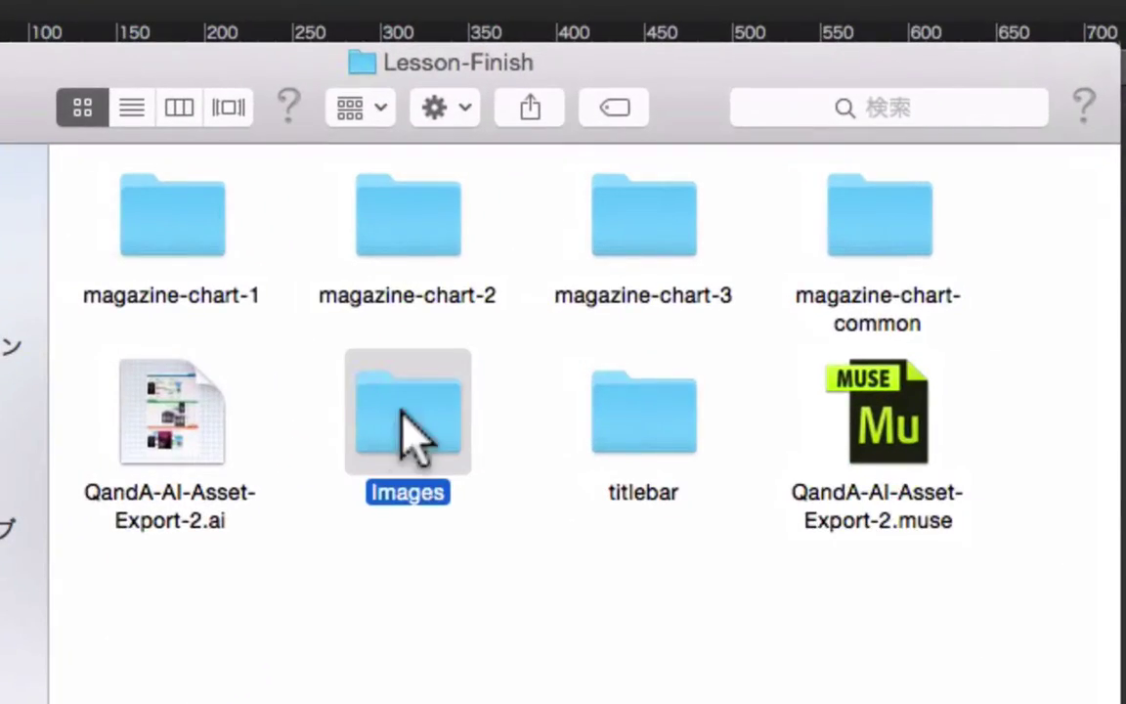
double_click(401, 409)
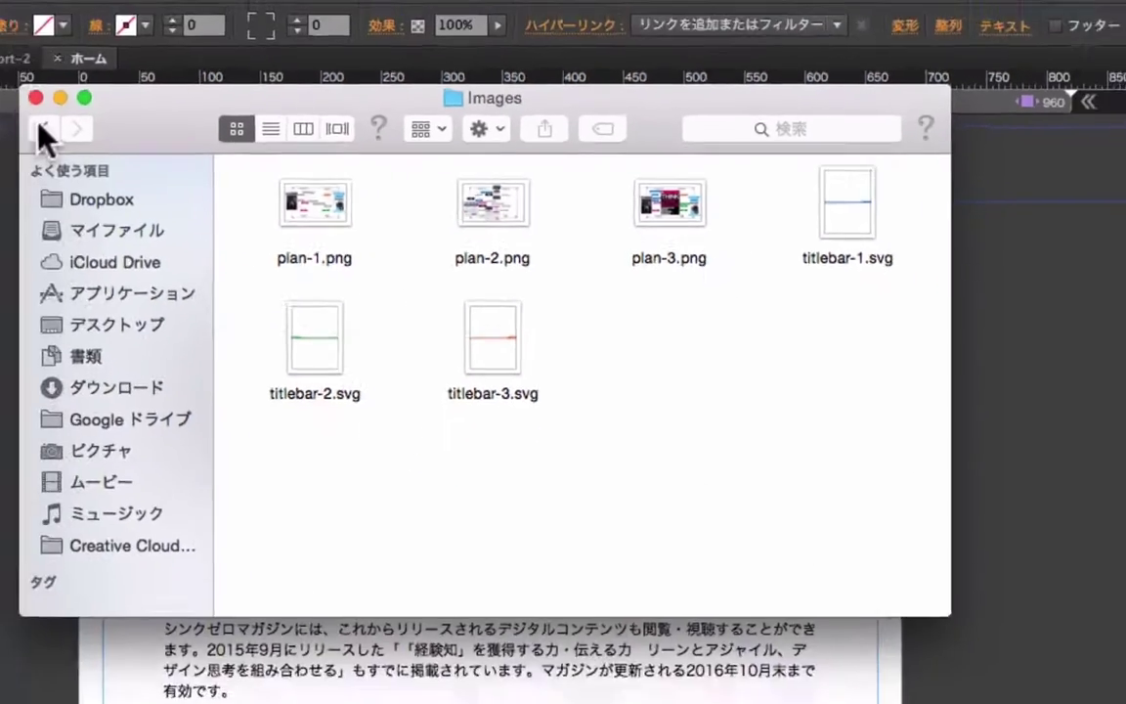
left_click(191, 143)
- Back in Muse, show the page layers and expand Plan-01, Plan-02 and Plan-03
left_click(432, 41)
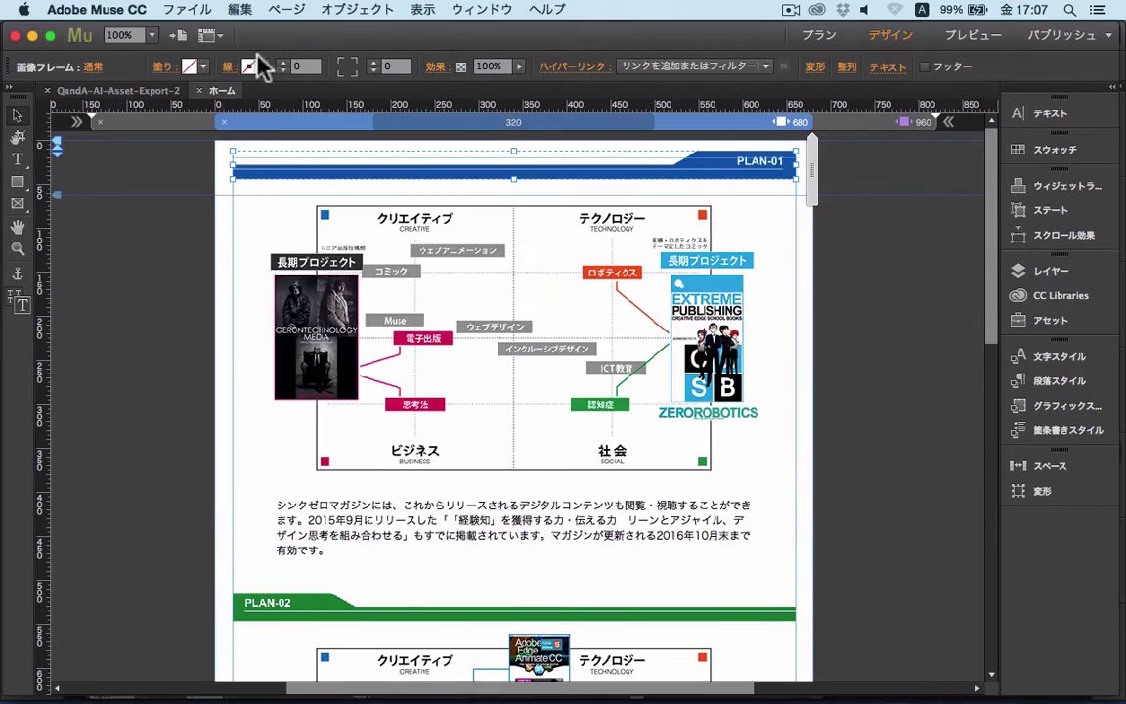
left_click(181, 9)
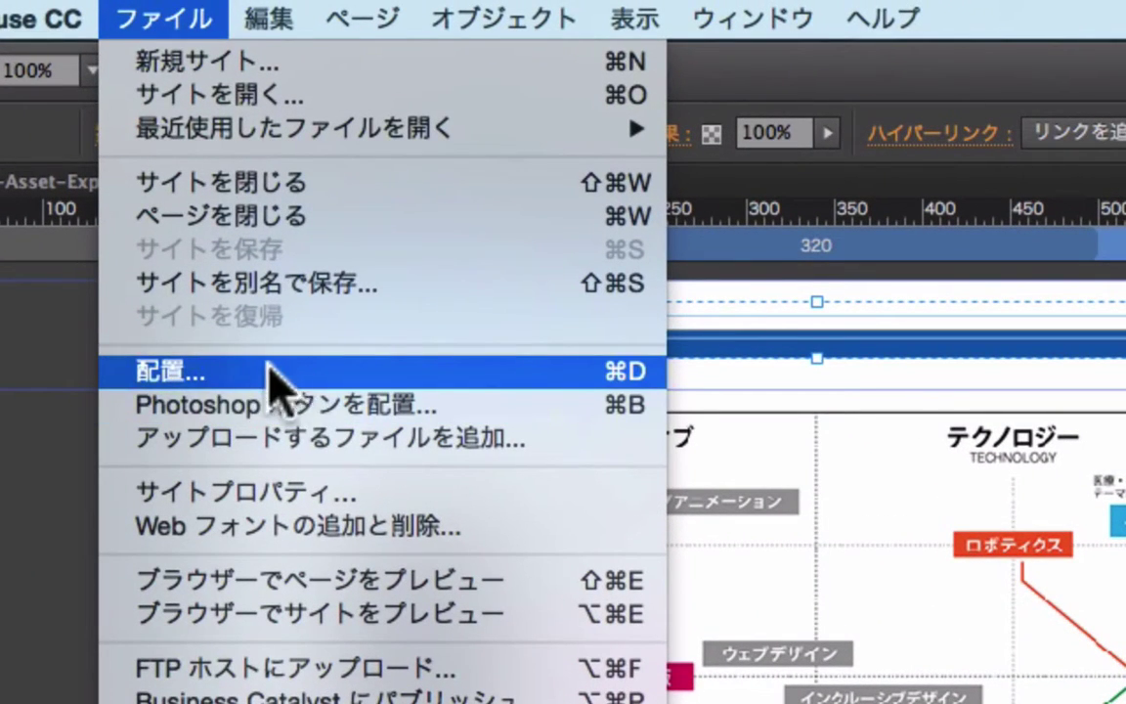
left_click(761, 147)
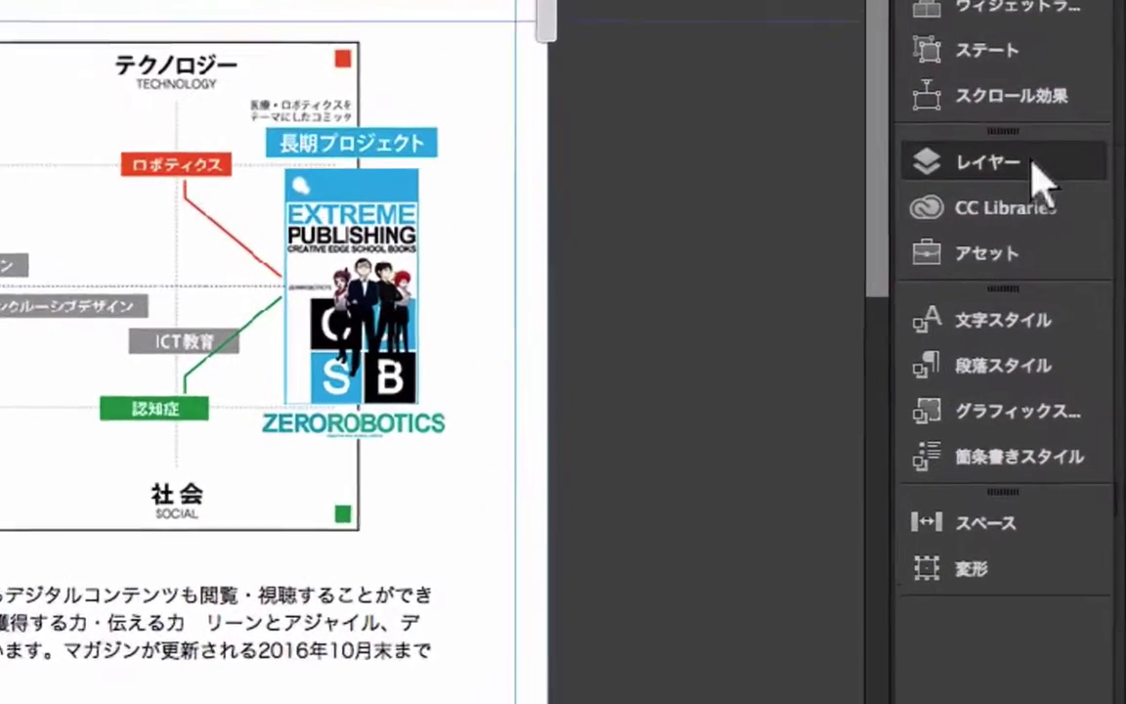
left_click(1071, 278)
left_click(557, 239)
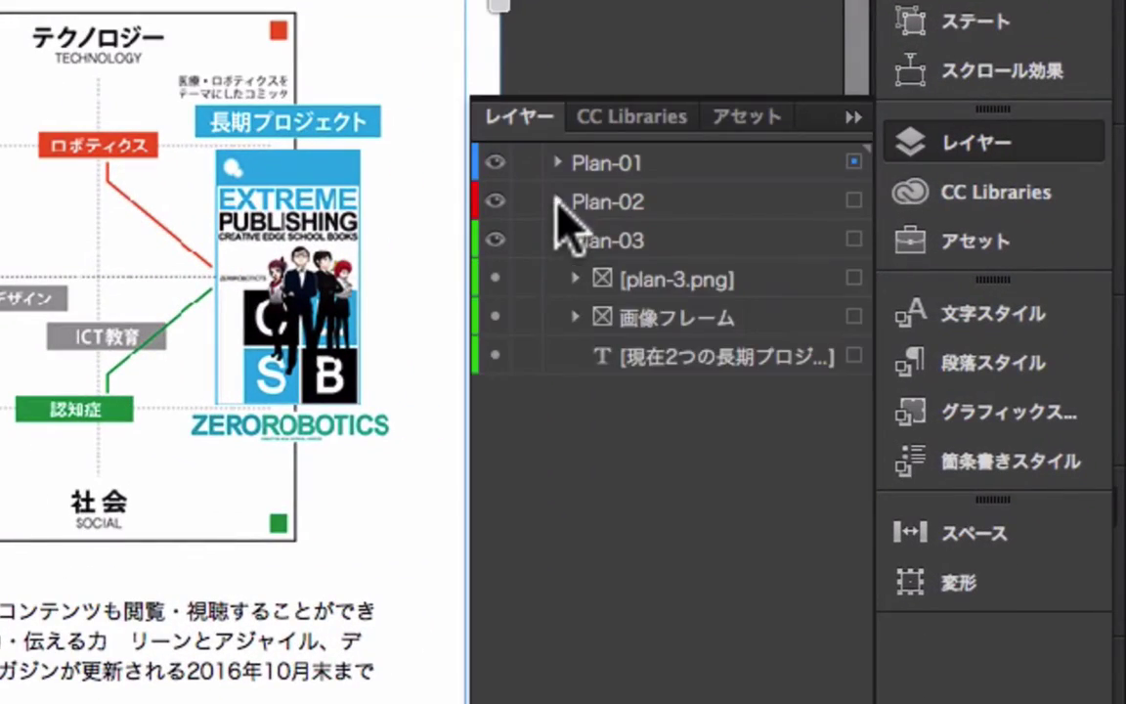
left_click(557, 201)
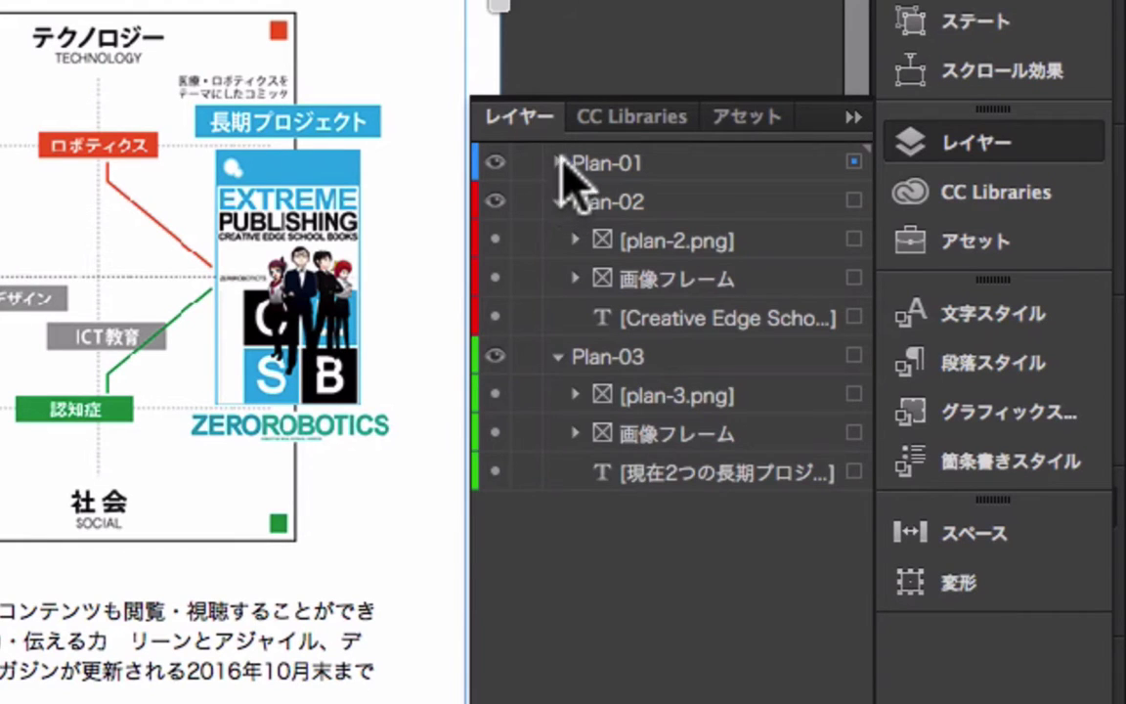
left_click(559, 163)
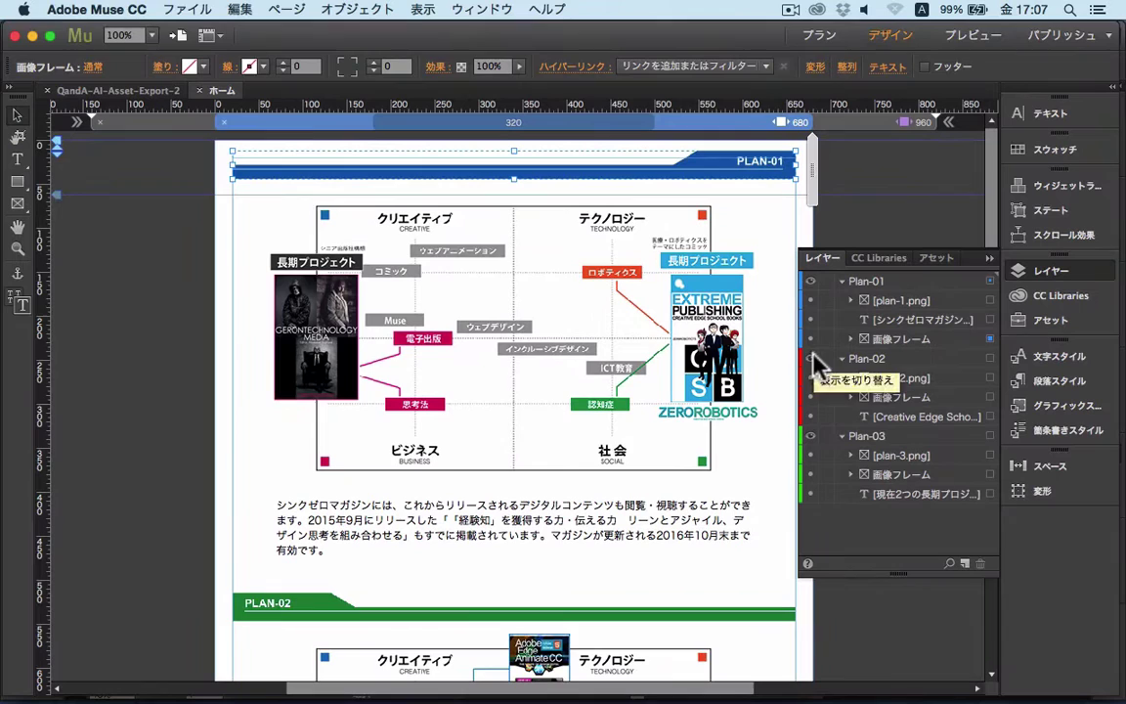
- Toggle Plan-02 and Plan-01 layer visibility, then switch the page to the 680 px breakpoint
left_click(812, 357)
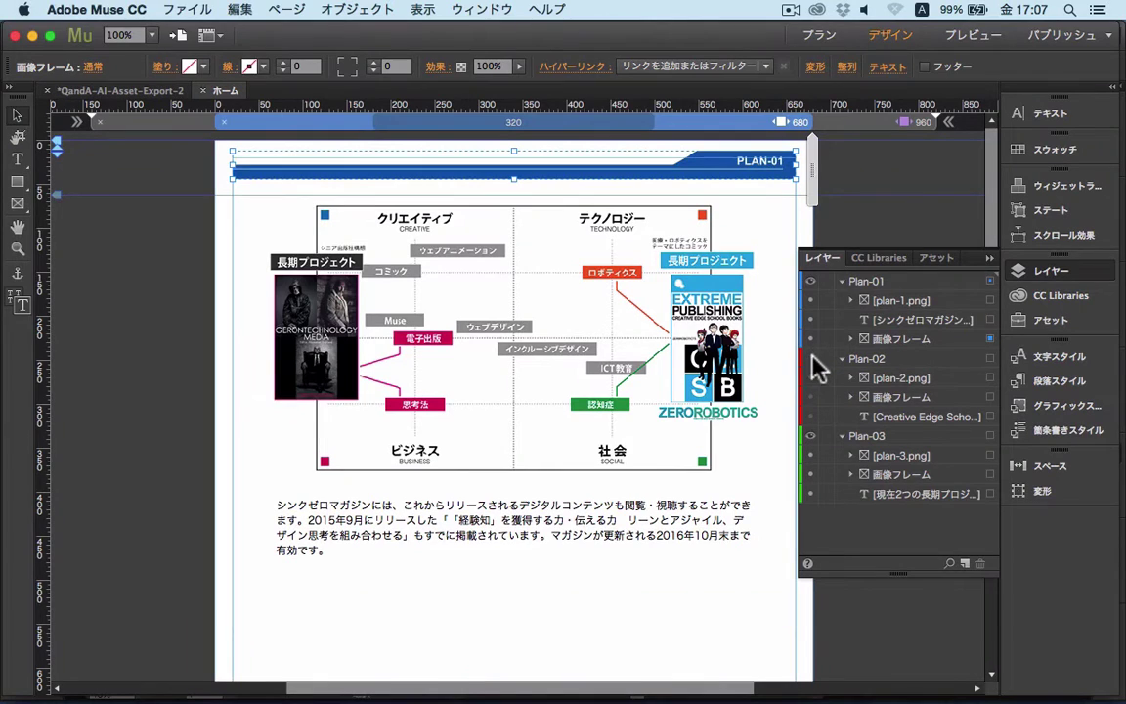
left_click(812, 358)
left_click(812, 281)
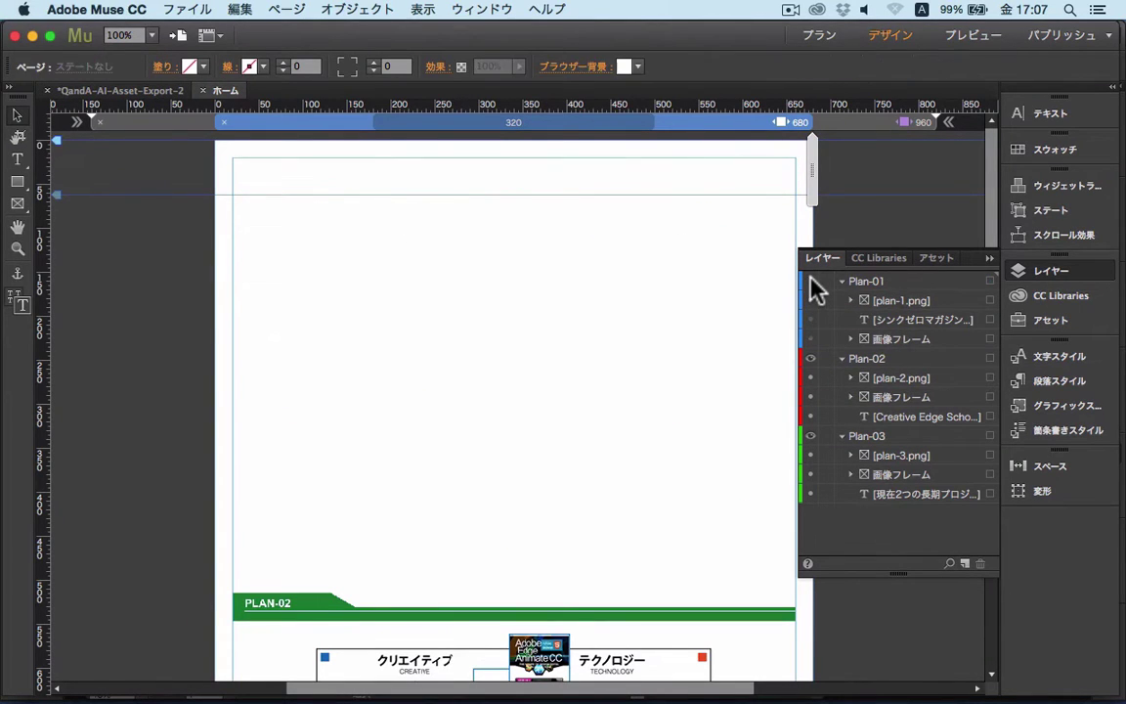
left_click(1081, 276)
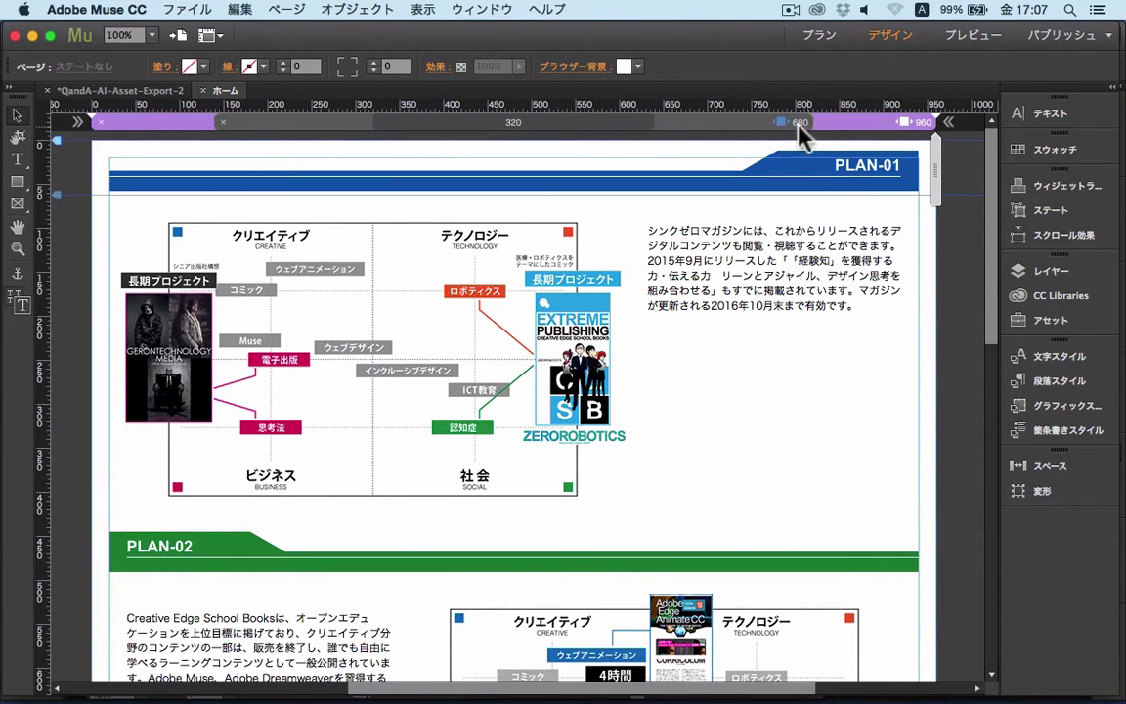
left_click(730, 133)
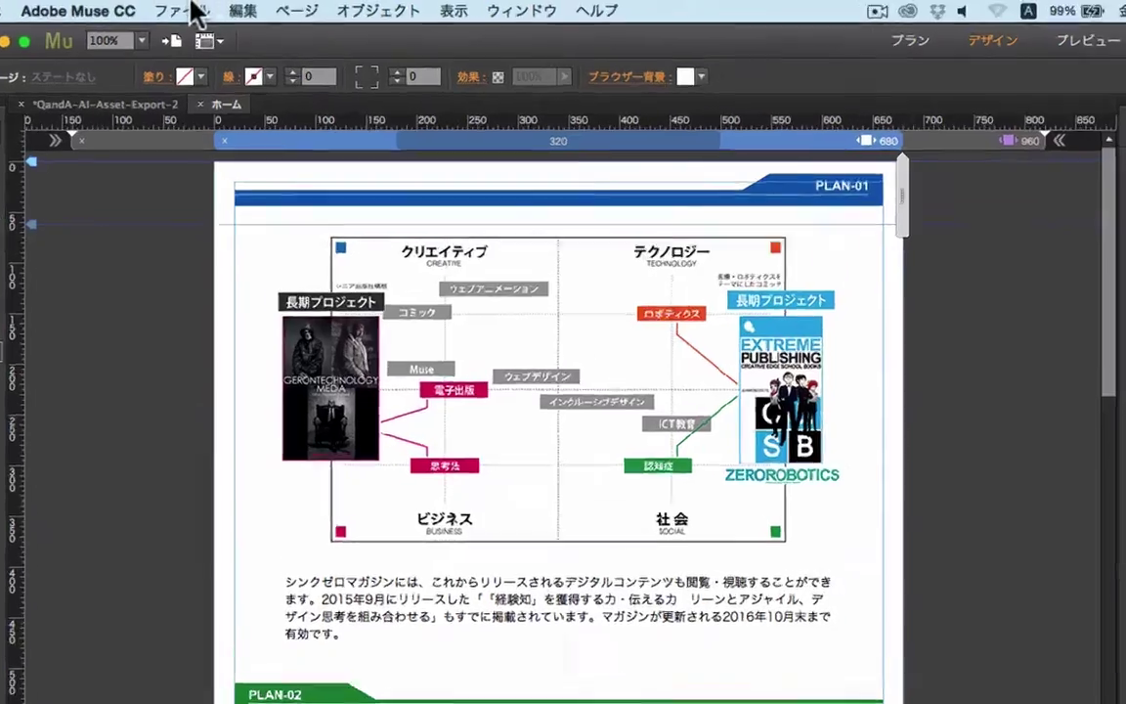
left_click(192, 10)
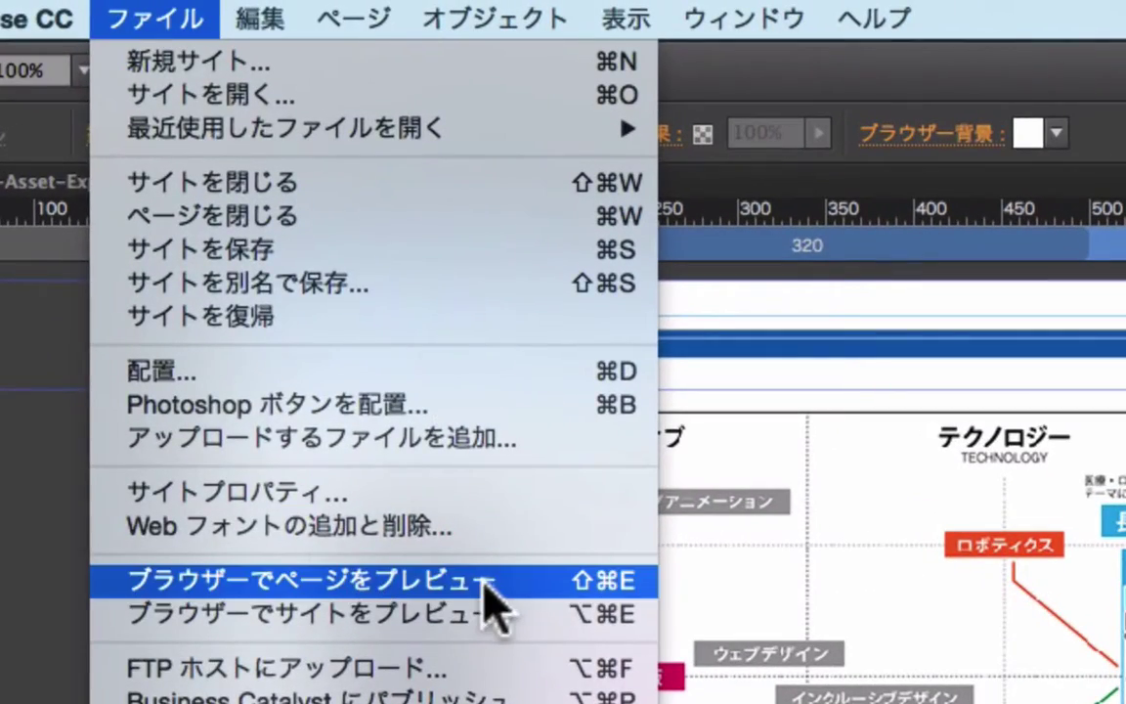
- Preview the Home page in Firefox and scroll through it
left_click(528, 579)
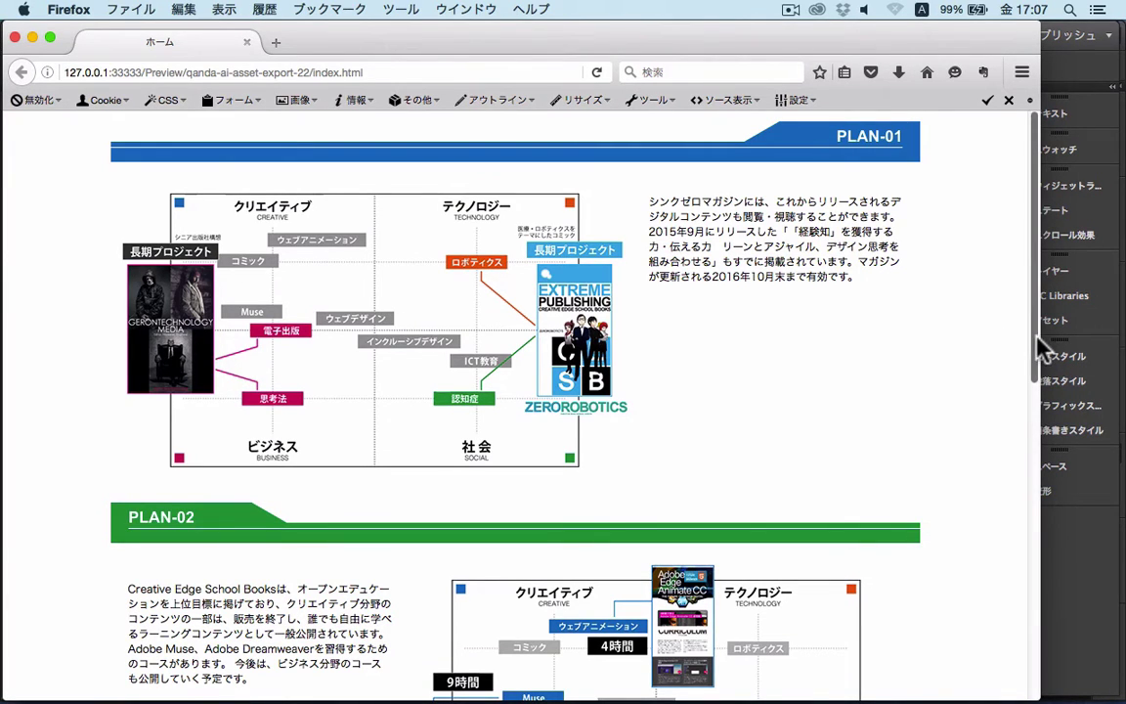
scroll(1016, 411, "down", 2)
scroll(1006, 586, "down", 8)
scroll(1016, 576, "down", 1)
scroll(1016, 439, "up", 11)
- Resize the Firefox preview to narrow, phone and desktop widths, then close it
mouse_move(1039, 309)
left_mouse_down()
mouse_move(328, 330)
mouse_move(334, 342)
mouse_move(434, 356)
mouse_move(850, 396)
left_mouse_up()
scroll(729, 415, "down", 10)
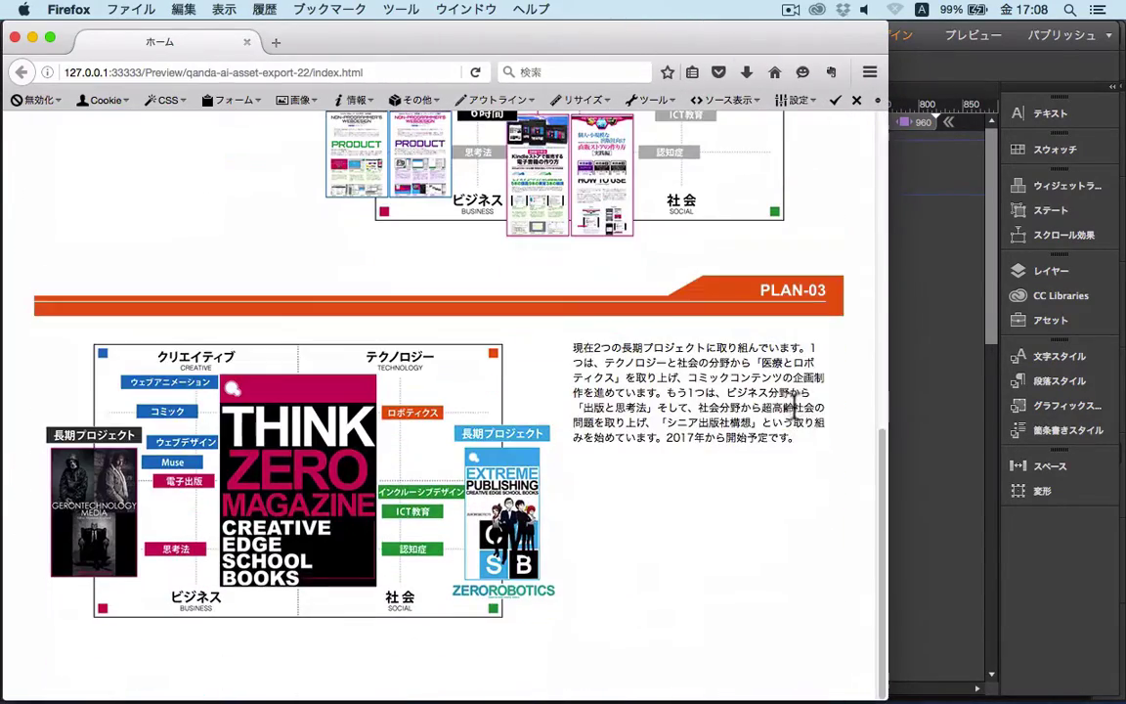
mouse_move(831, 365)
left_mouse_down()
mouse_move(505, 296)
mouse_move(309, 365)
mouse_move(249, 365)
left_mouse_up()
scroll(242, 354, "up", 8)
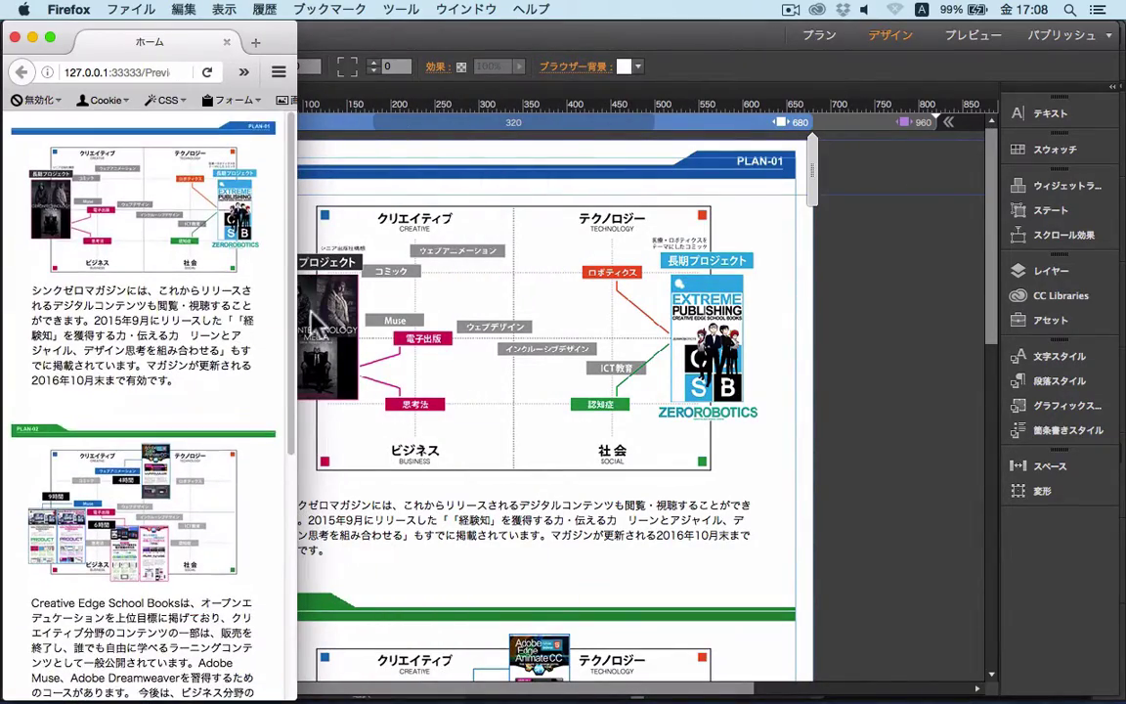
mouse_move(299, 315)
left_mouse_down()
mouse_move(575, 381)
mouse_move(1005, 453)
left_mouse_up()
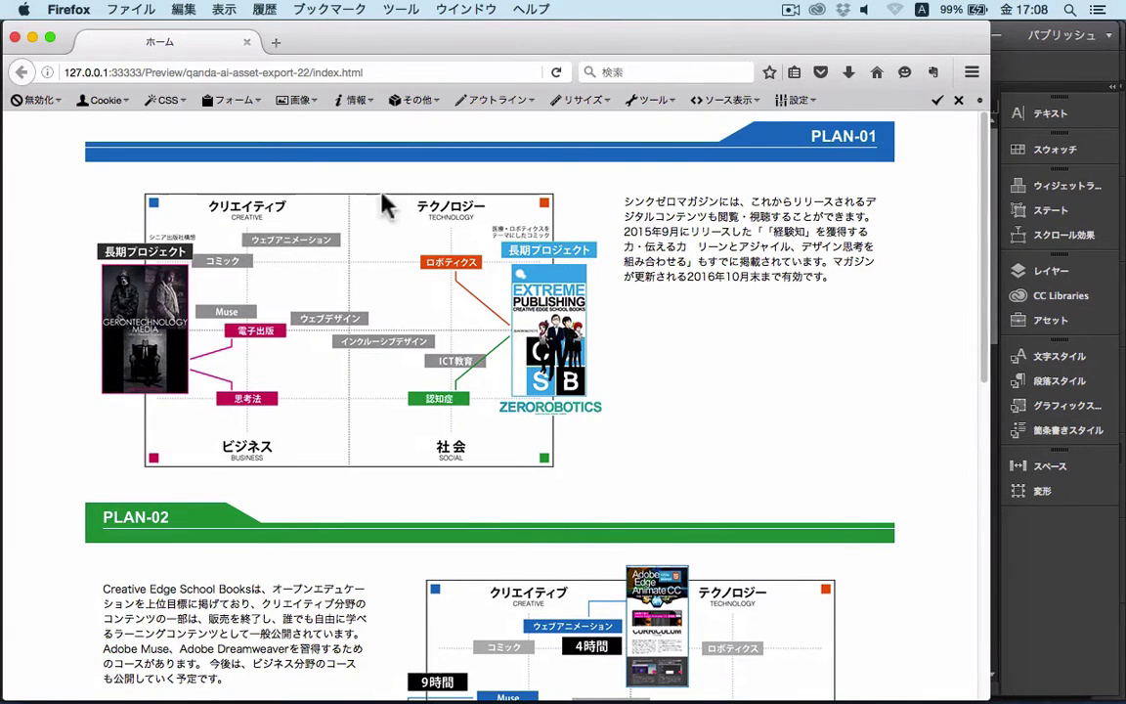
key("super+w")
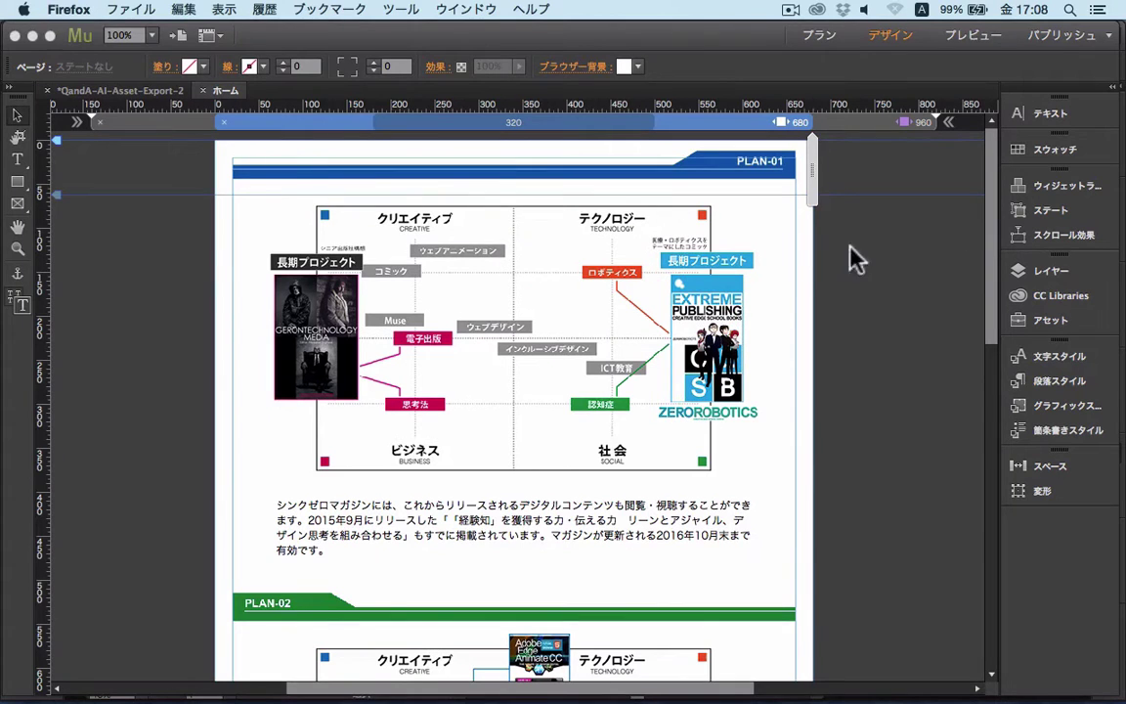
- Switch from Muse back to the QandA-AI-Asset-Export-2.ai Illustrator window via Mission Control
left_click(860, 260)
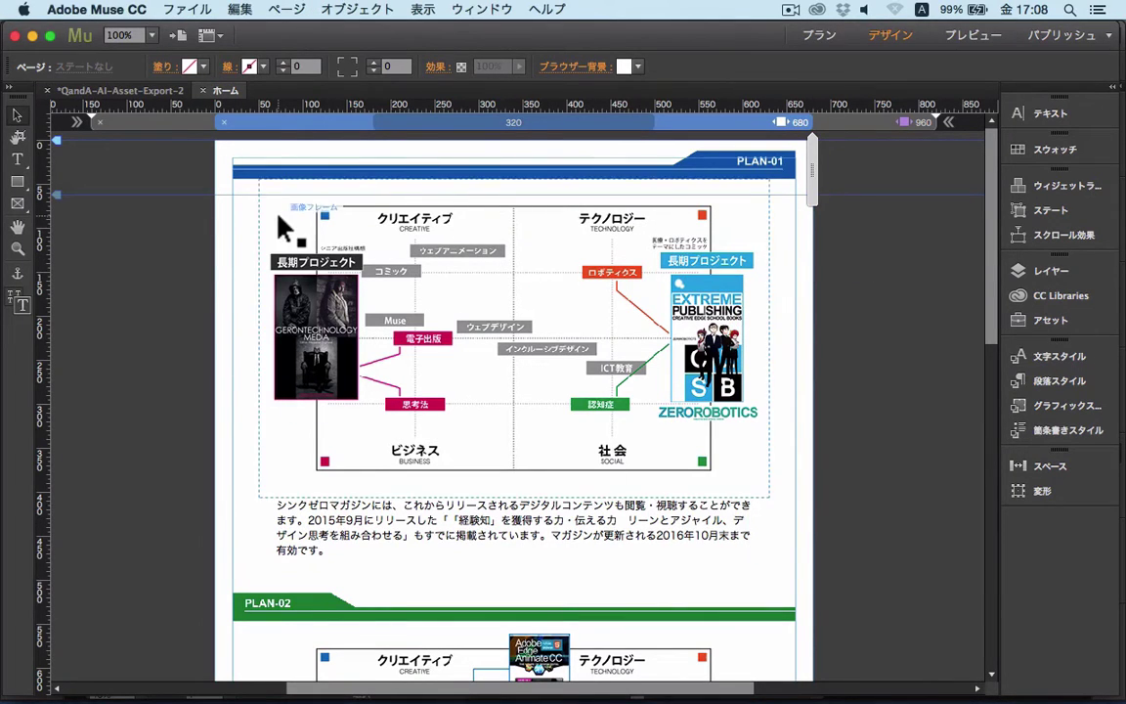
key("ctrl+Up")
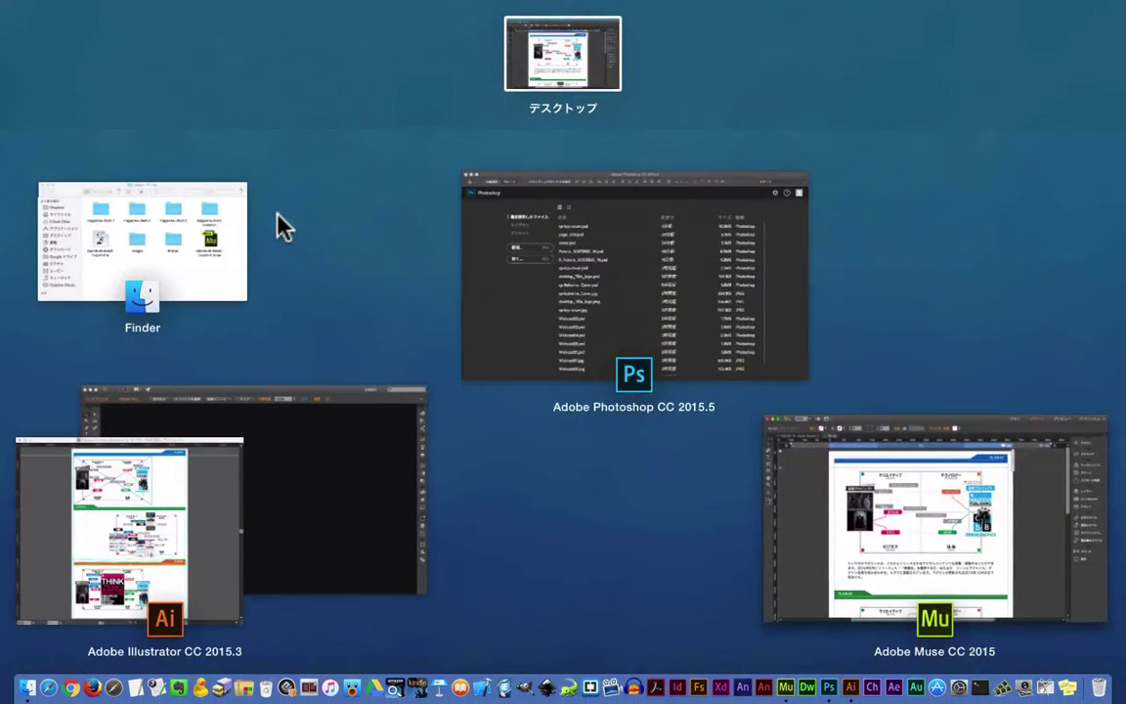
left_click(316, 399)
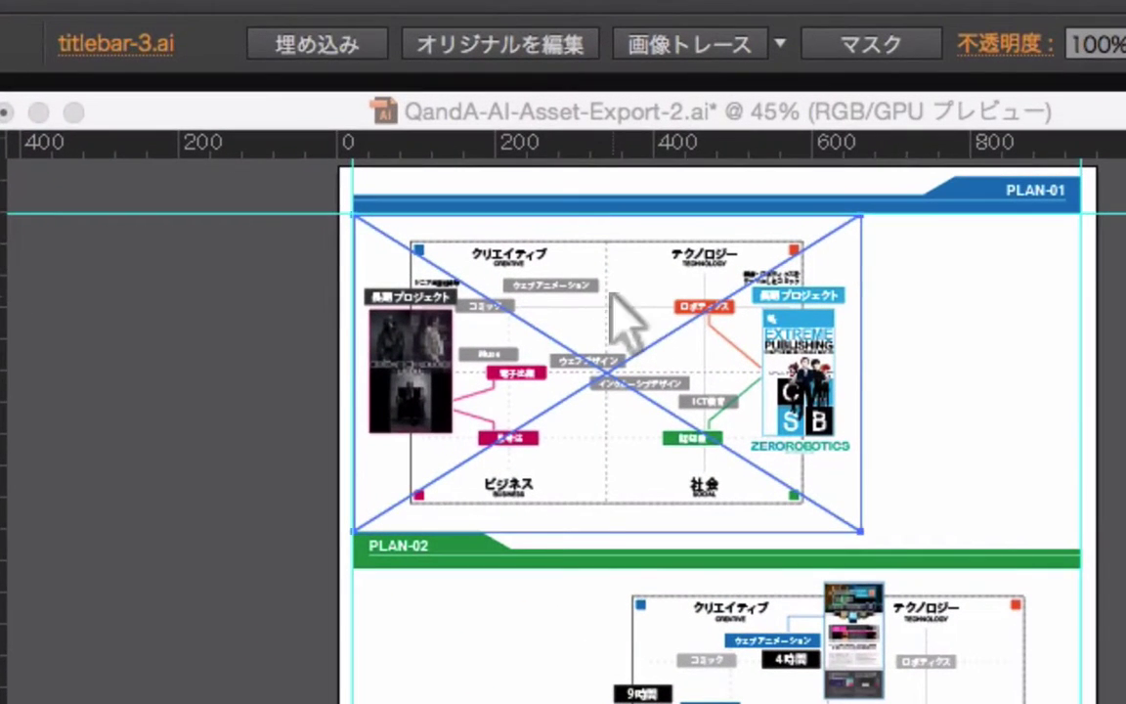
- Open the PLAN-01 image's source, magazine-chart-1.ai, with Edit Original and close Asset Export
left_click(406, 203)
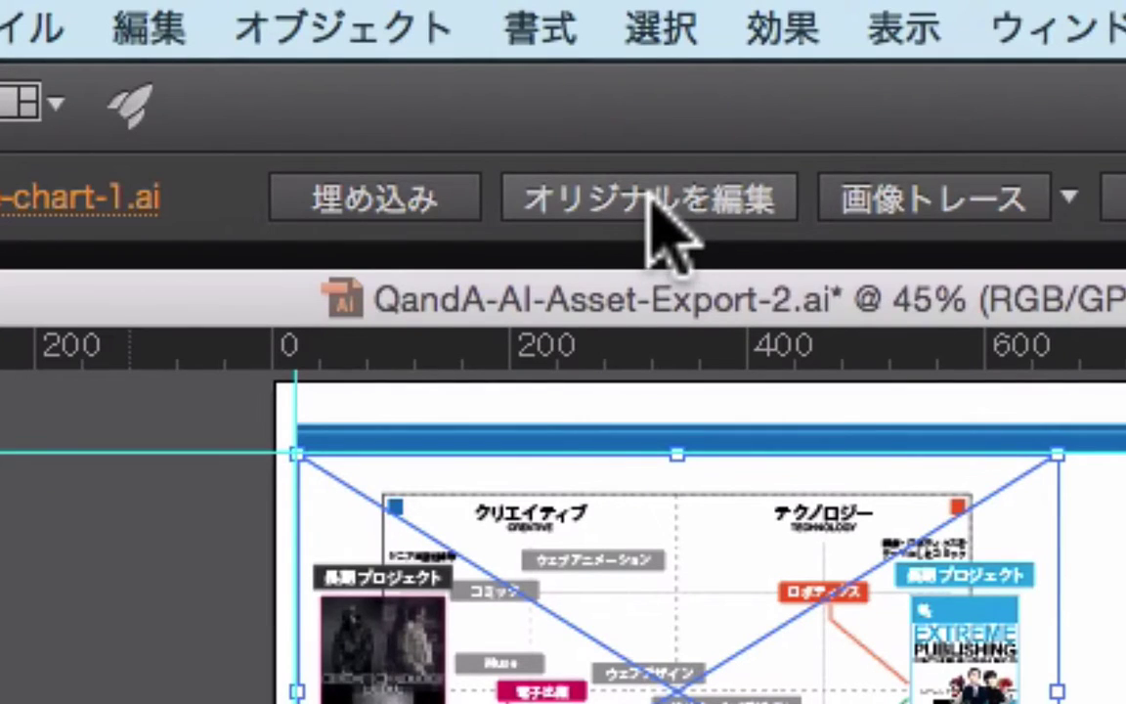
left_click(656, 196)
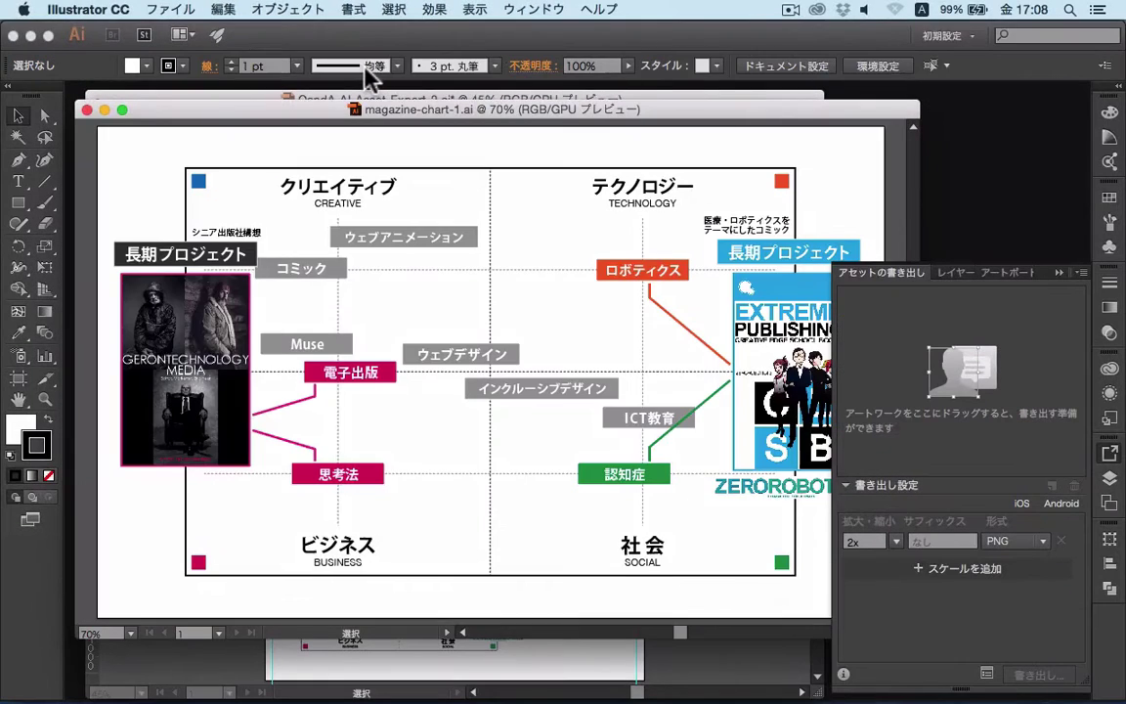
left_click(1109, 453)
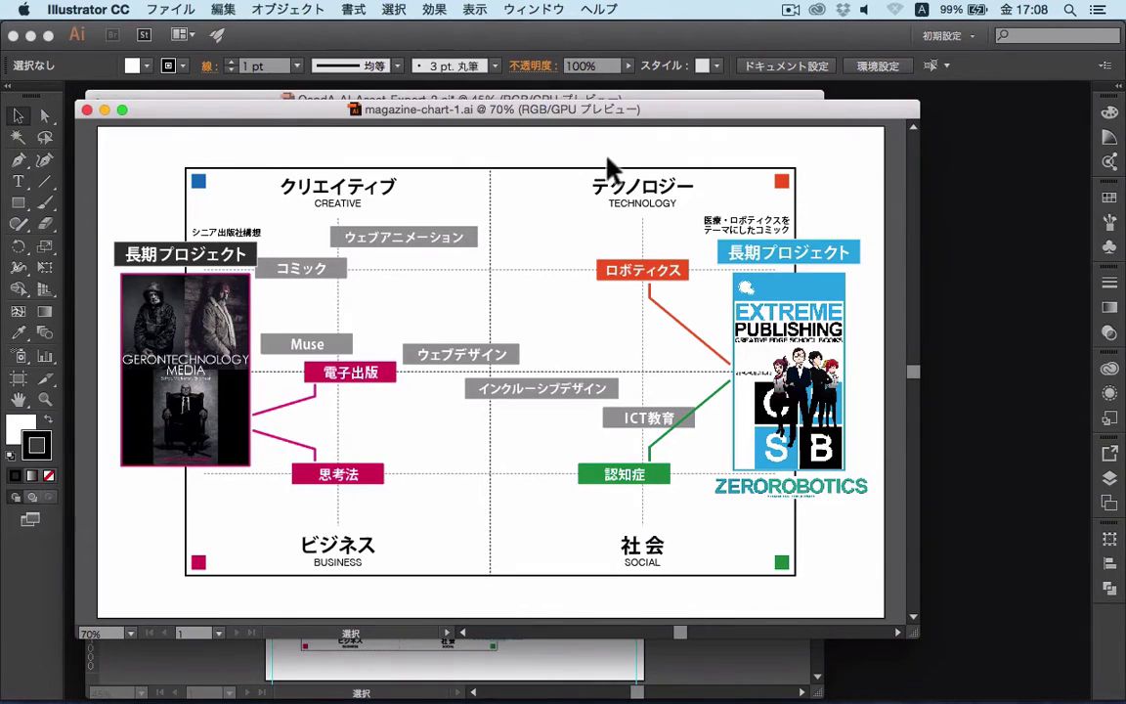
key("ctrl+Up")
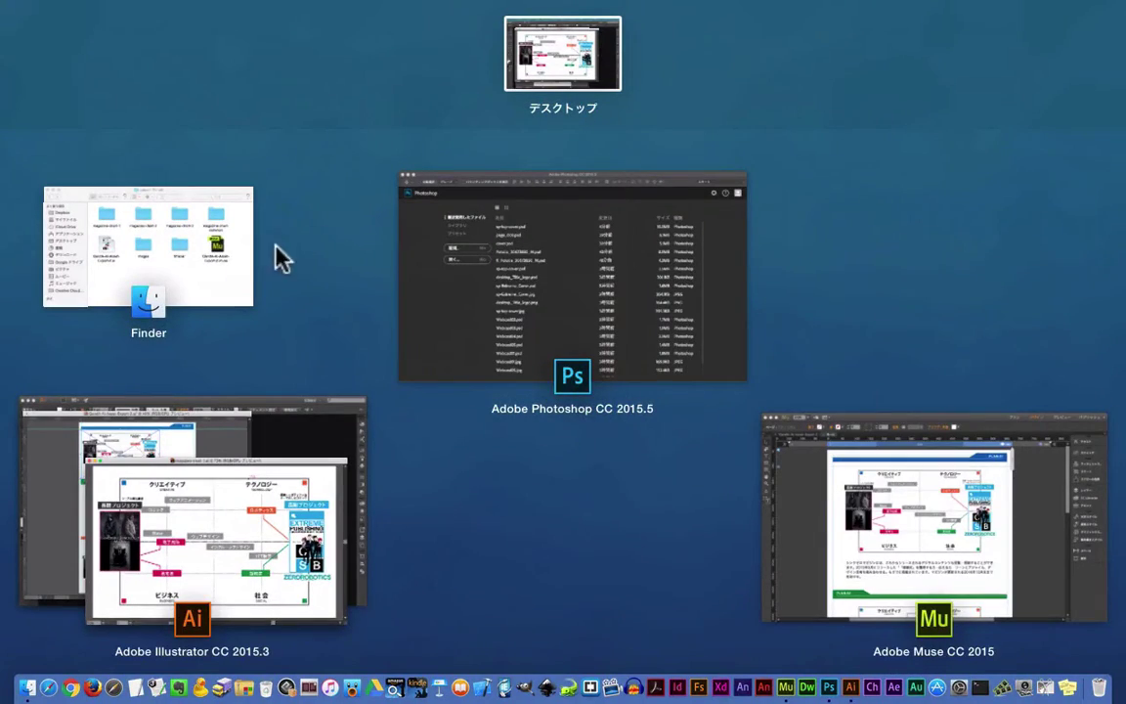
- In Finder, find magazine-chart-1.ai in the magazine-chart-1 folder, then return to Lesson-Finish
left_click(222, 271)
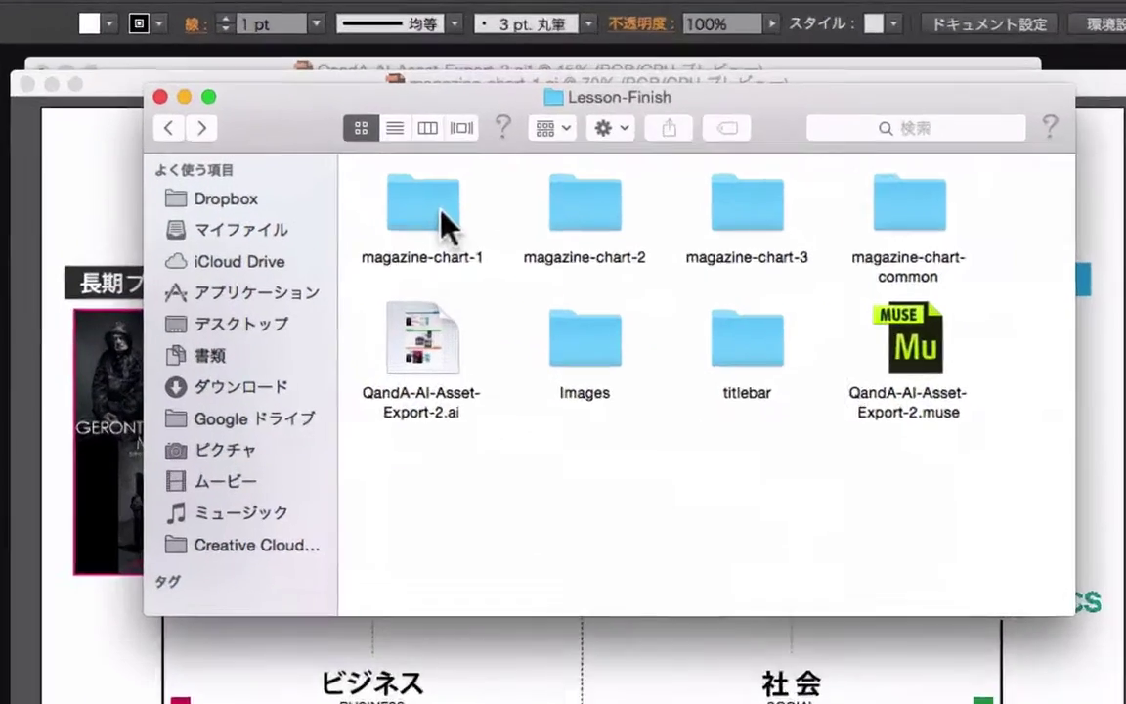
left_click(435, 210)
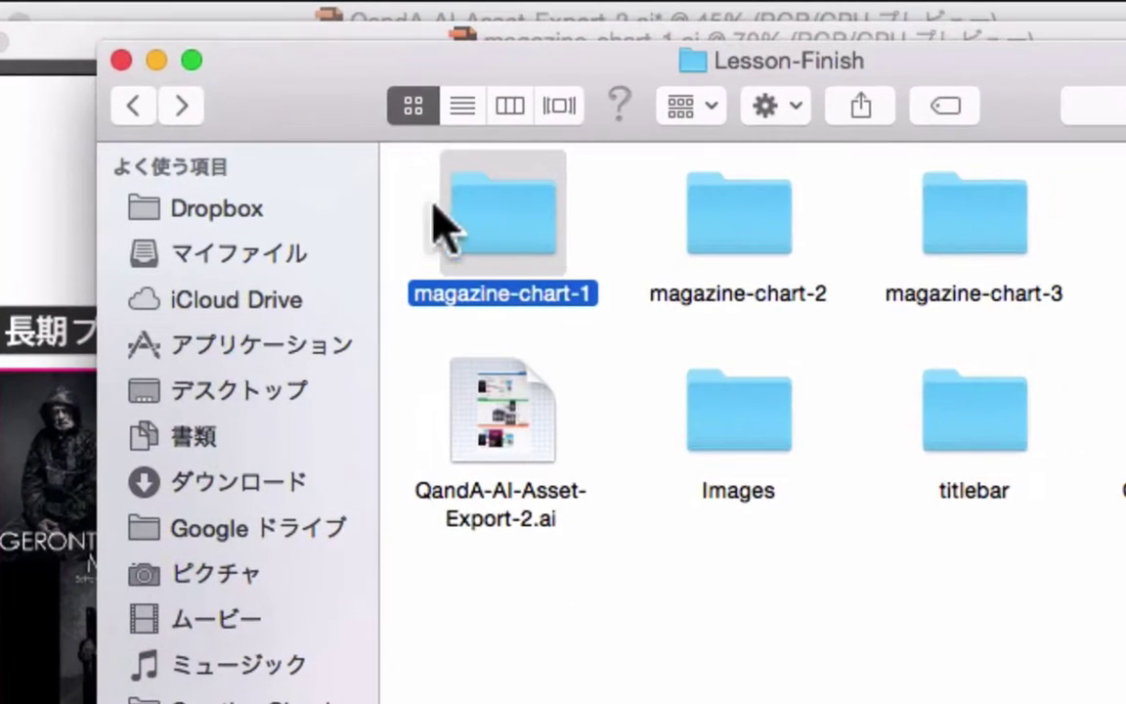
double_click(518, 229)
left_click_drag(515, 51, 853, 348)
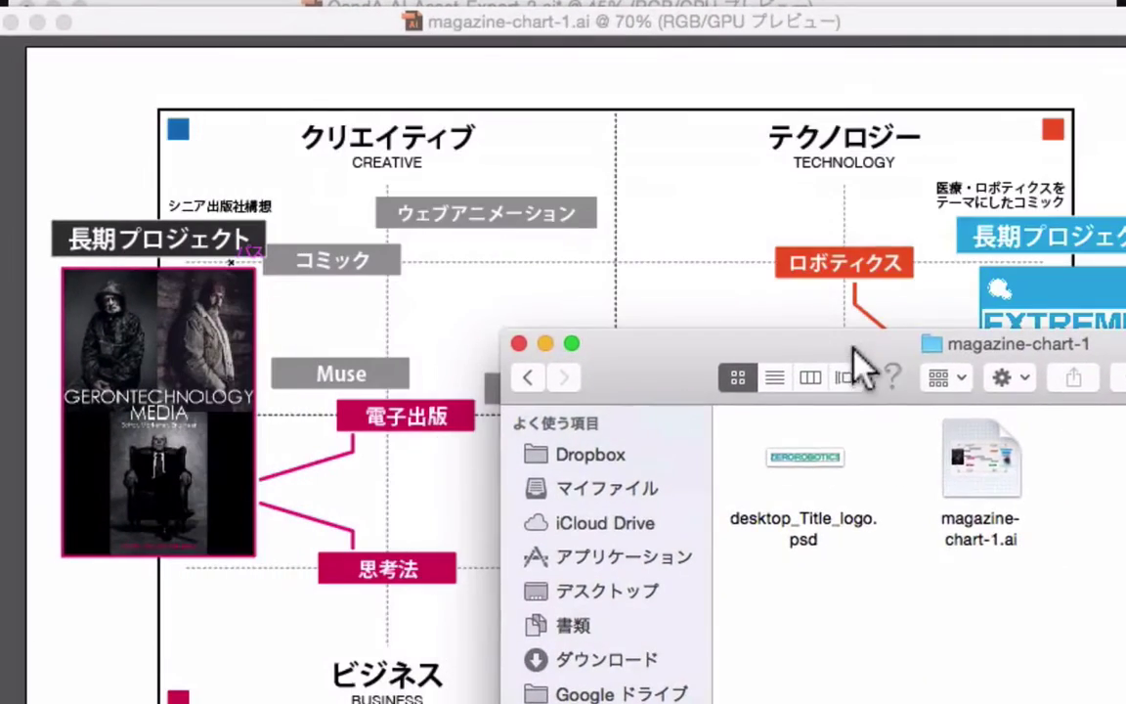
left_click(1000, 464)
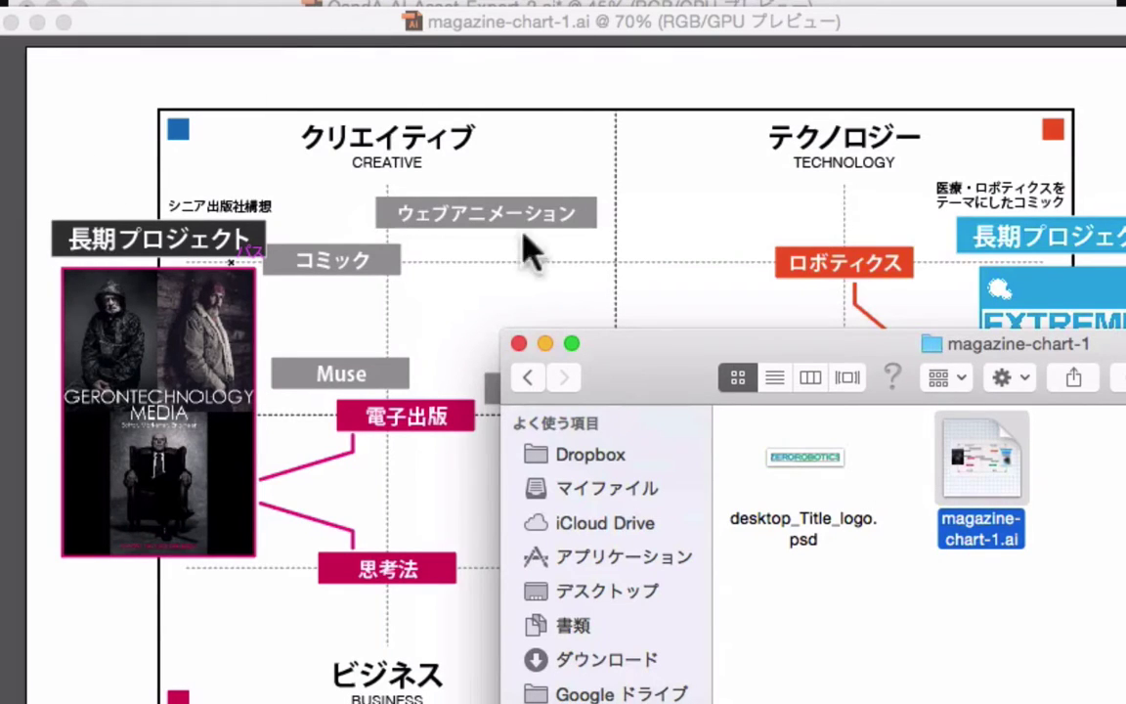
left_click_drag(713, 342, 384, 141)
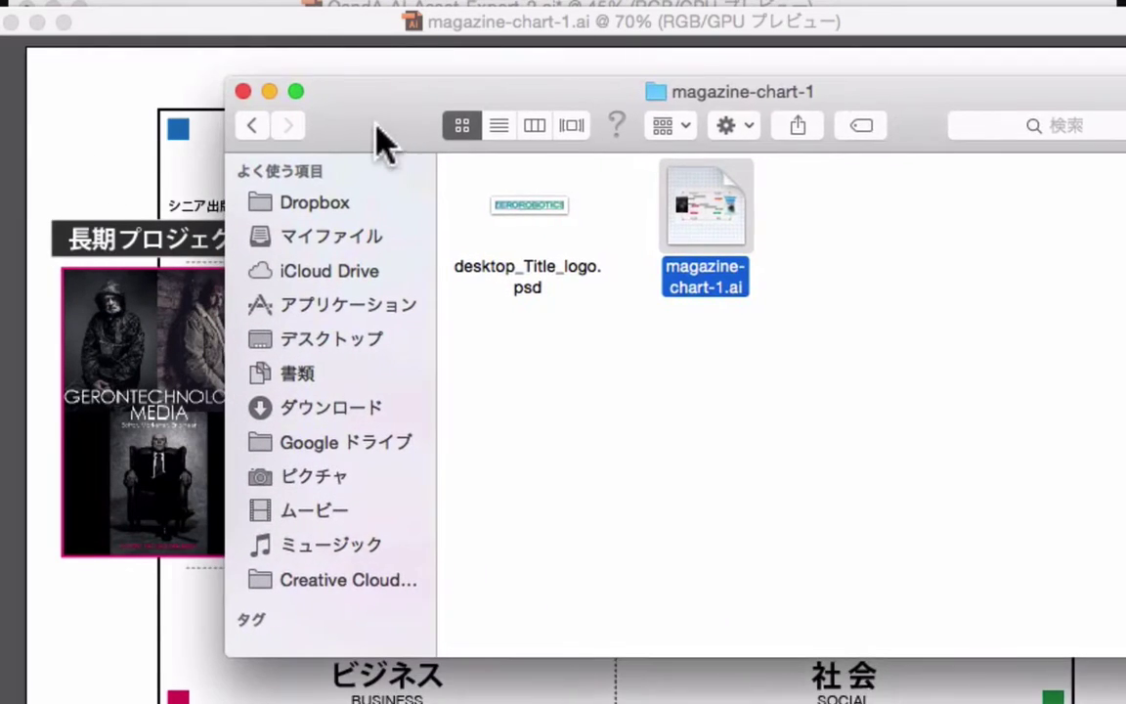
left_click(251, 127)
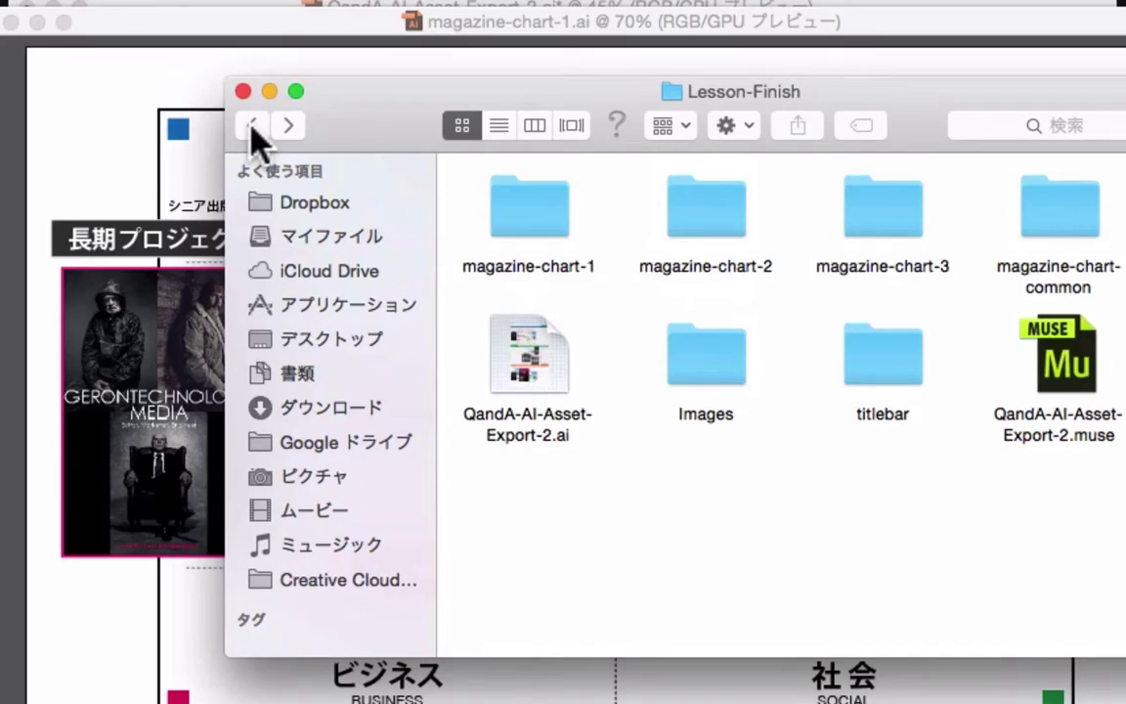
- Select the GERONTECHNOLOGY cover in the chart, then find sp-top-cover.psd in magazine-chart-common
left_click(272, 27)
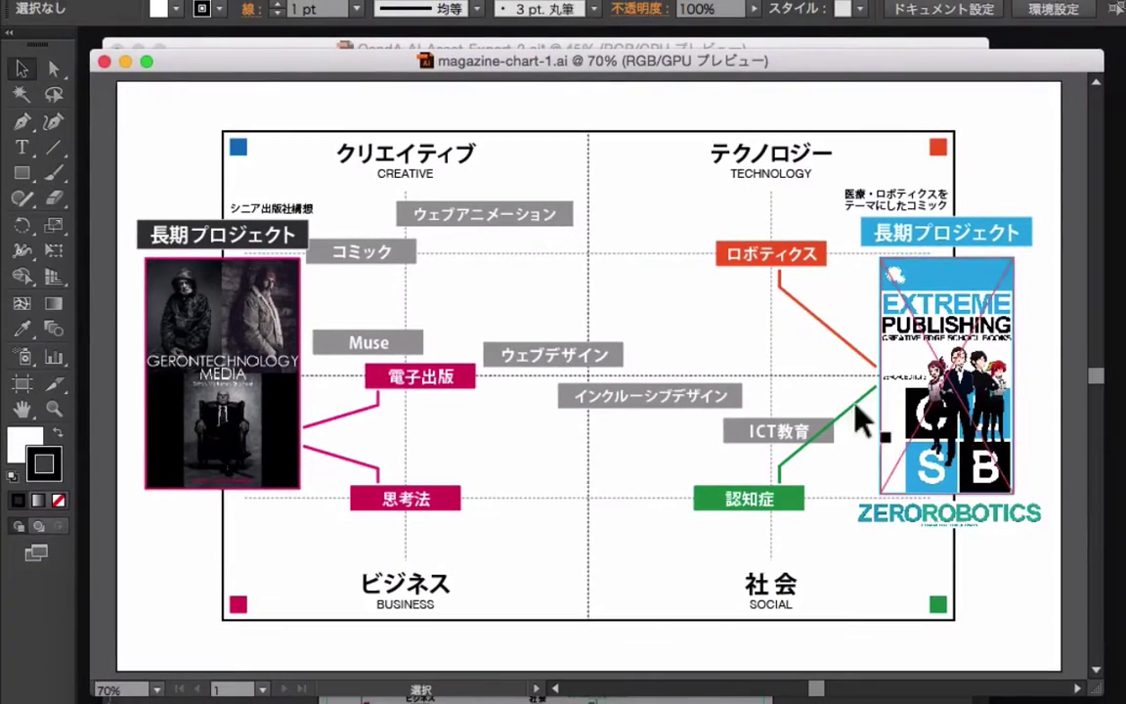
left_click(376, 327)
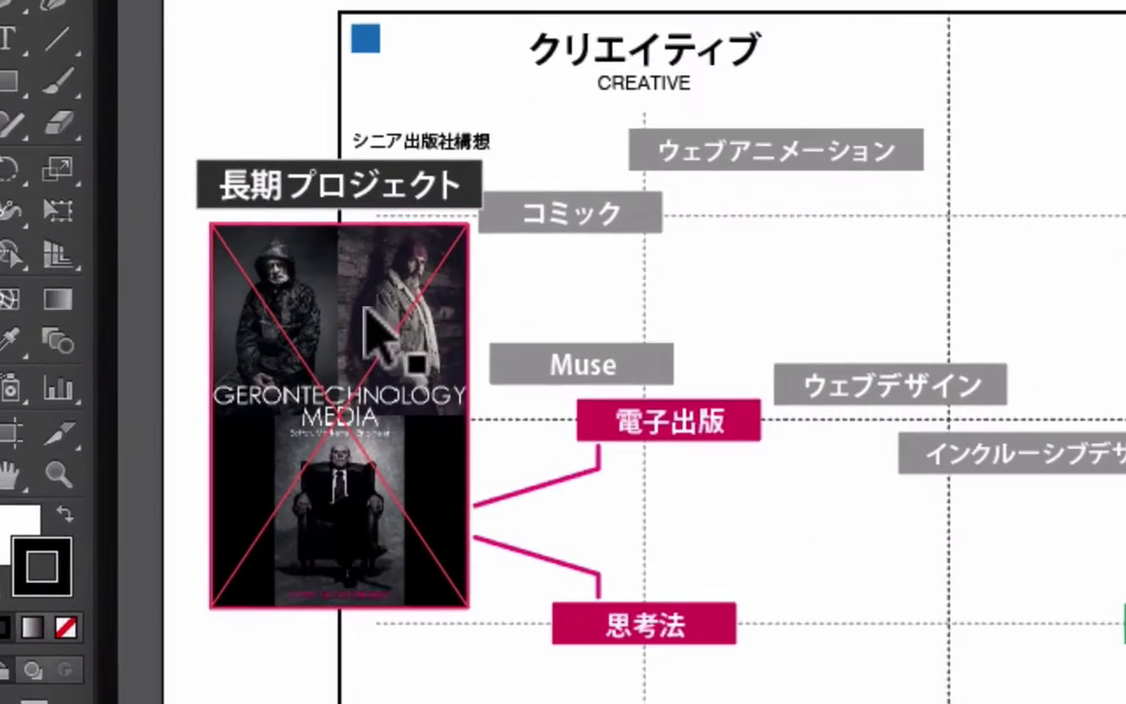
left_click(363, 307)
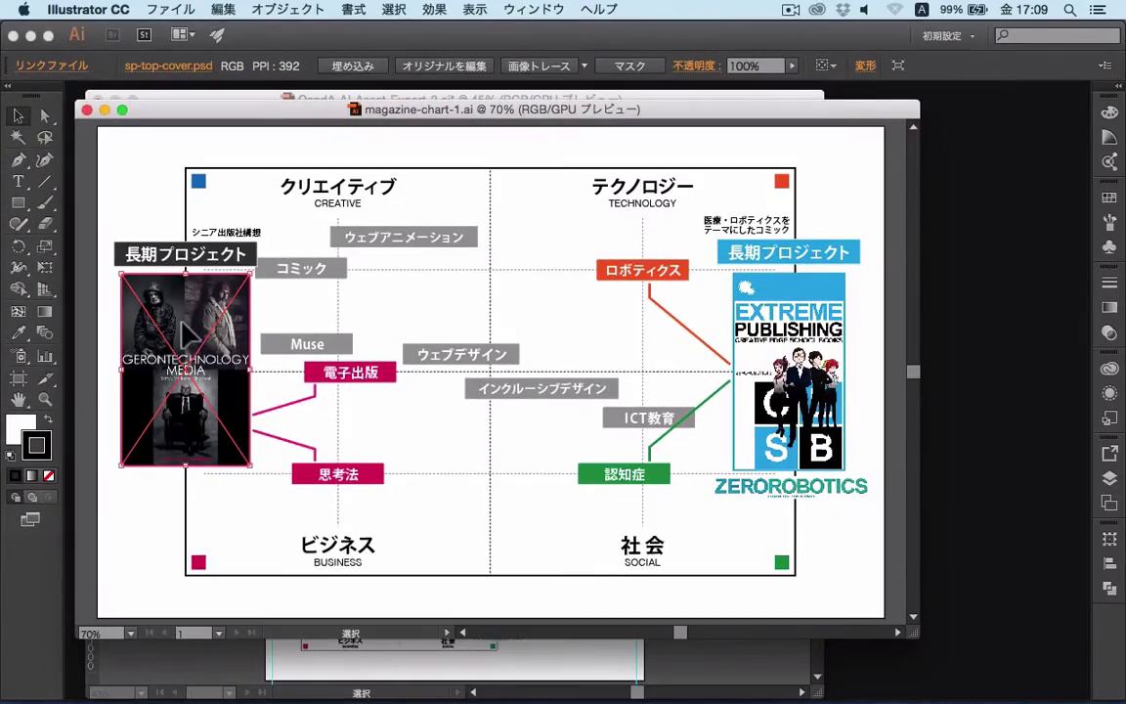
key("ctrl+Up")
left_click(616, 283)
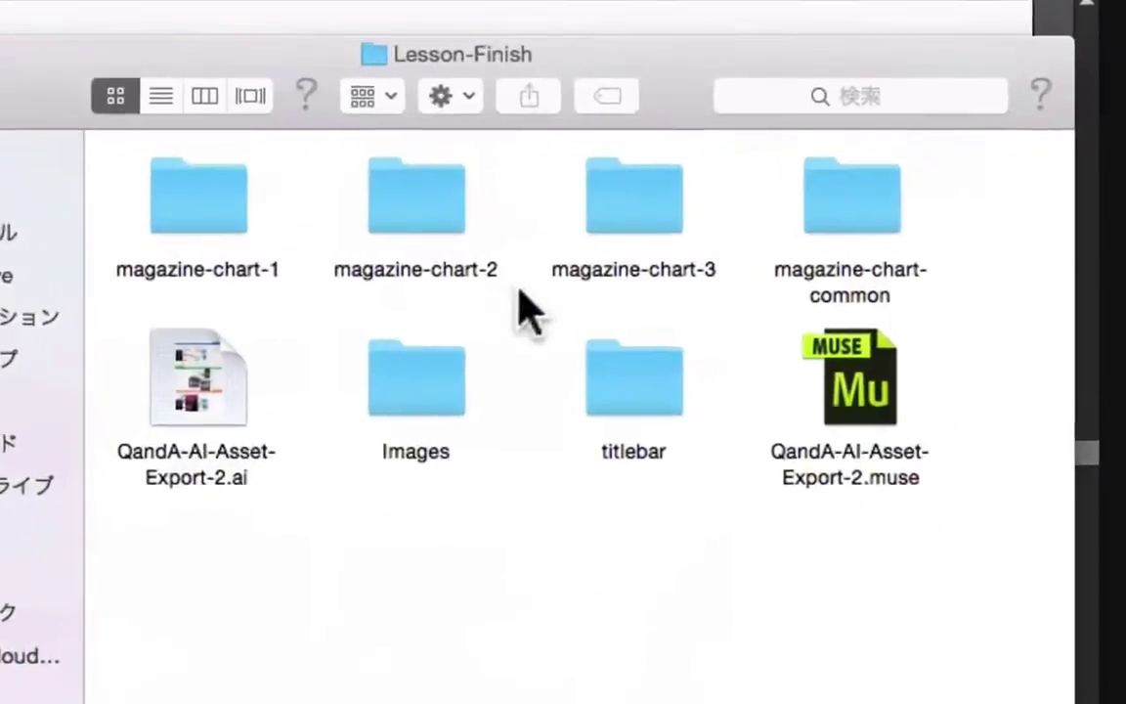
left_click(873, 220)
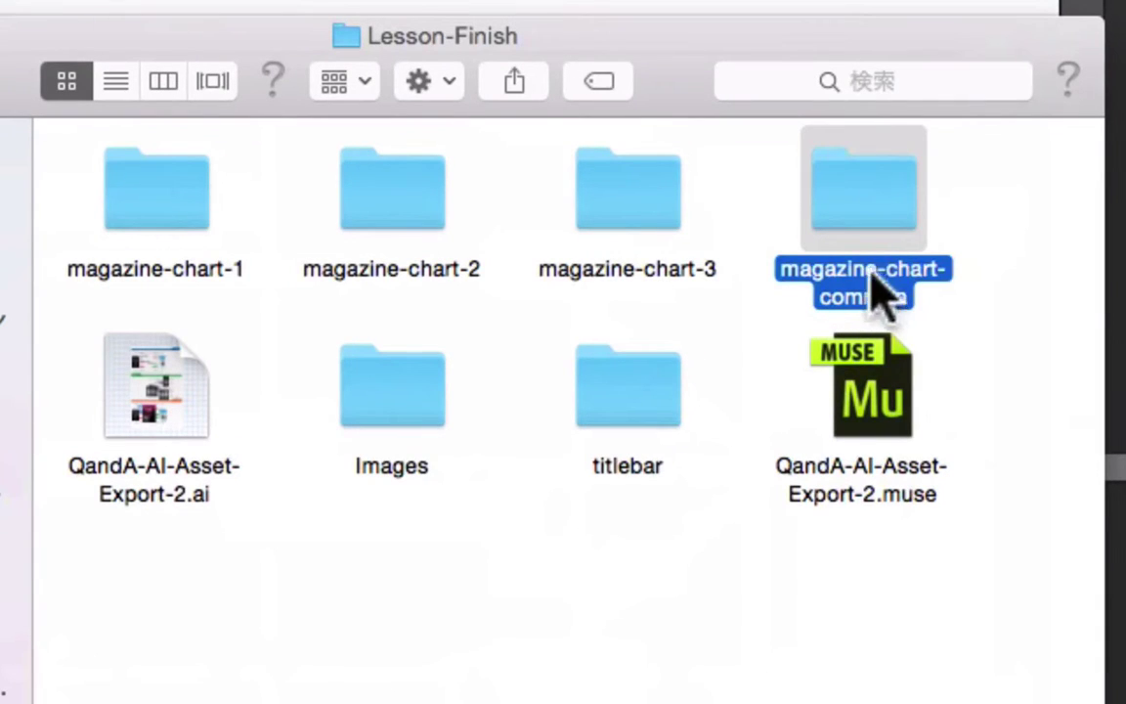
double_click(867, 235)
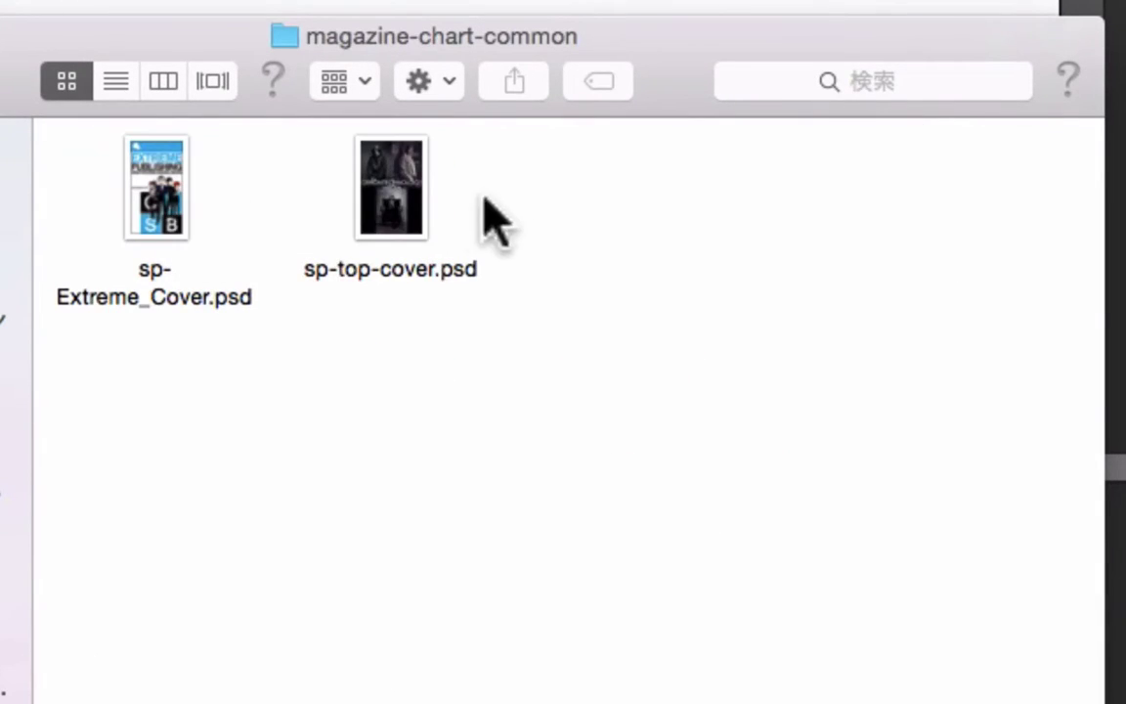
left_click(395, 183)
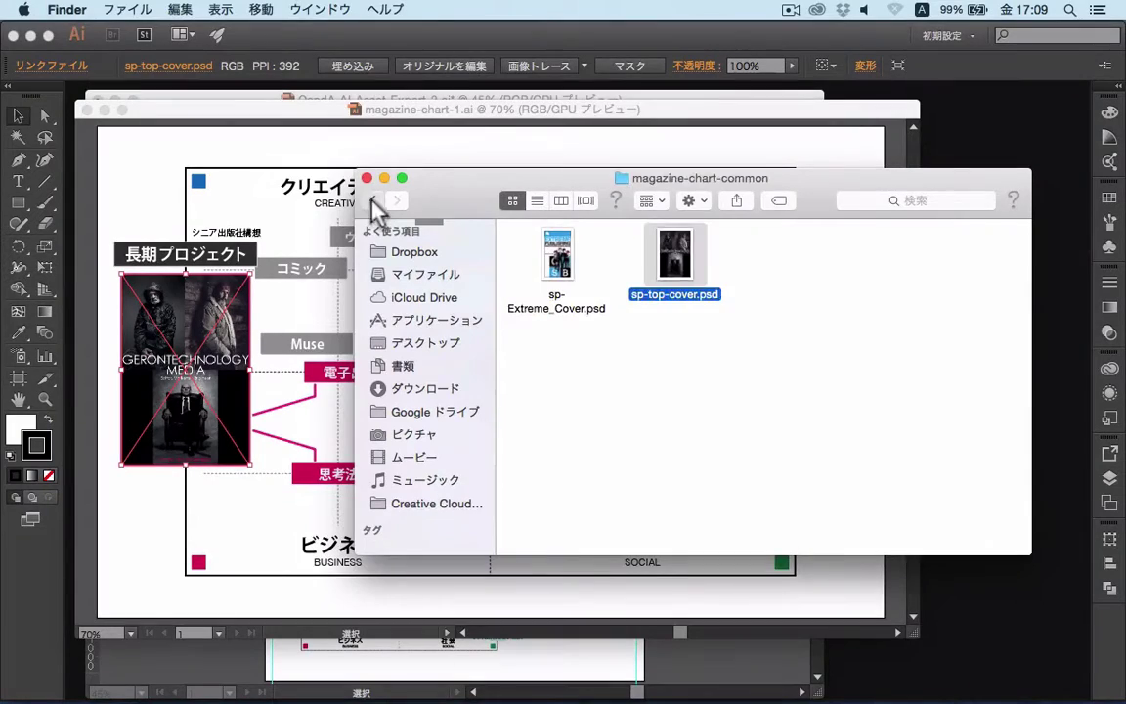
left_click(372, 202)
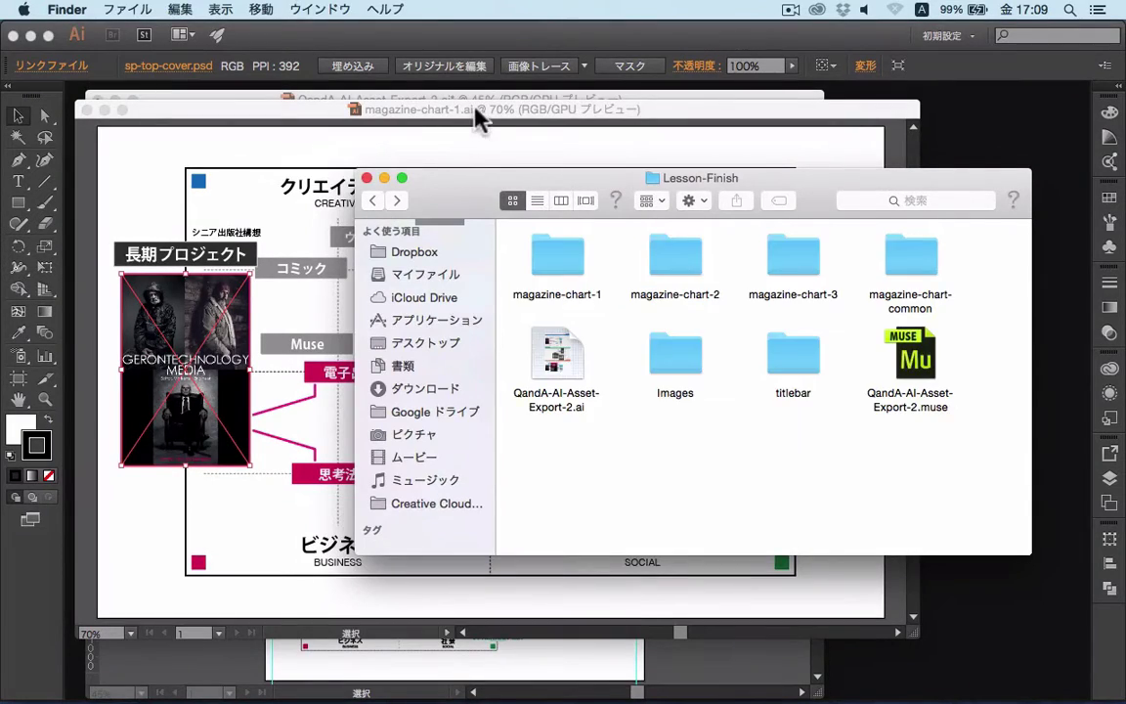
- Open the linked sp-top-cover.psd in Photoshop and dismiss the version information dialog
left_click(476, 111)
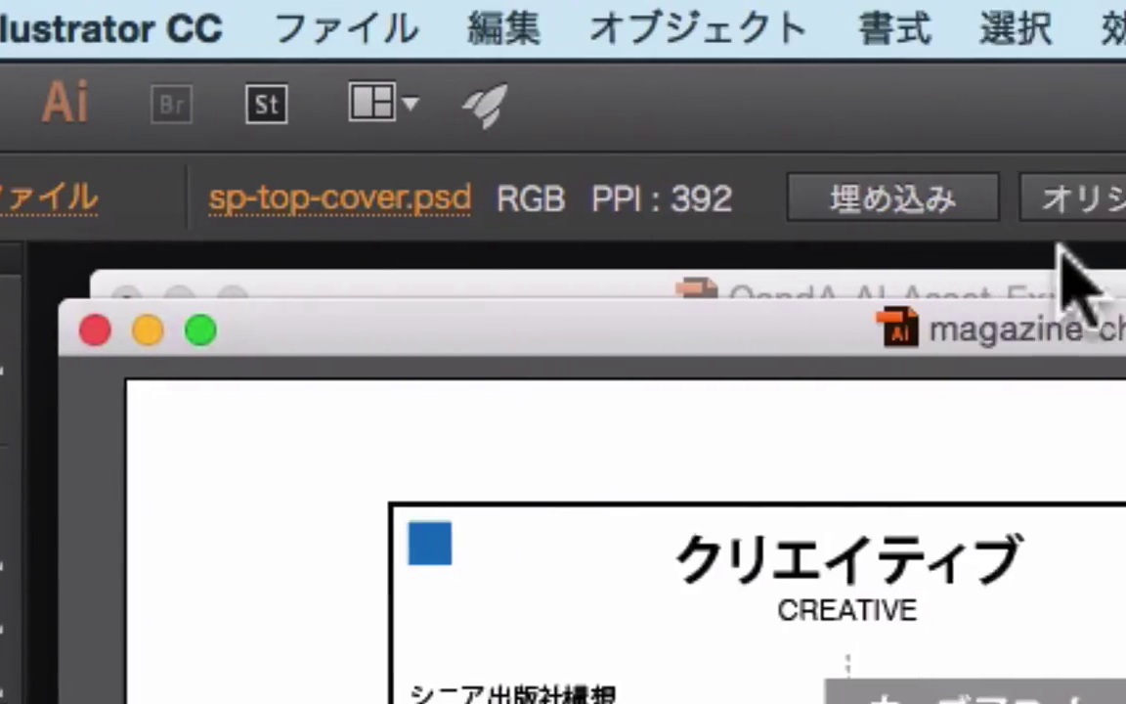
left_click(1104, 200)
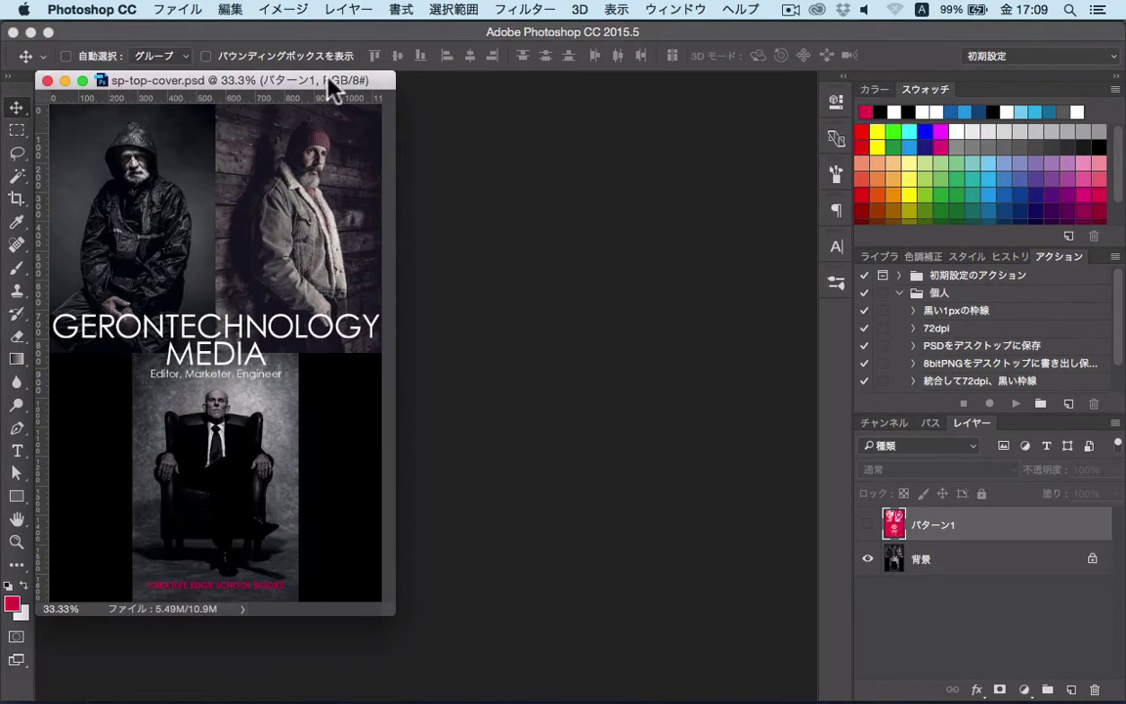
left_click_drag(326, 86, 485, 116)
left_click(92, 10)
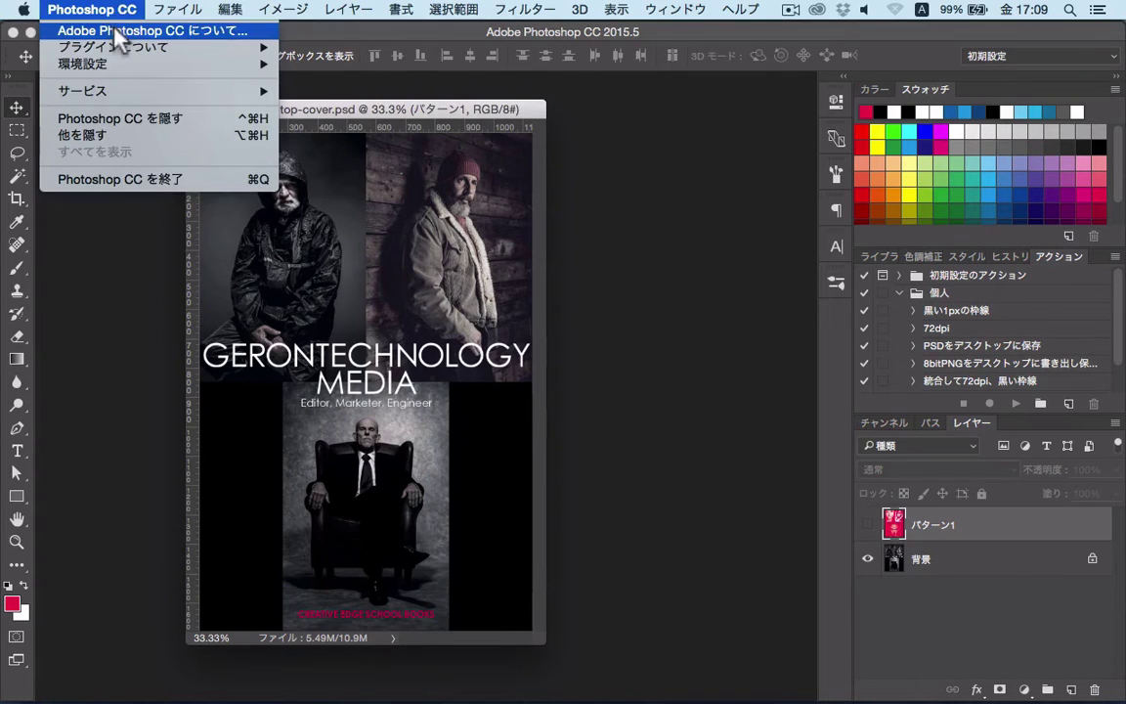
left_click(117, 30)
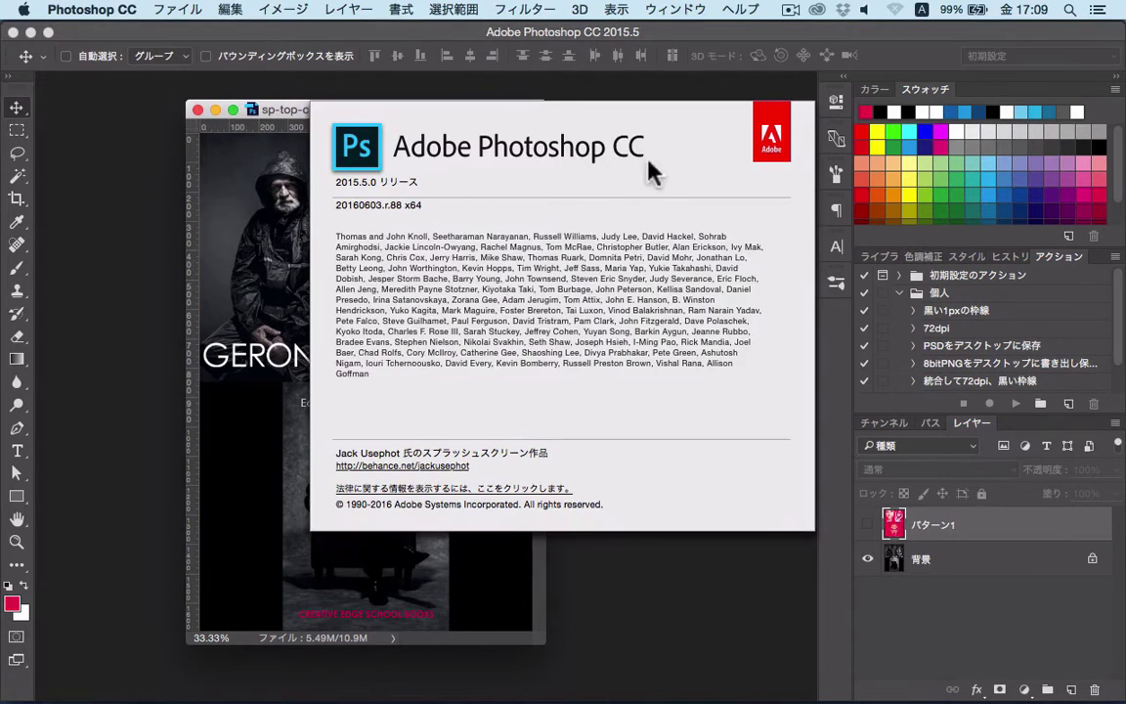
left_click(496, 188)
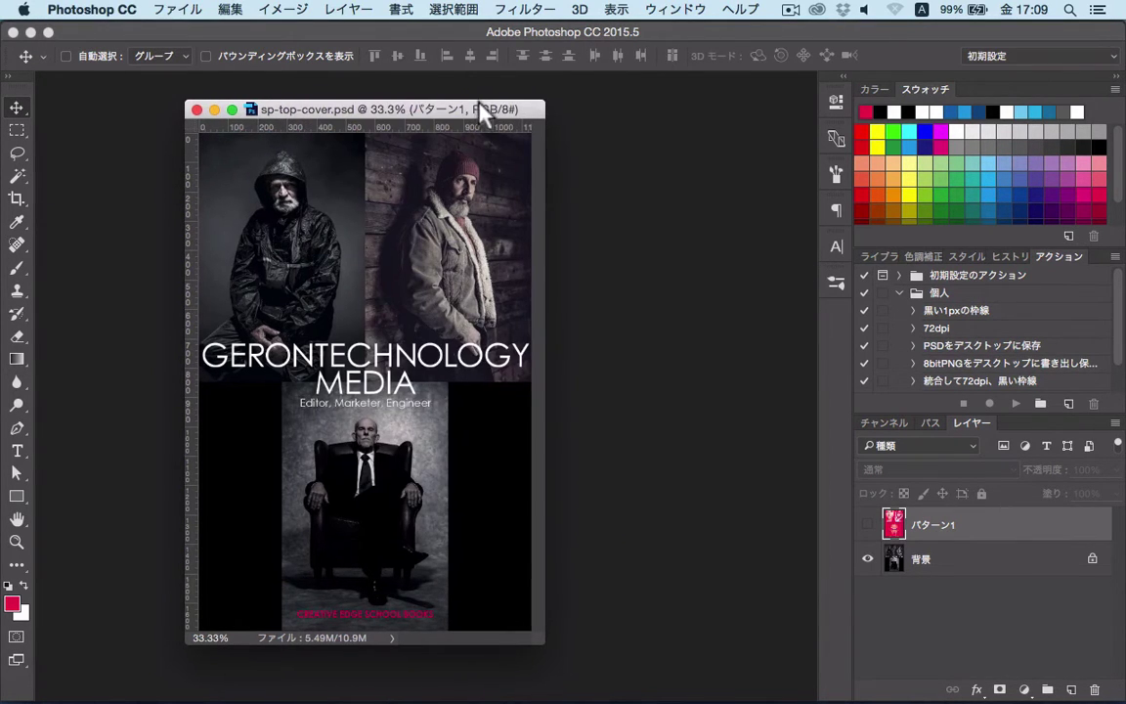
left_click_drag(477, 106, 437, 95)
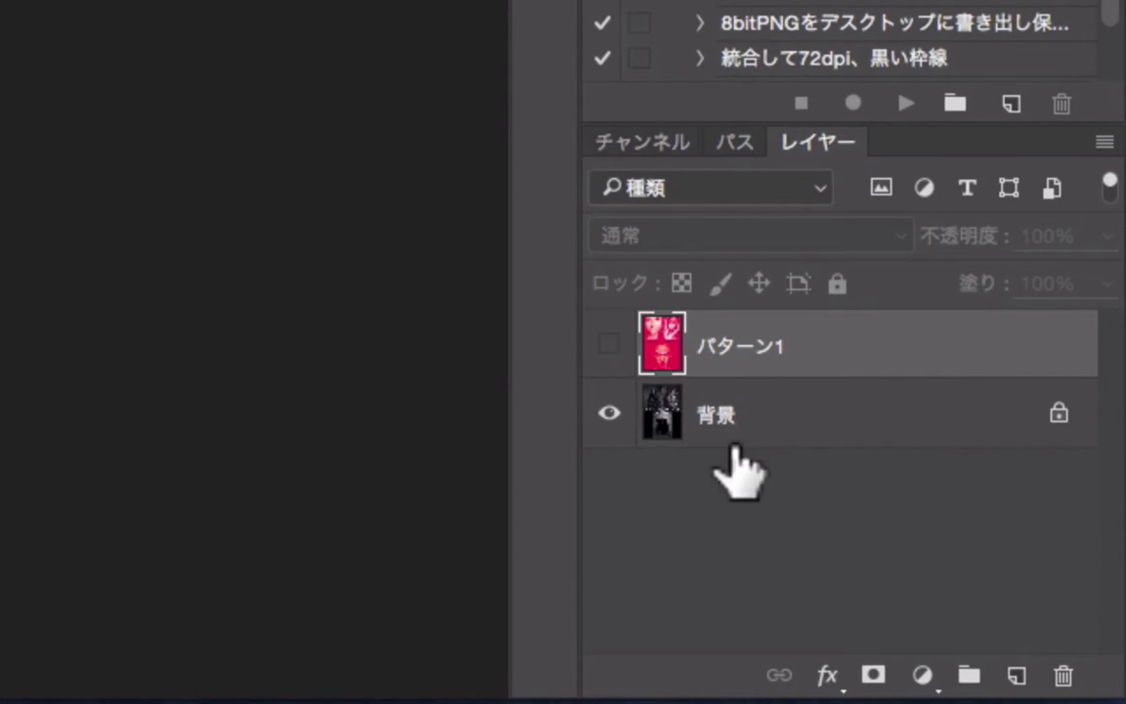
- Turn on the pink パターン1 layer, then save and close sp-top-cover.psd
left_click(608, 344)
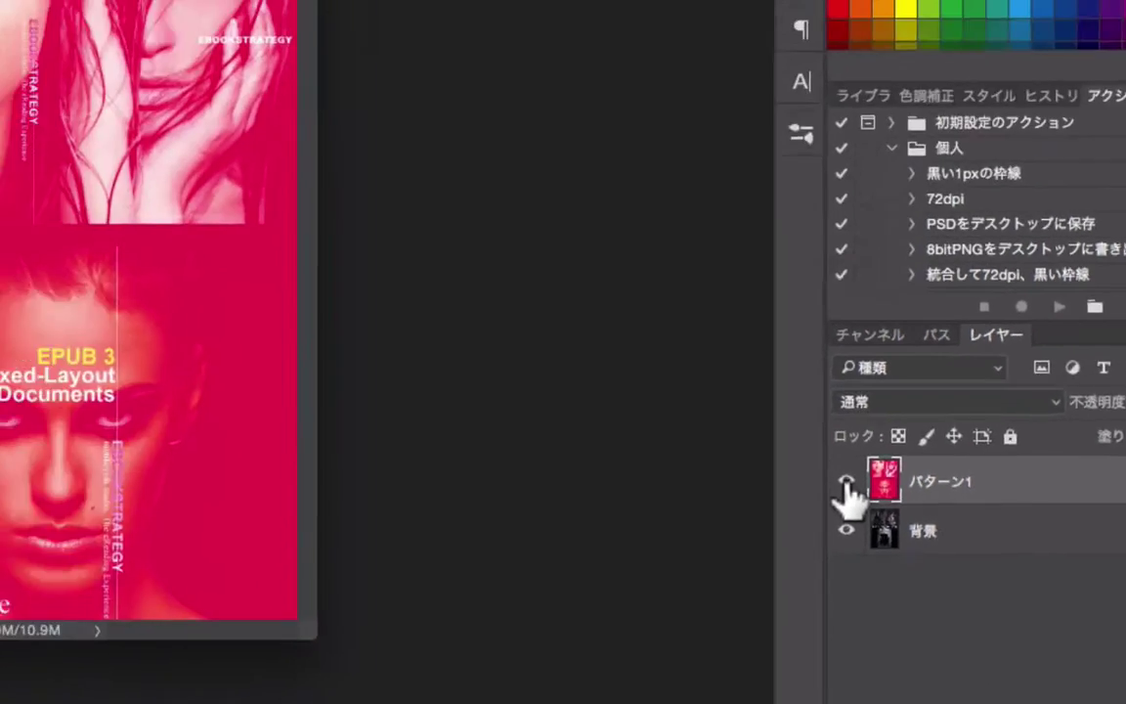
left_click(946, 539)
left_click(946, 539)
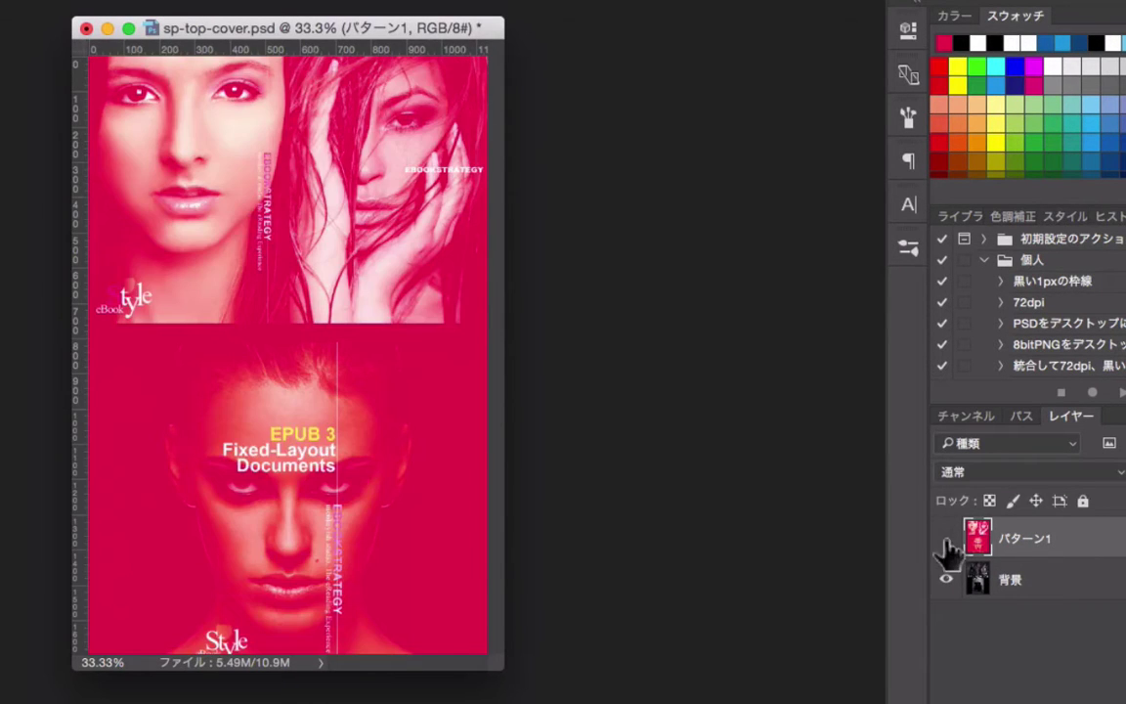
left_click(946, 540)
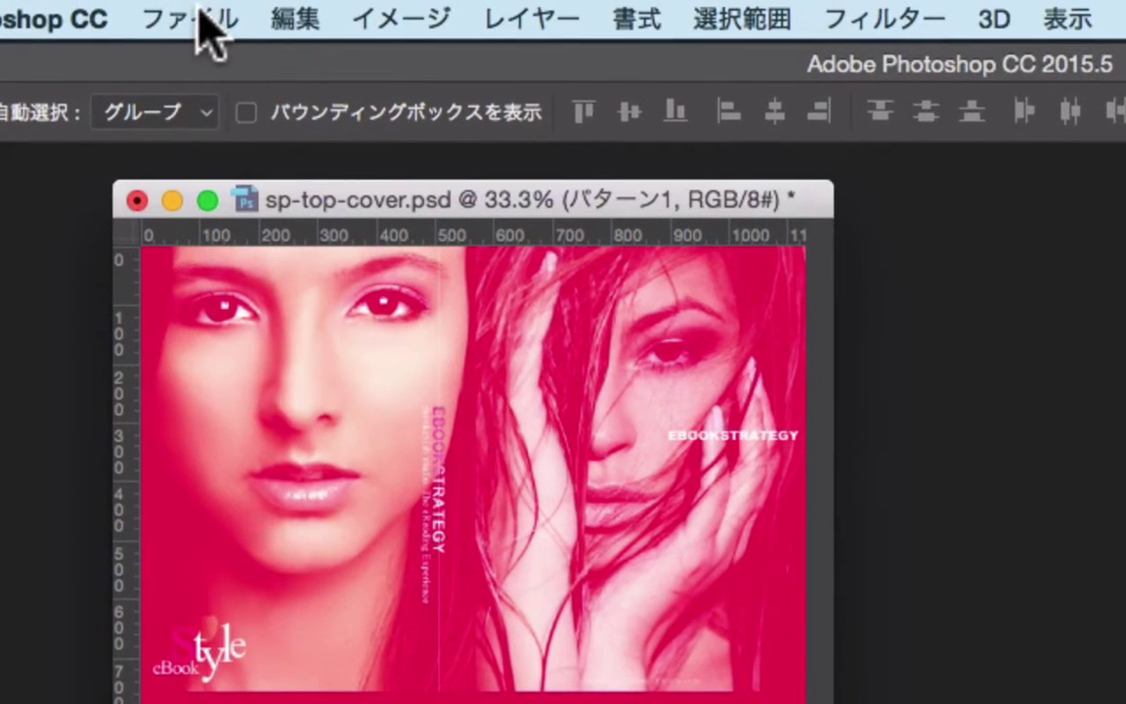
left_click(195, 20)
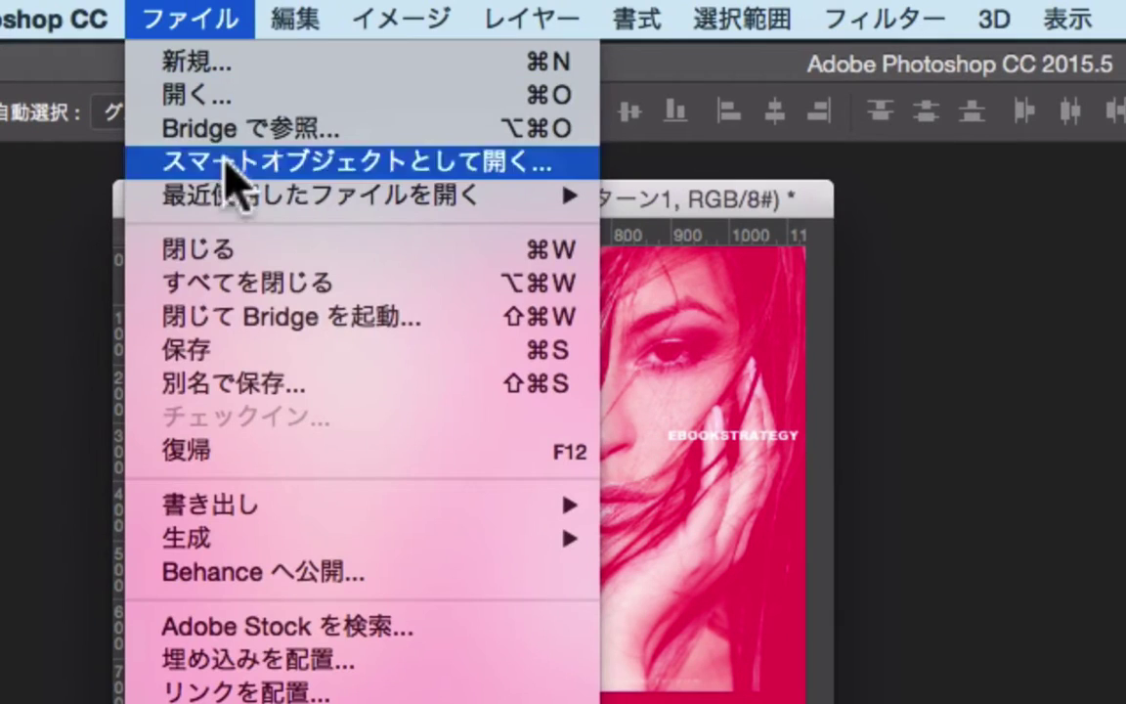
left_click(369, 361)
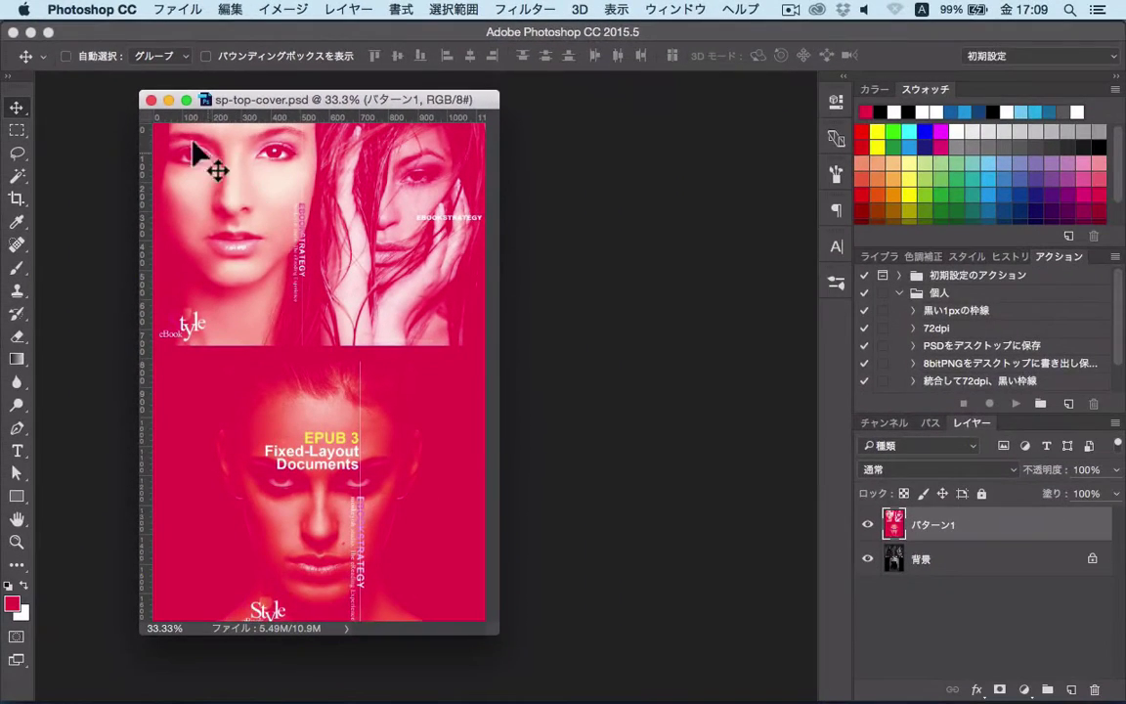
left_click(150, 99)
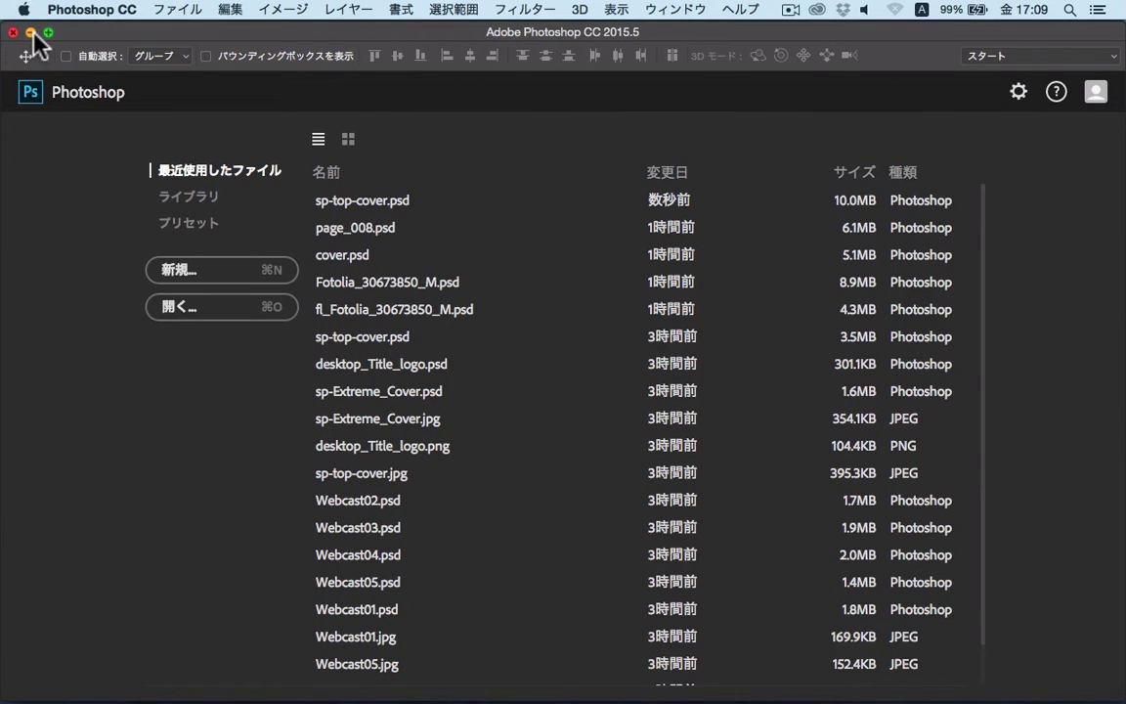
- Return to Illustrator, accept the modified-link update, and nudge the poster group down and back
key("ctrl+Up")
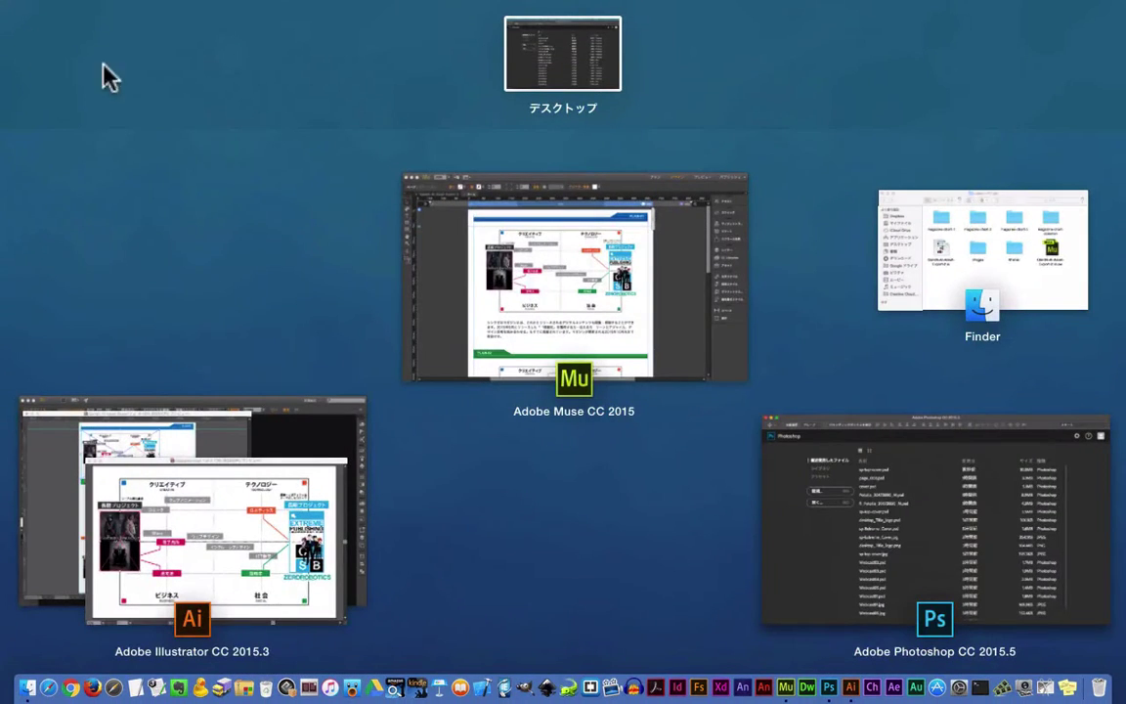
left_click(264, 432)
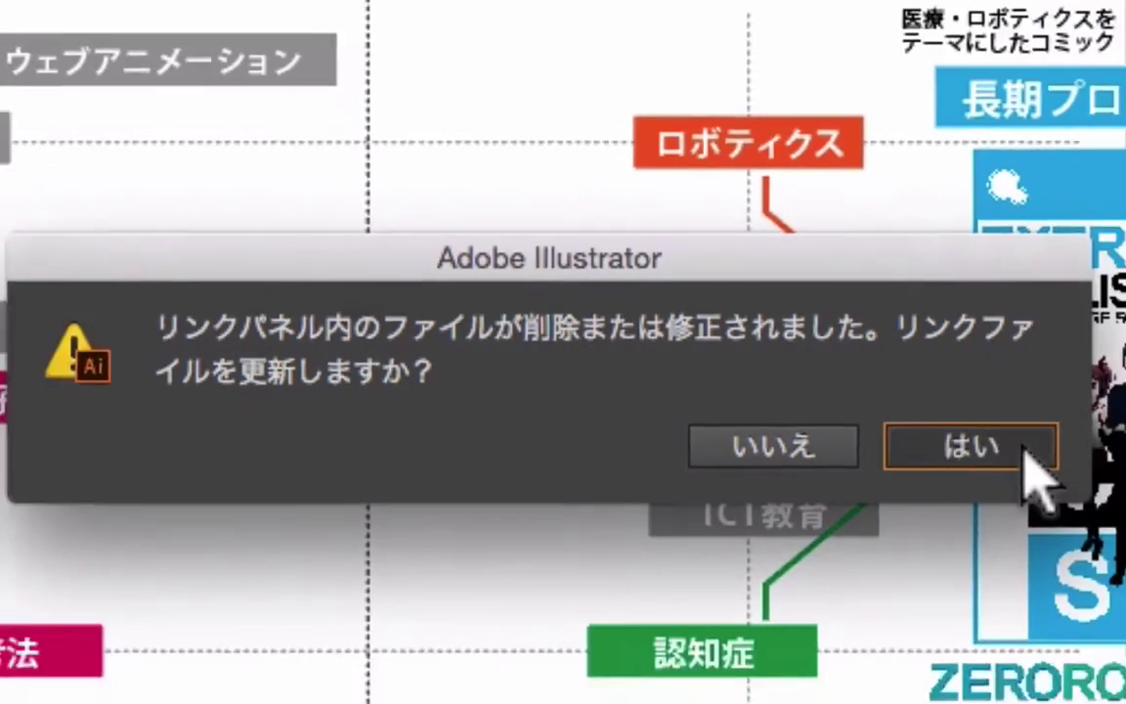
left_click(1075, 469)
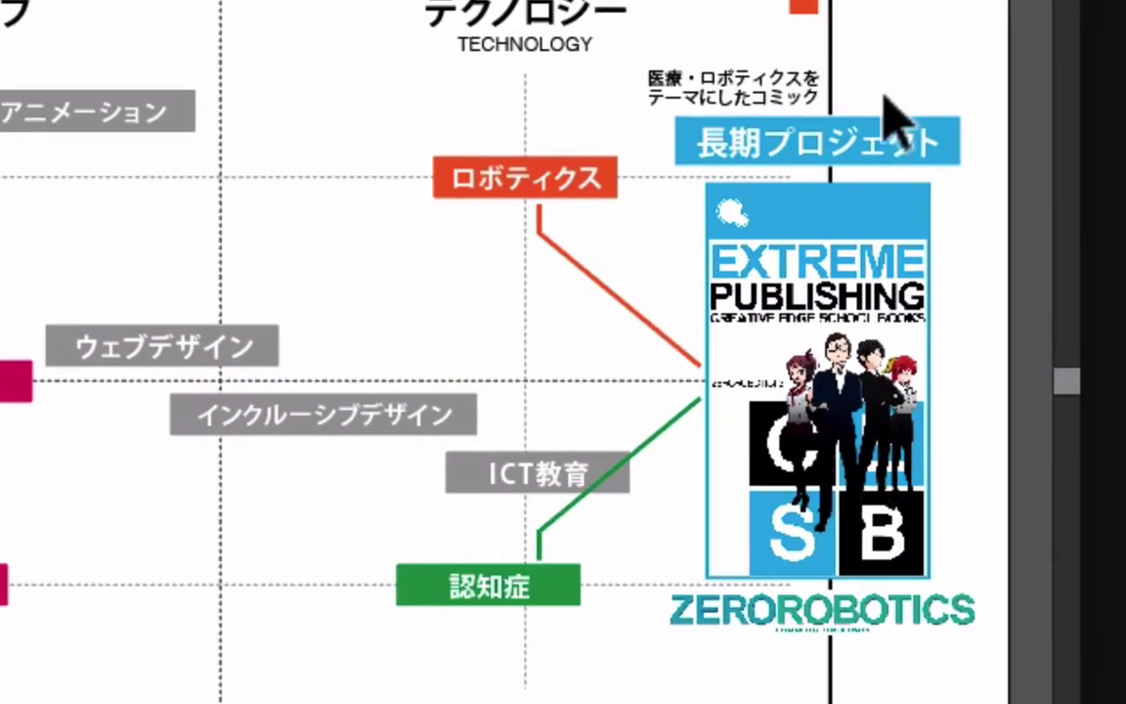
left_click_drag(865, 83, 928, 675)
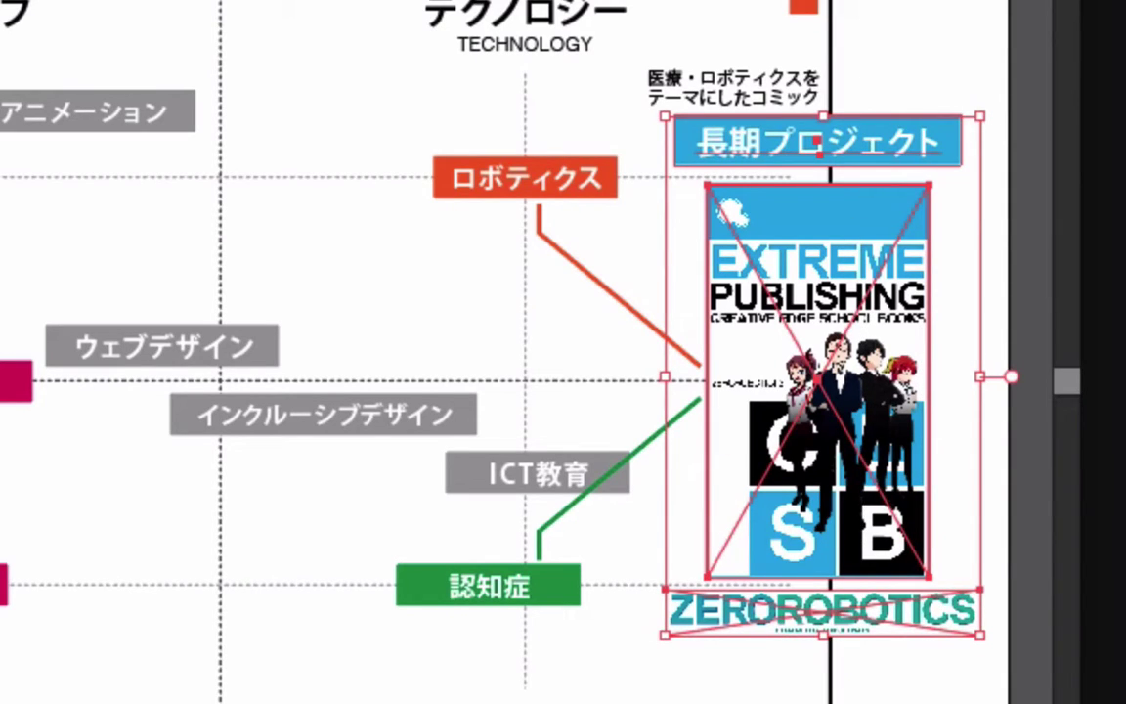
key("shift+Down")
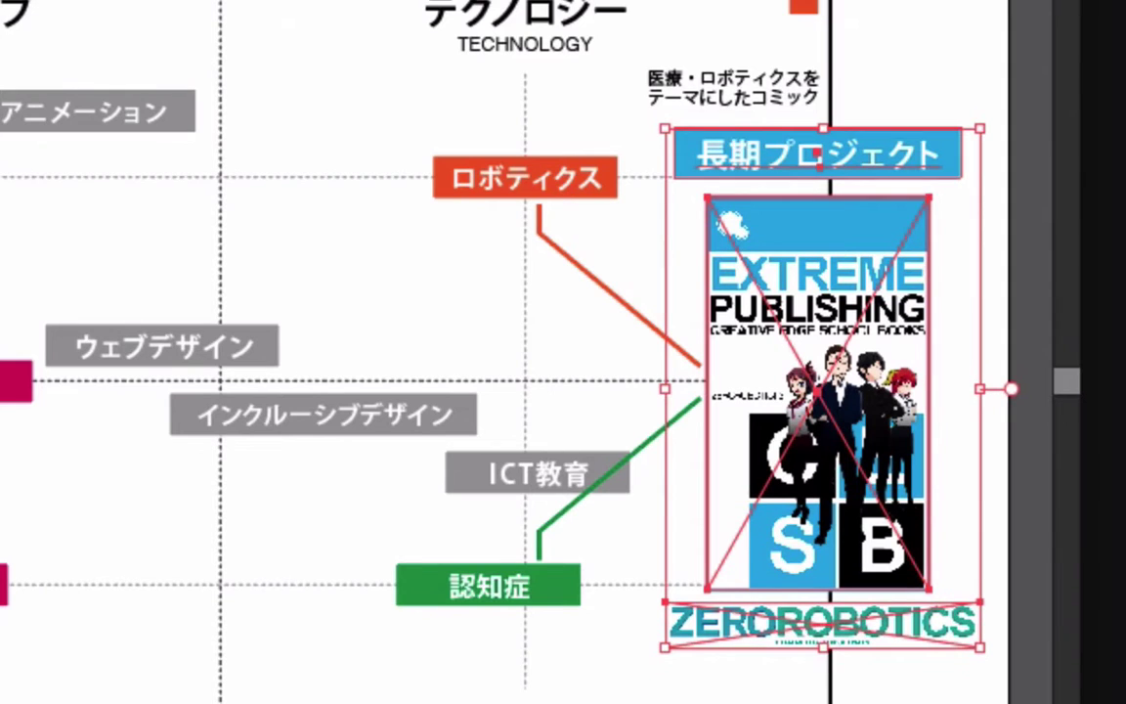
key("shift+Up")
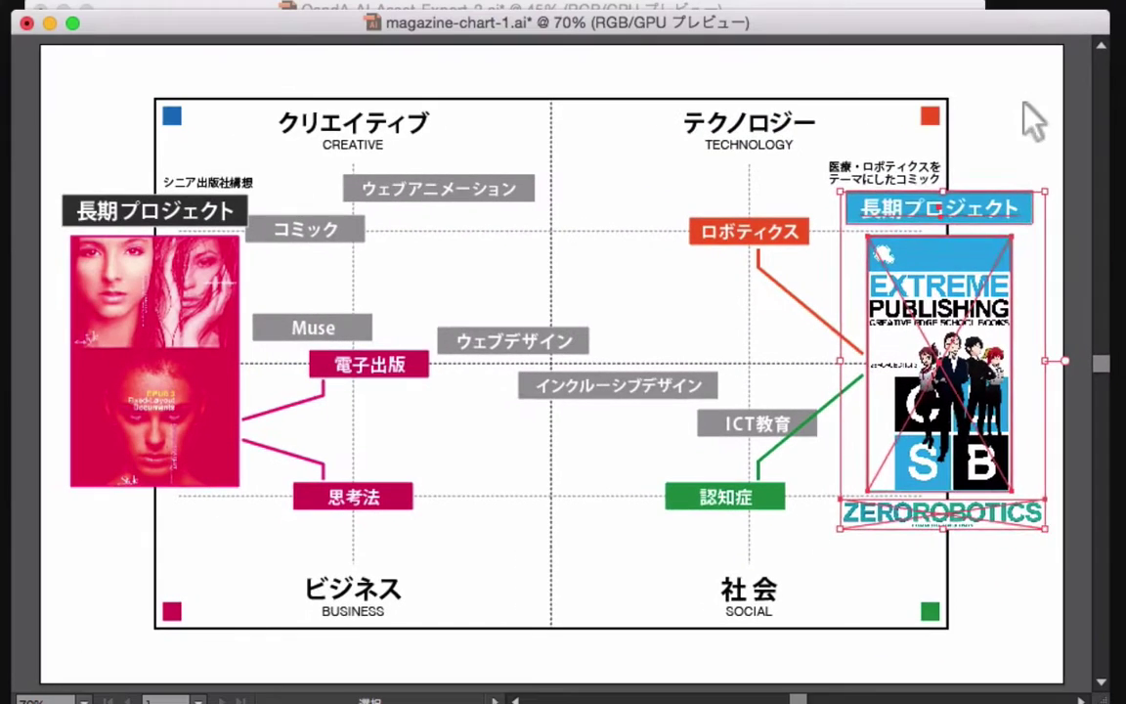
- Save magazine-chart-1.ai, accepting the linked-file update
left_click(595, 116)
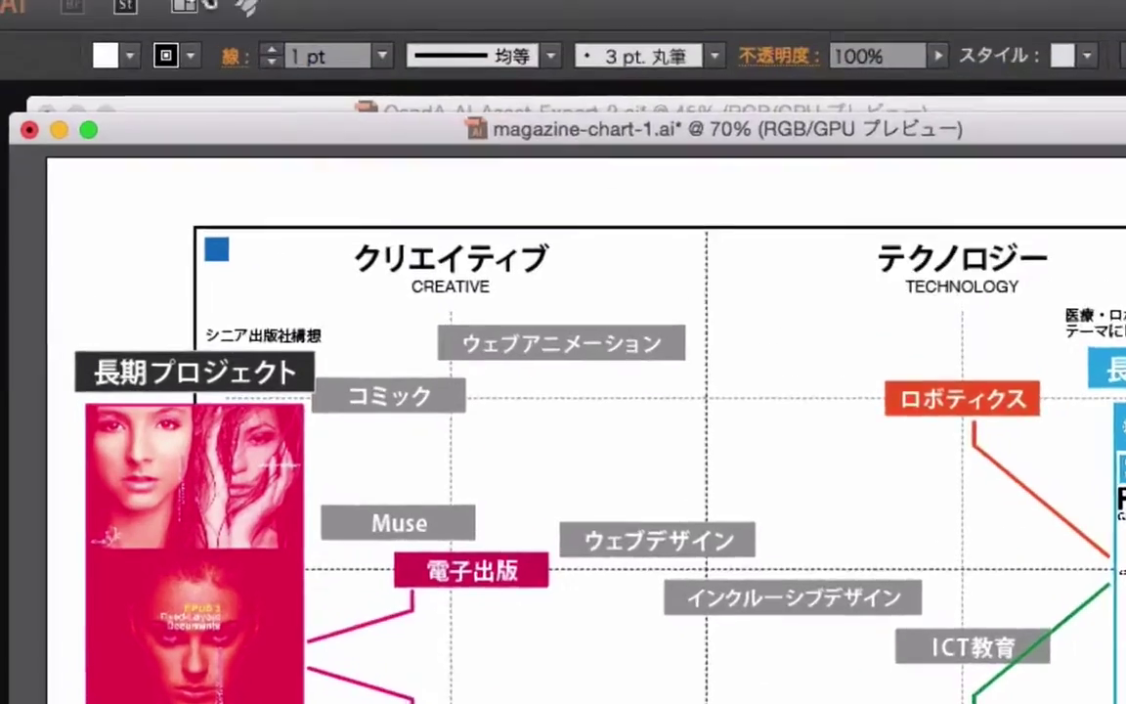
left_click(210, 17)
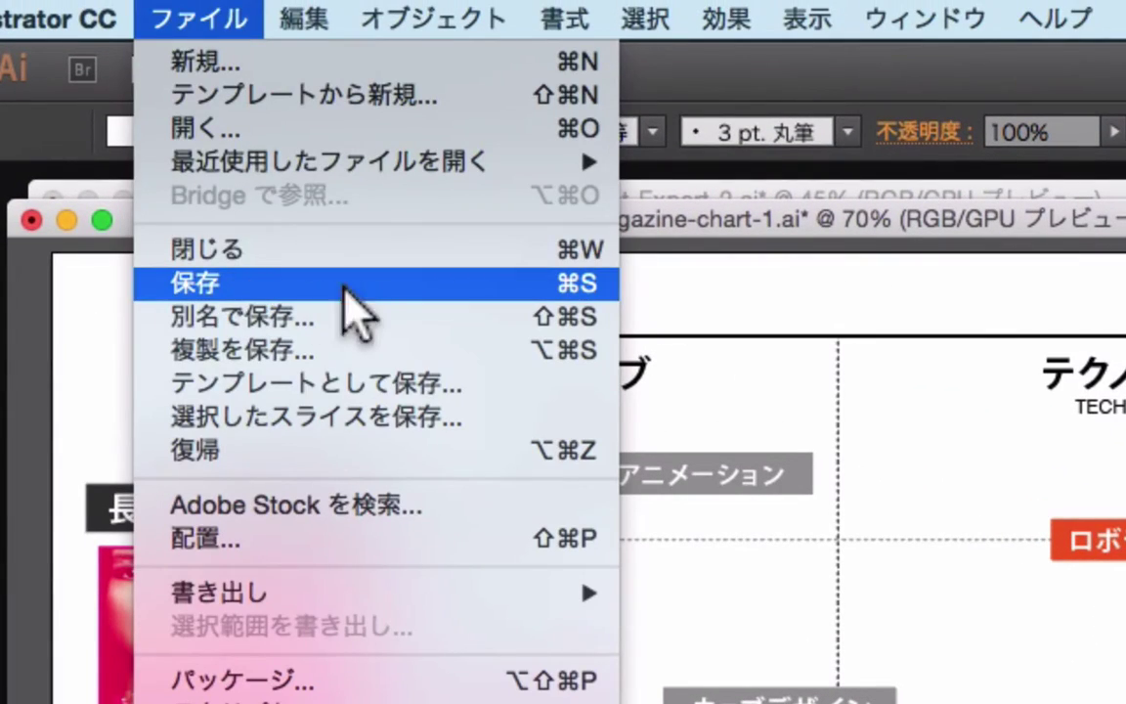
left_click(337, 288)
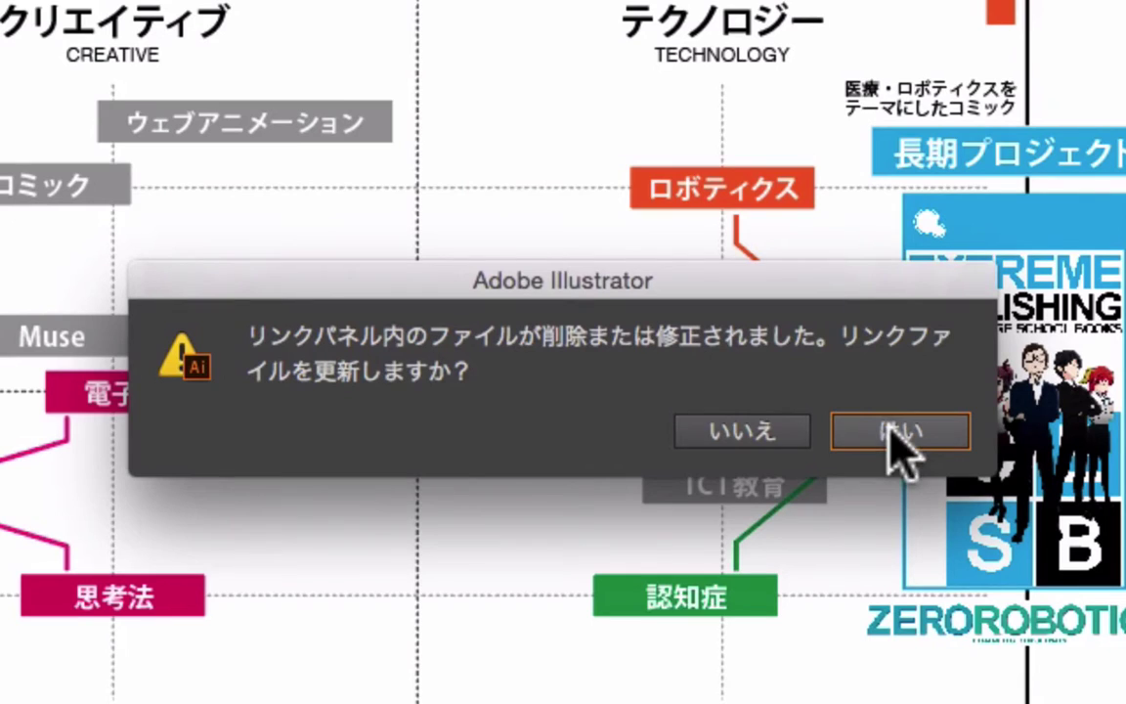
left_click(897, 432)
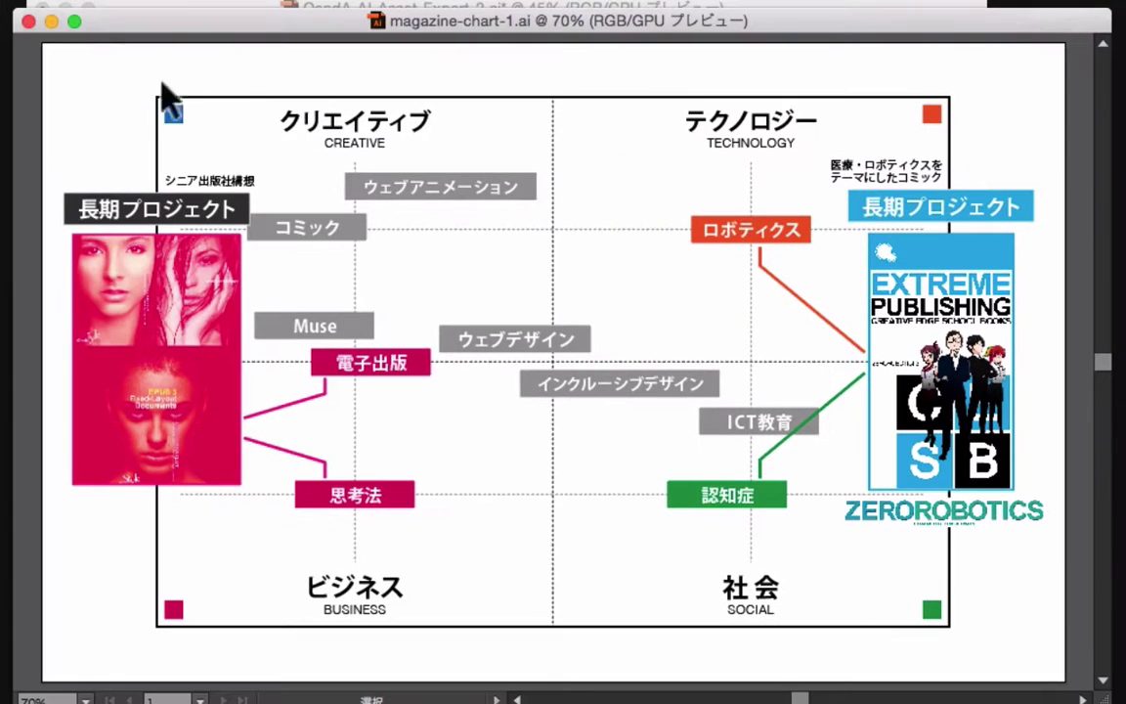
- Close magazine-chart-1.ai and select the plan-1 asset in the exportable assets list
left_click(28, 20)
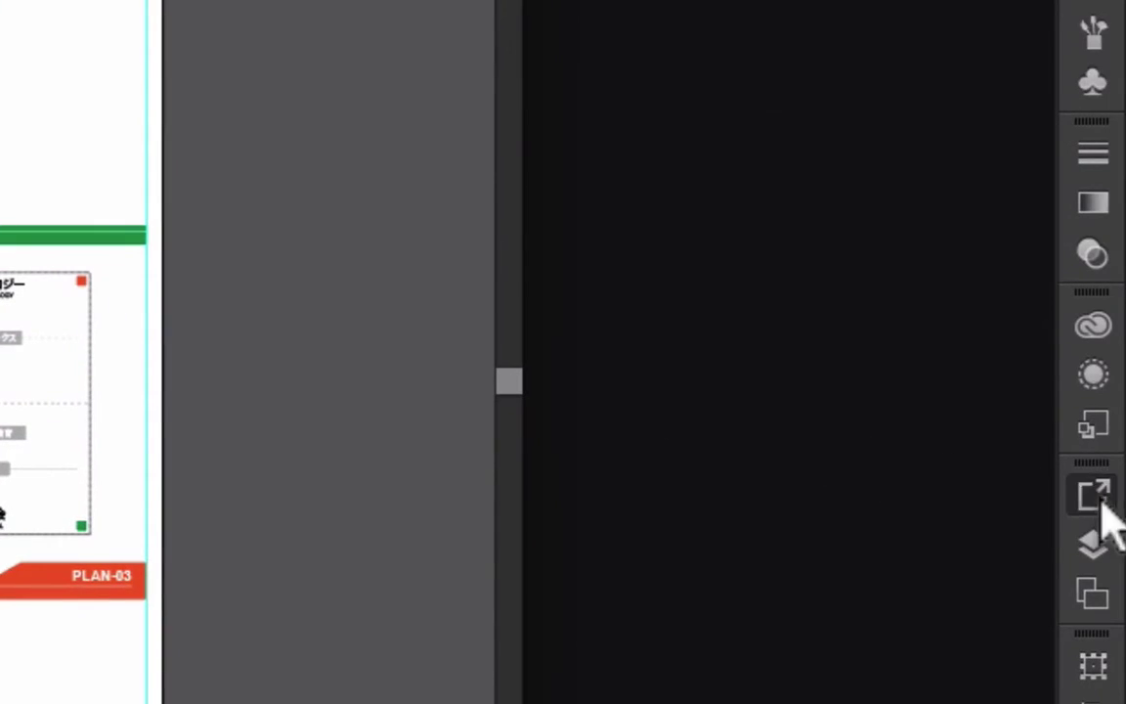
left_click(1094, 497)
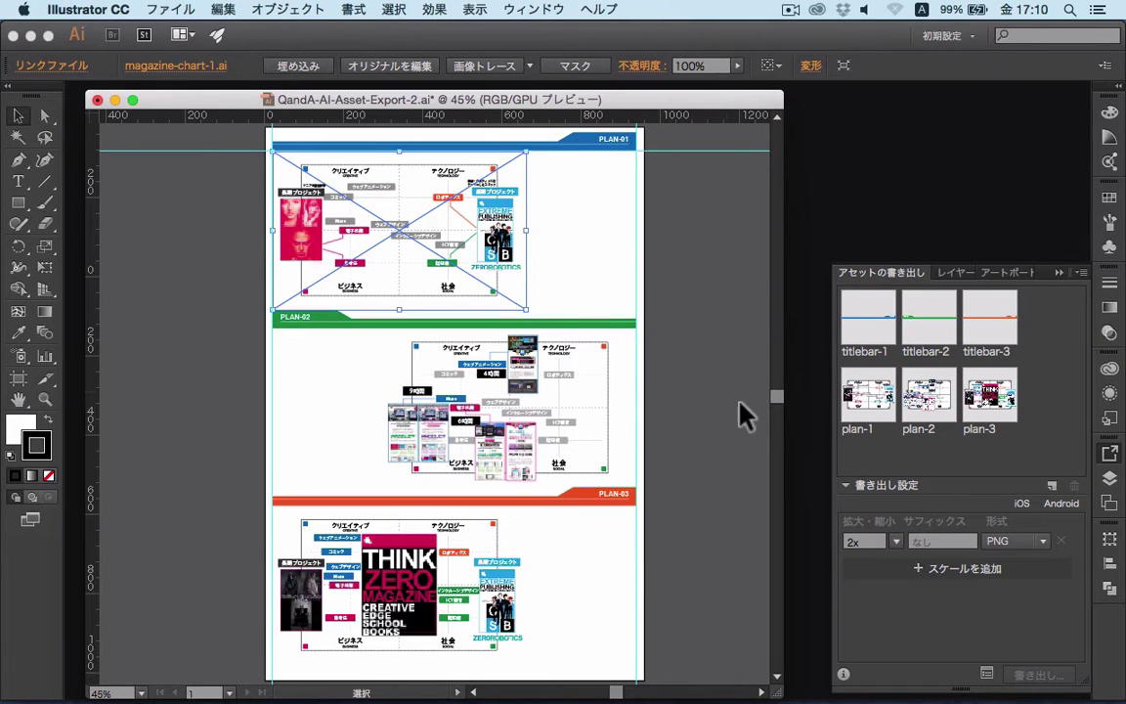
left_click(508, 582, "shift")
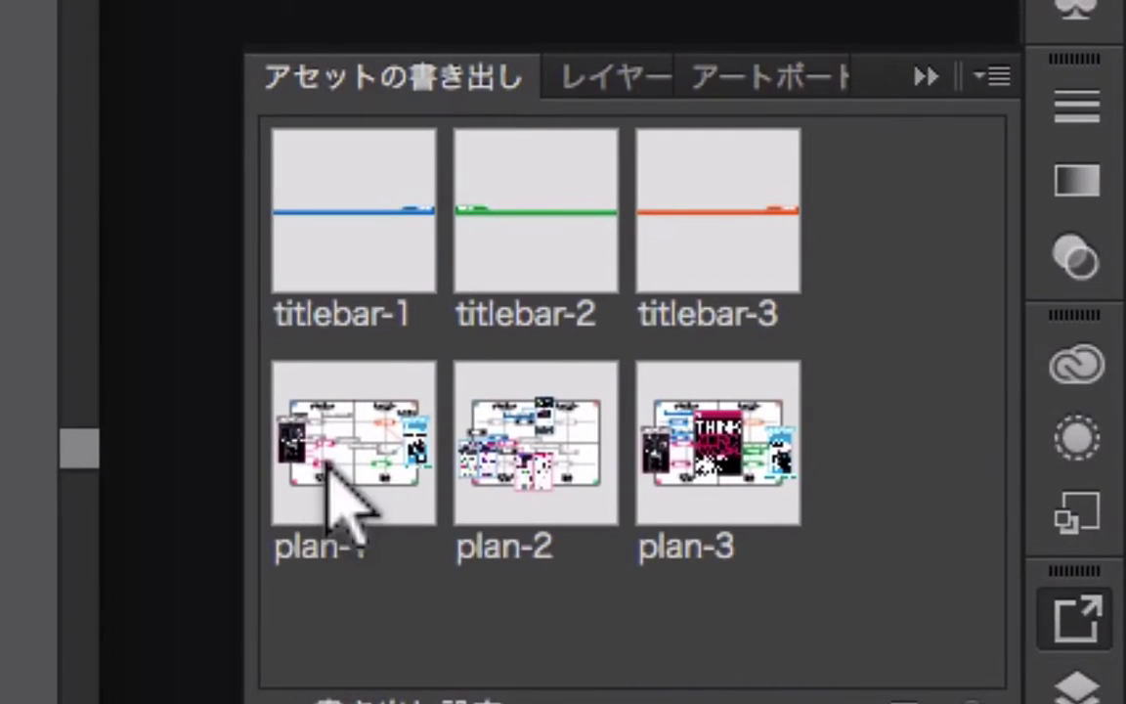
left_click(873, 398)
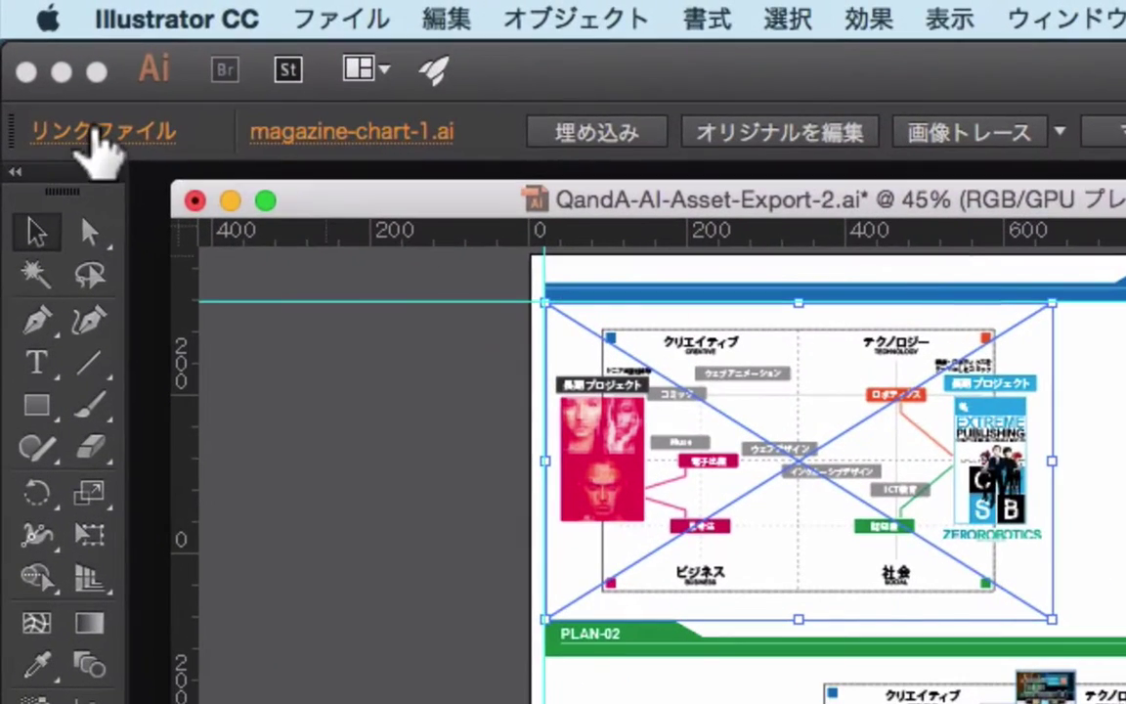
- Review the linked files list, then select the PLAN-03 chart image
left_click(46, 65)
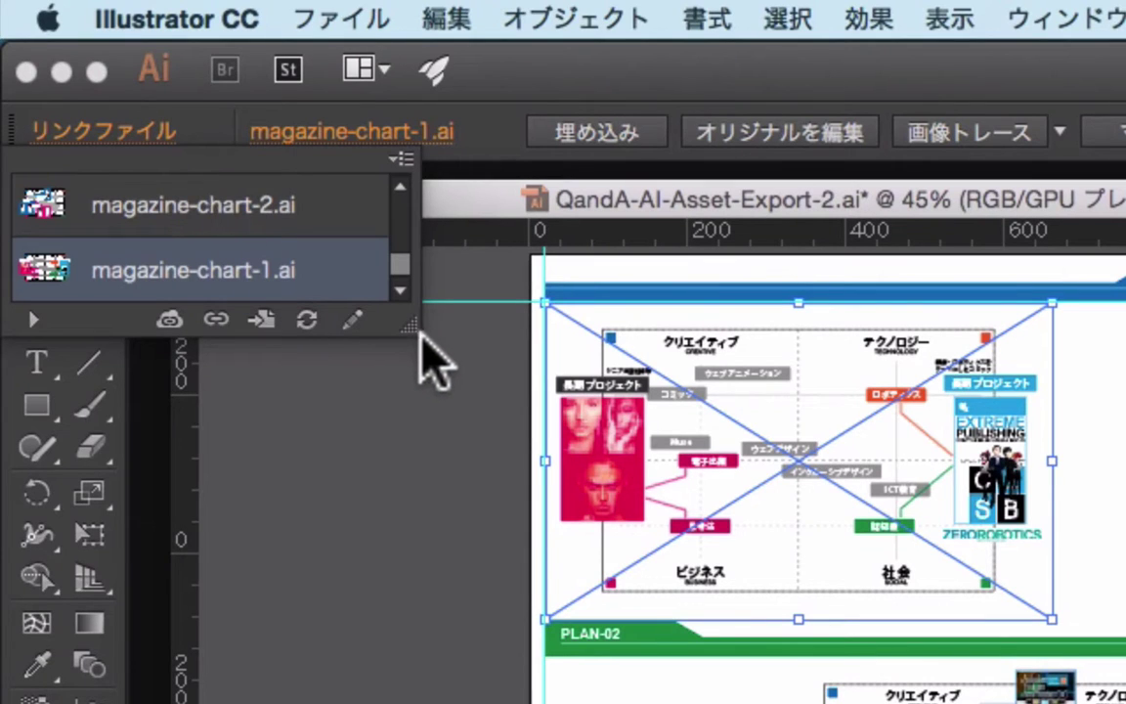
left_click_drag(420, 337, 377, 448)
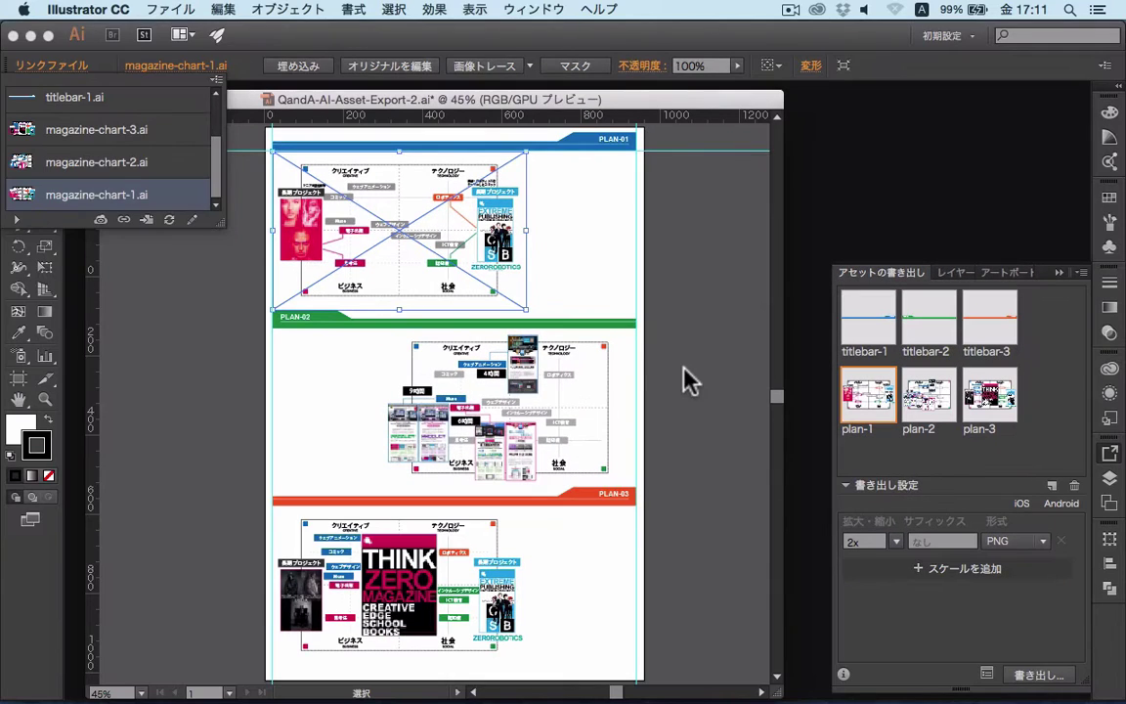
left_click(687, 359)
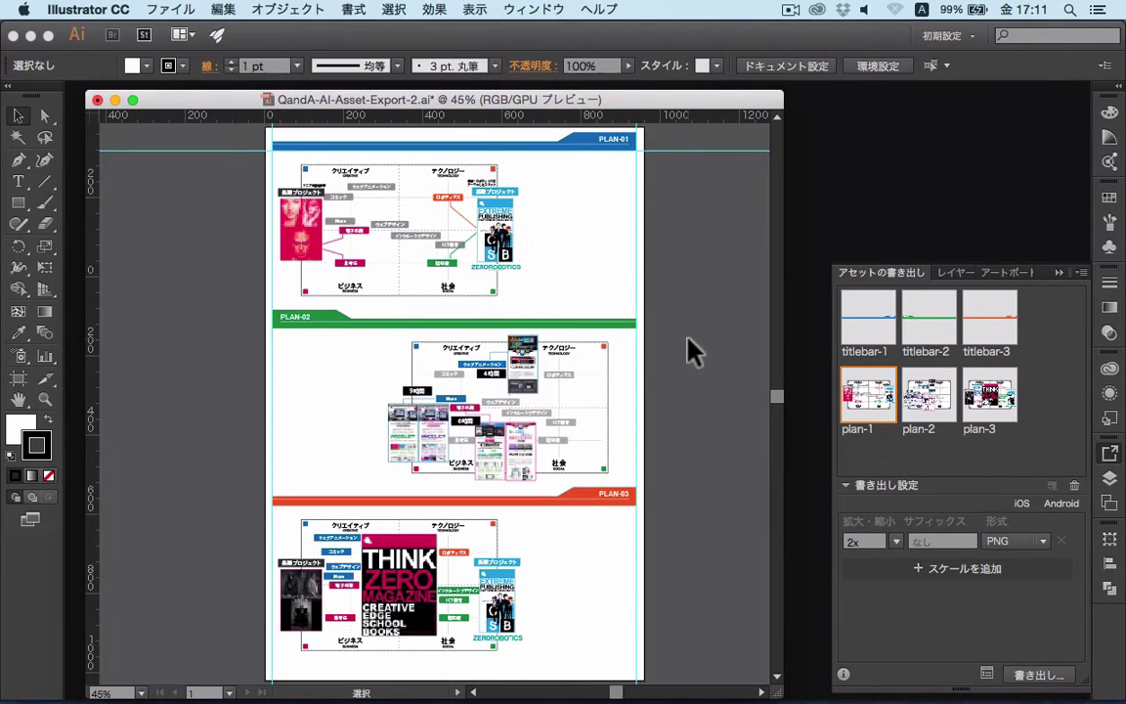
left_click(459, 532)
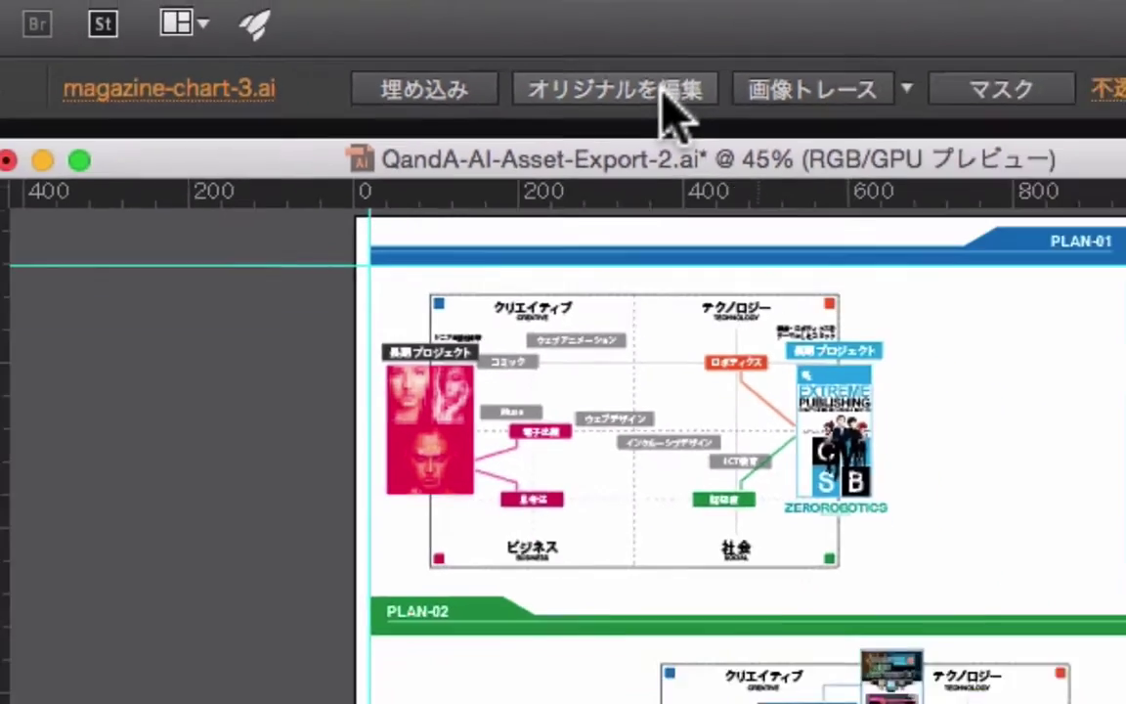
- Open the linked magazine-chart-3.ai and select its cover, heading and ZEROROBOTICS group
left_click(878, 110)
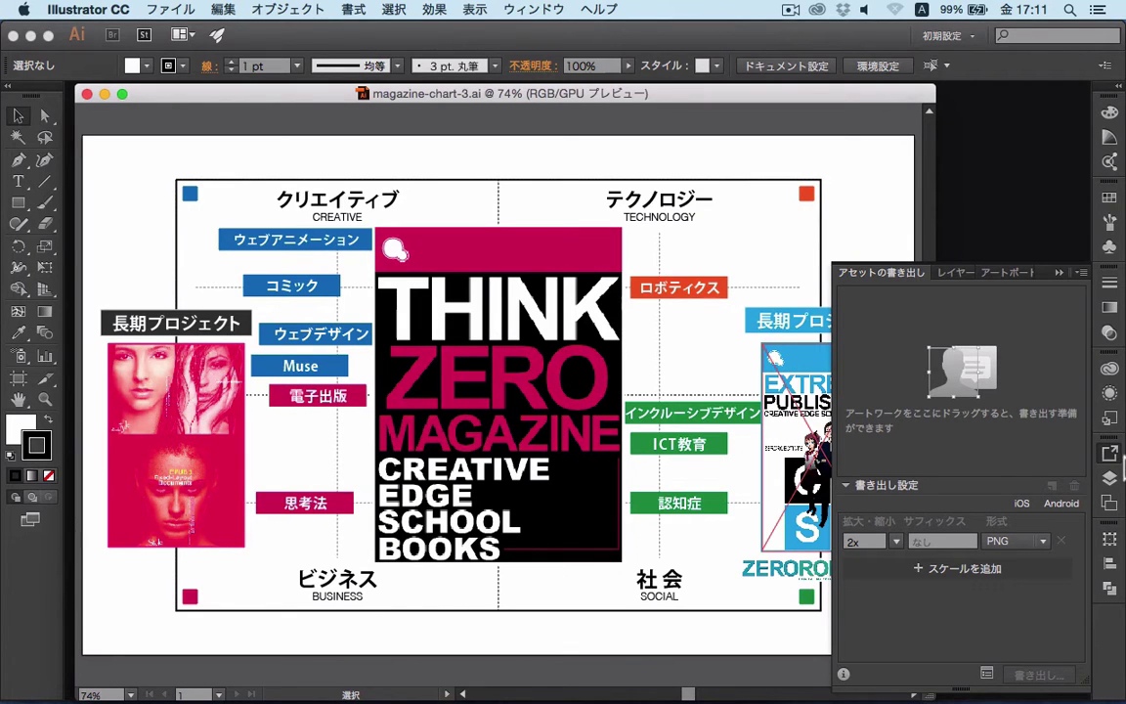
left_click(1111, 454)
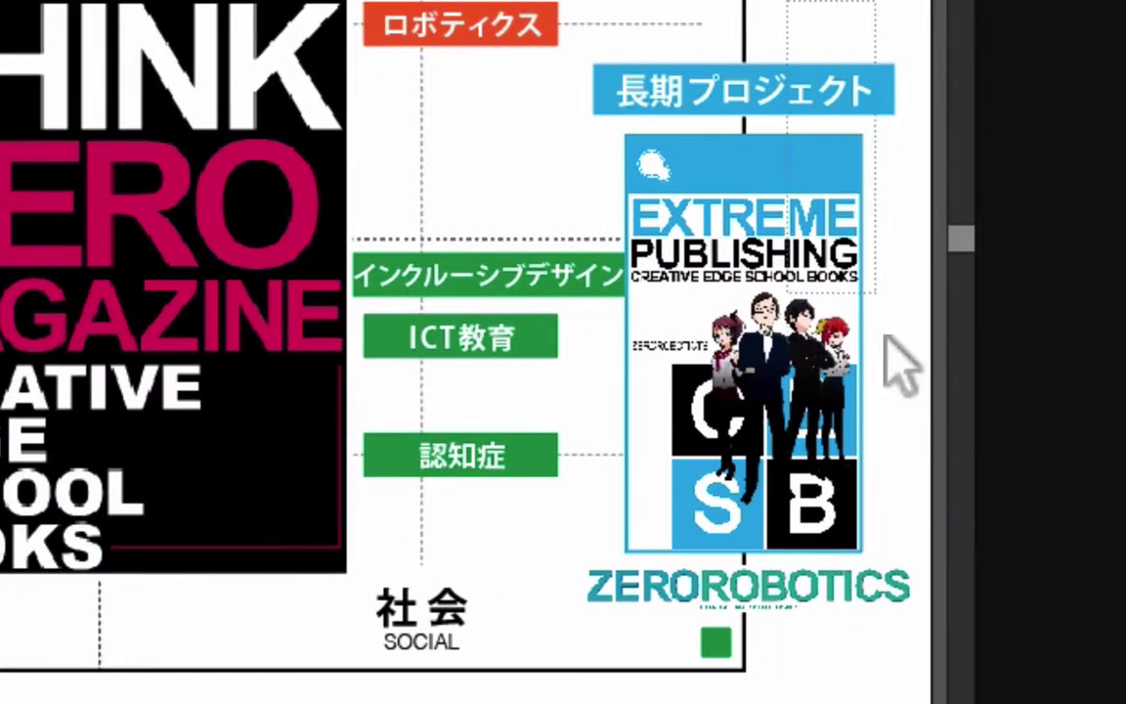
left_click(856, 579)
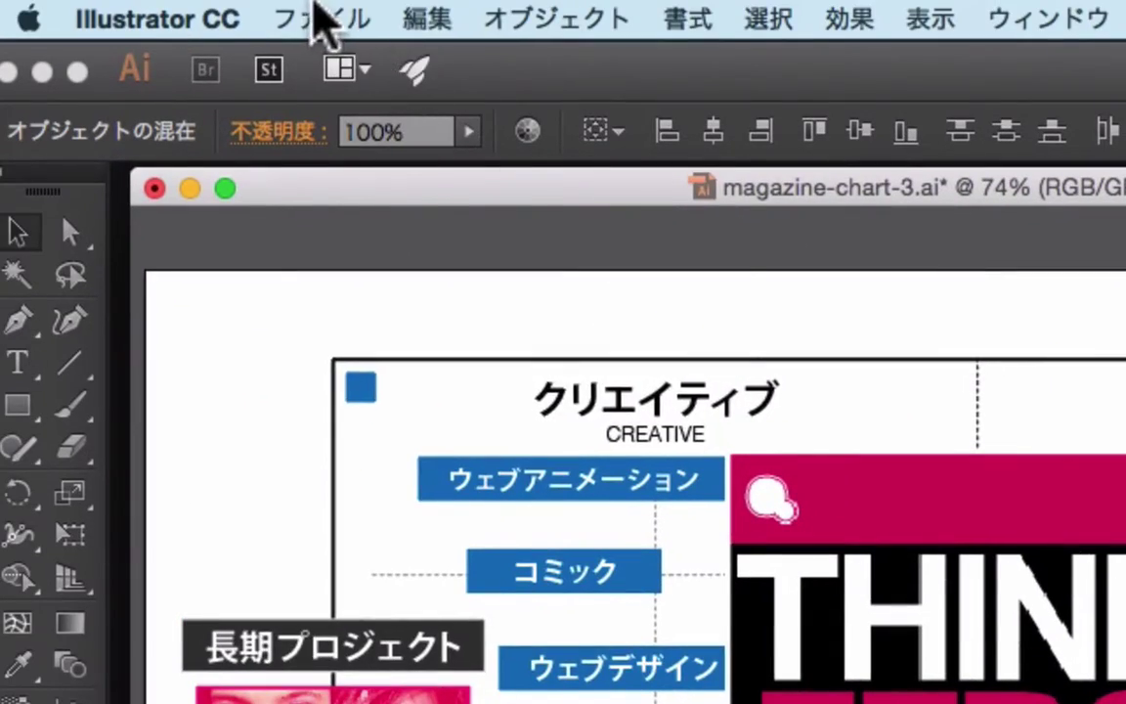
- Save and close magazine-chart-3.ai, then accept updating the modified linked images
left_click(314, 9)
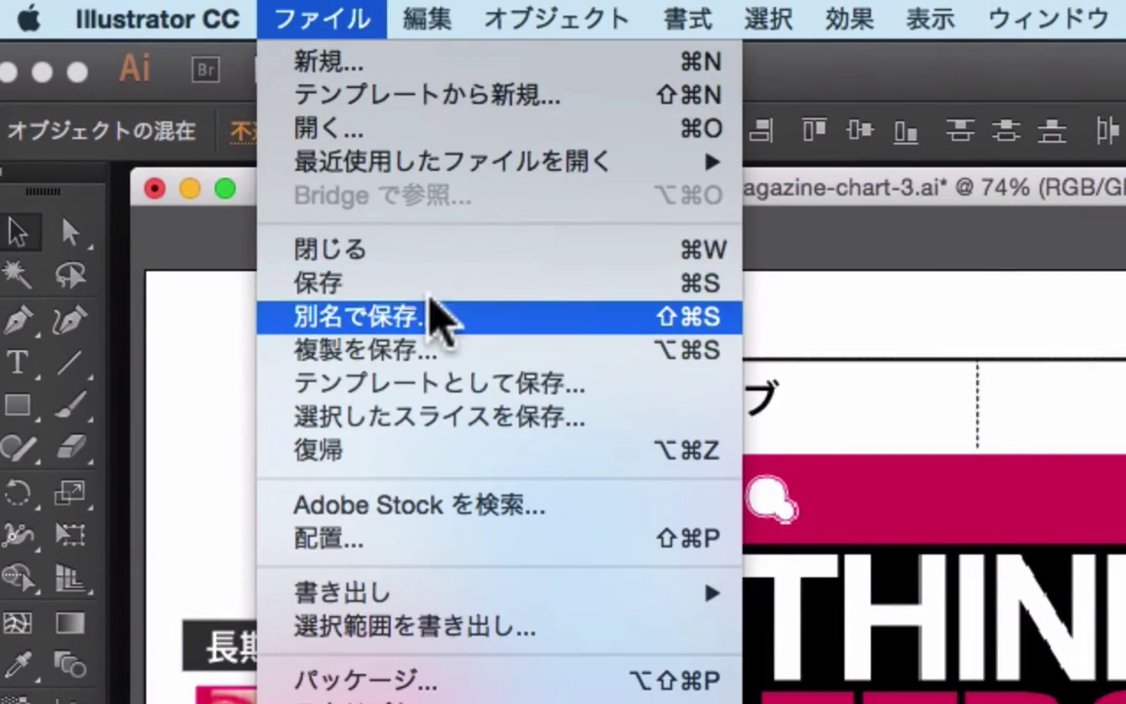
left_click(443, 289)
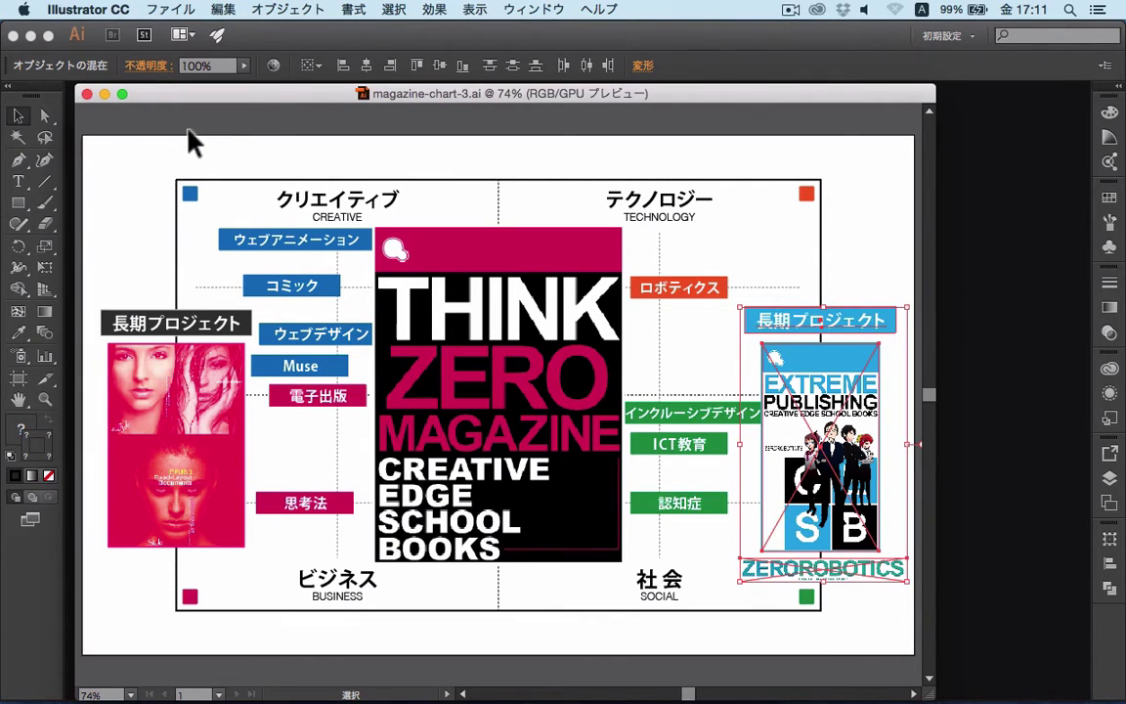
left_click(86, 94)
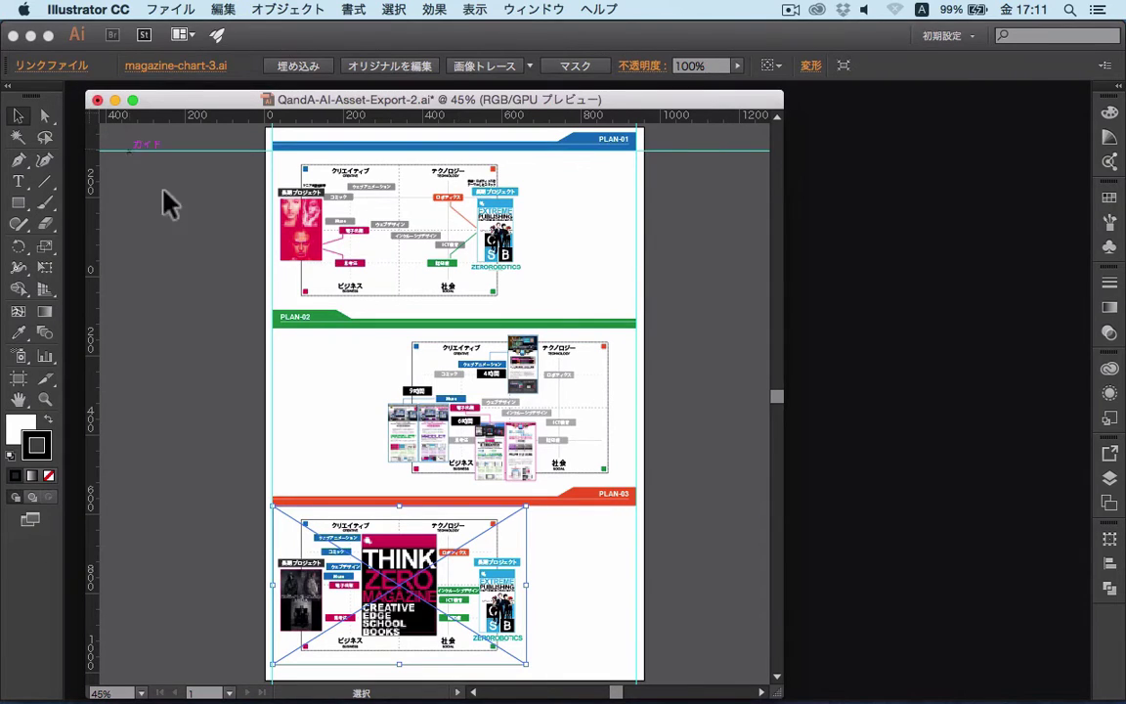
left_click(1110, 455)
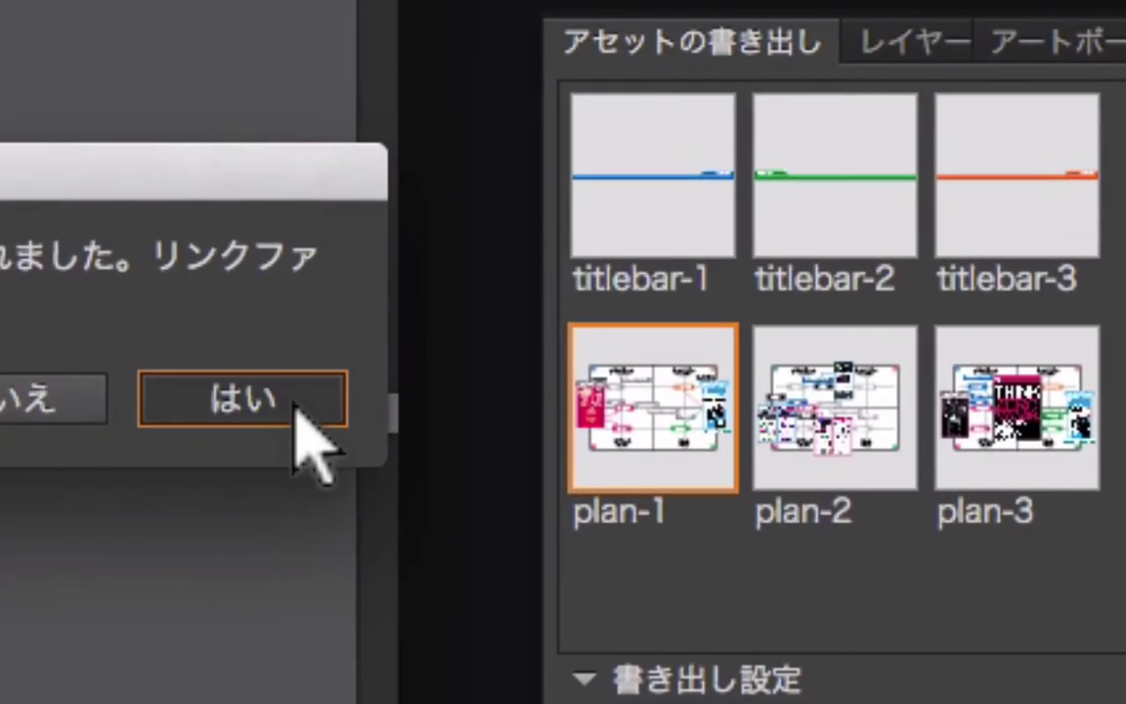
left_click(295, 409)
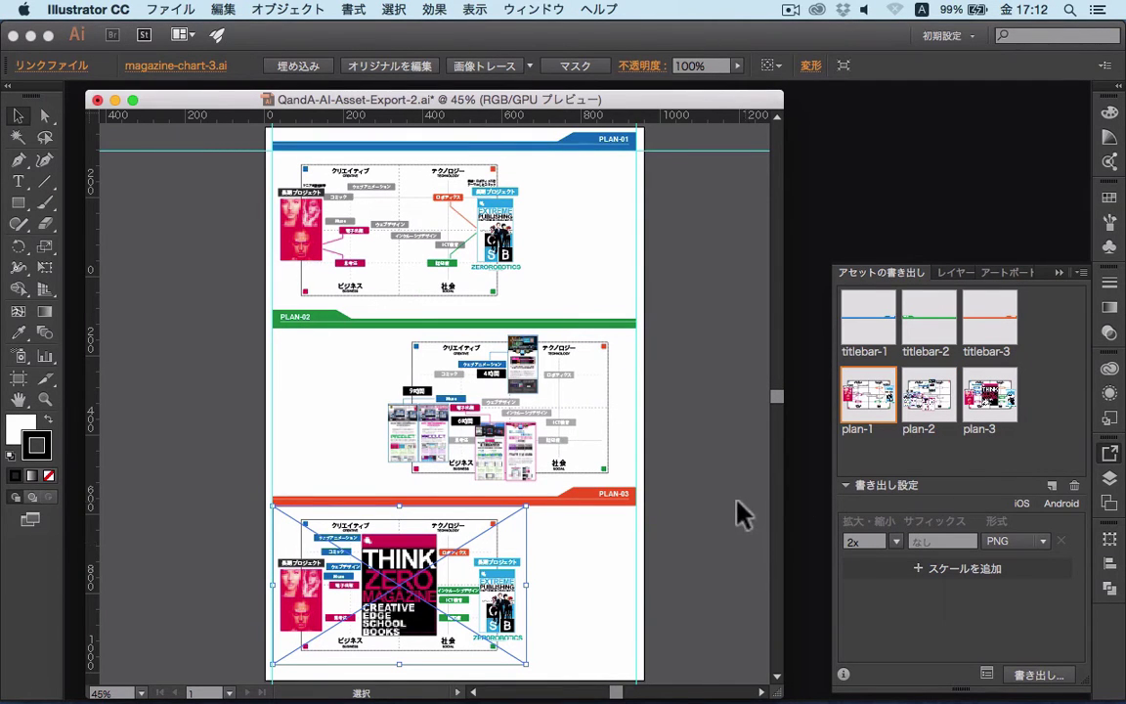
left_click(705, 510)
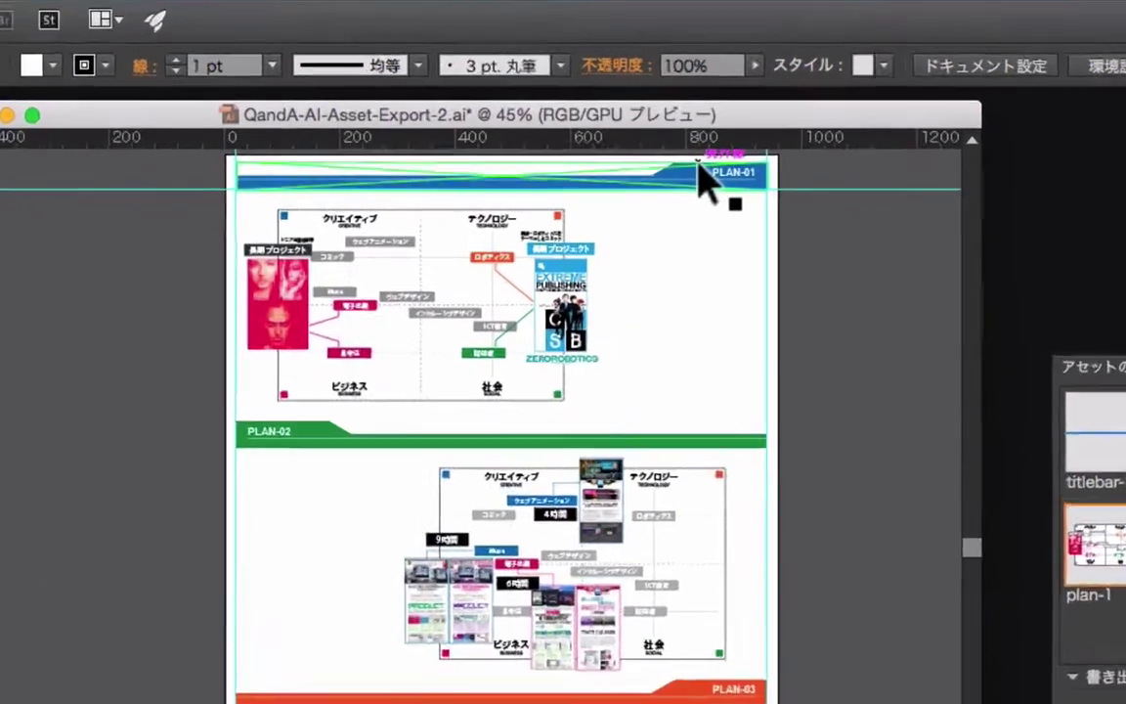
left_click(591, 140)
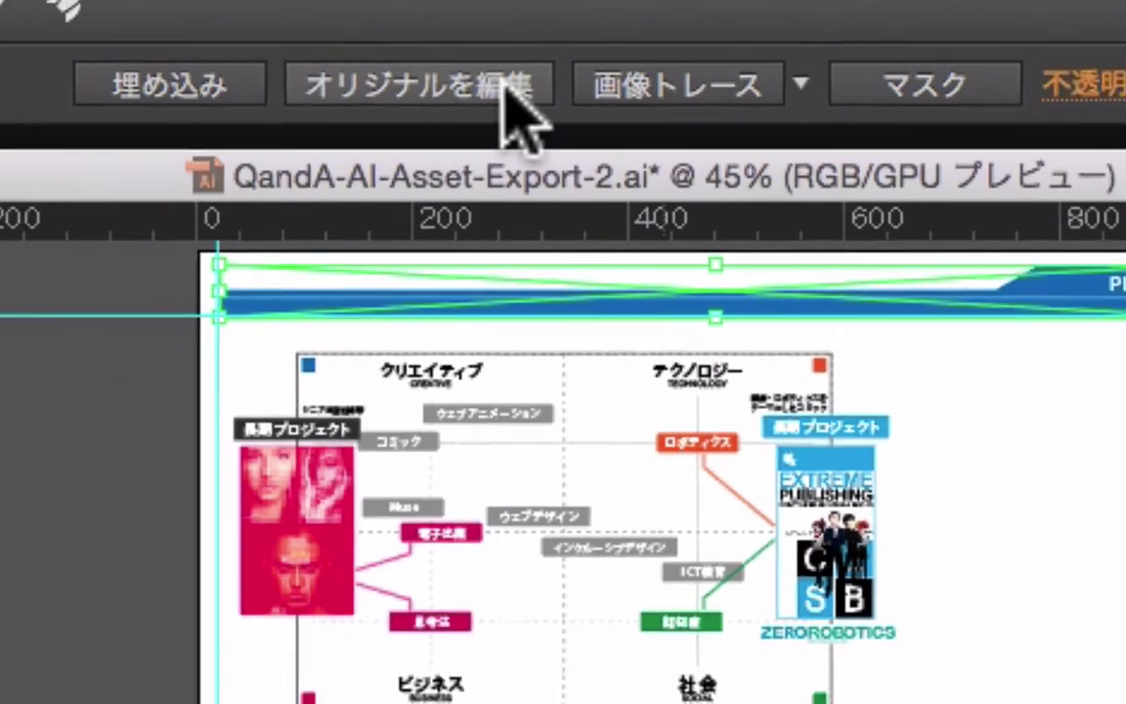
left_click(523, 86)
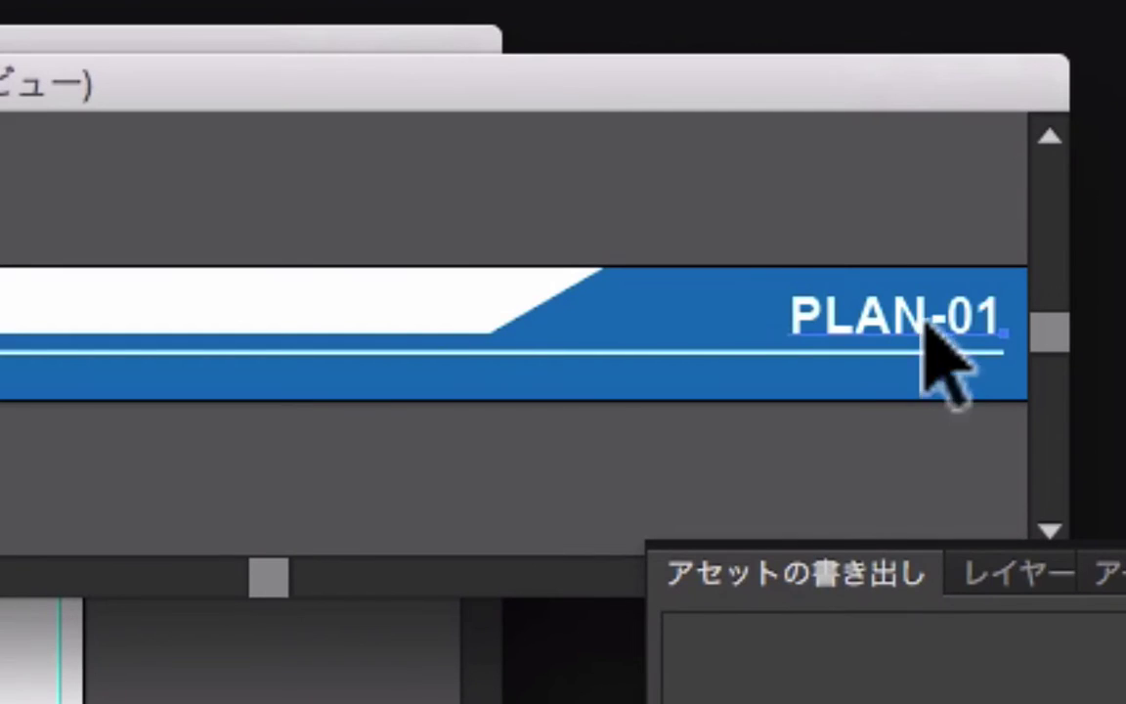
left_click(908, 324)
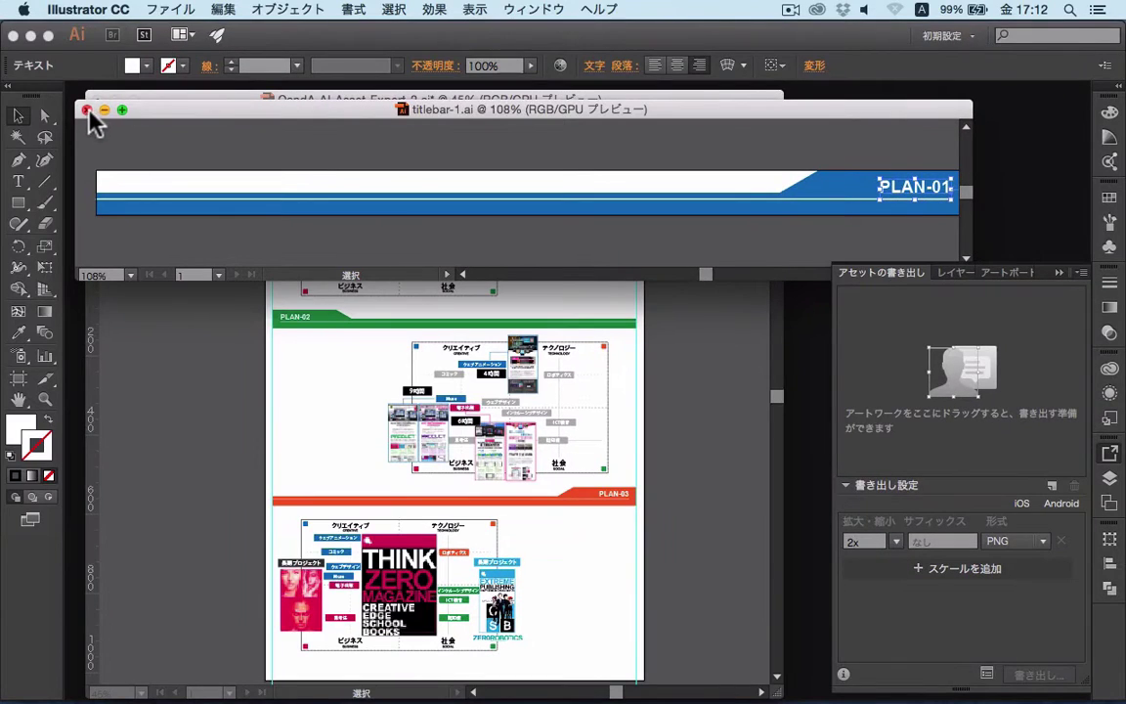
left_click(87, 110)
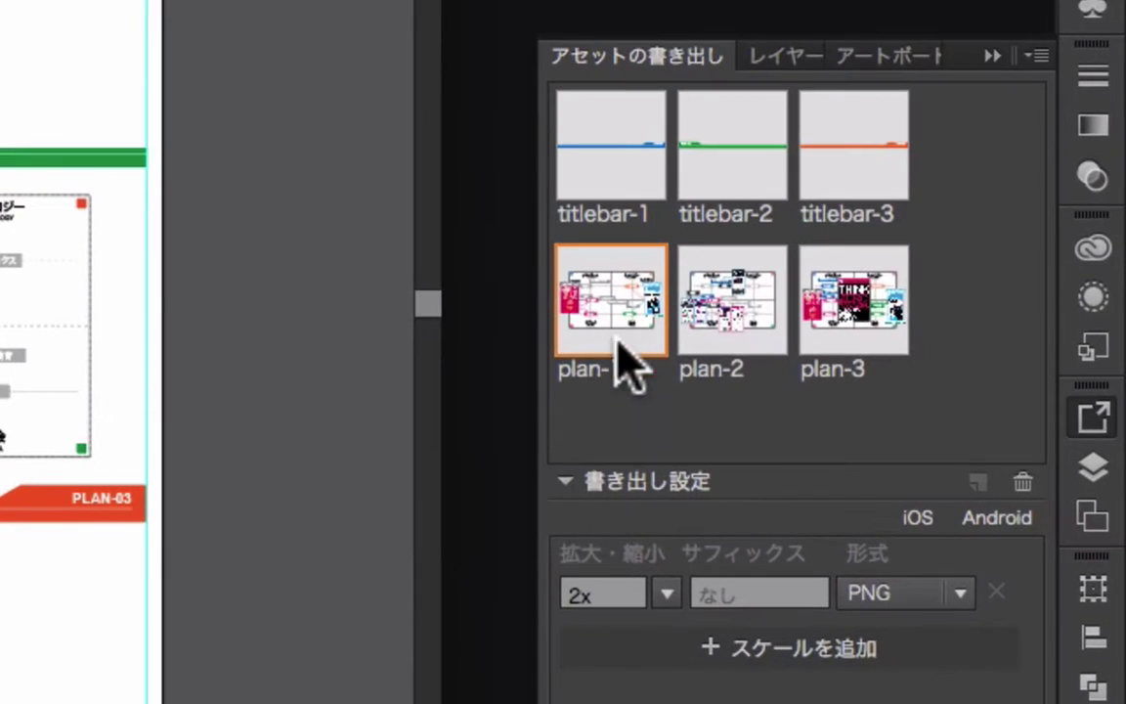
left_click(842, 181)
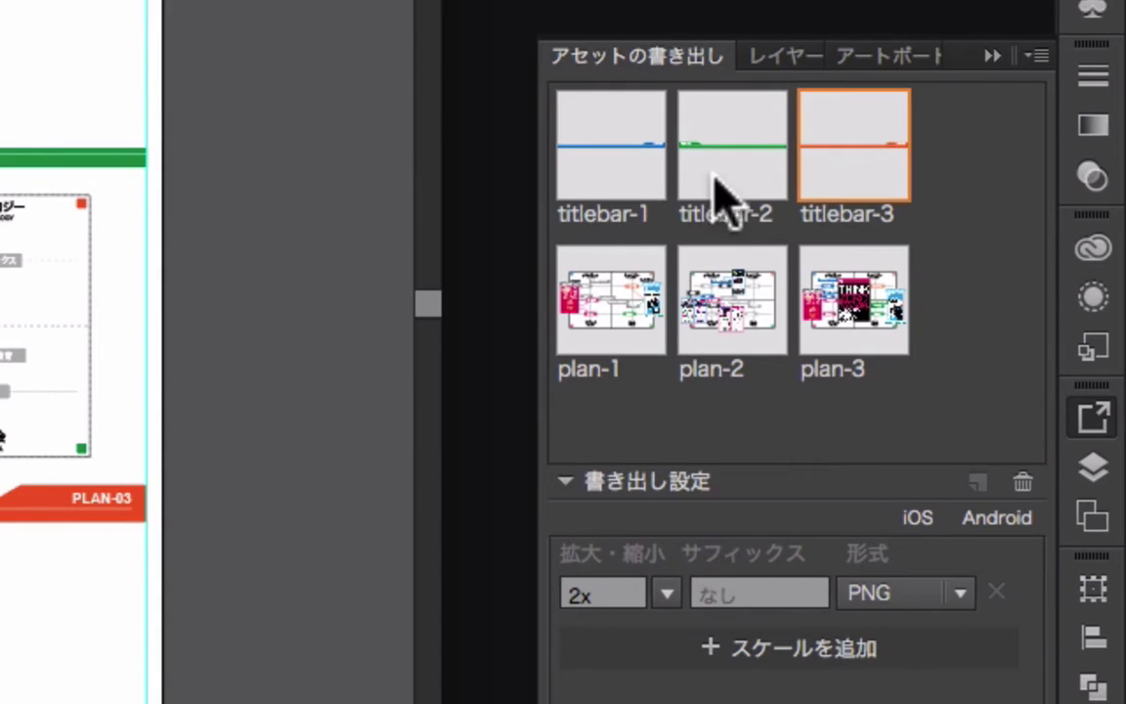
left_click(724, 176)
left_click(591, 176)
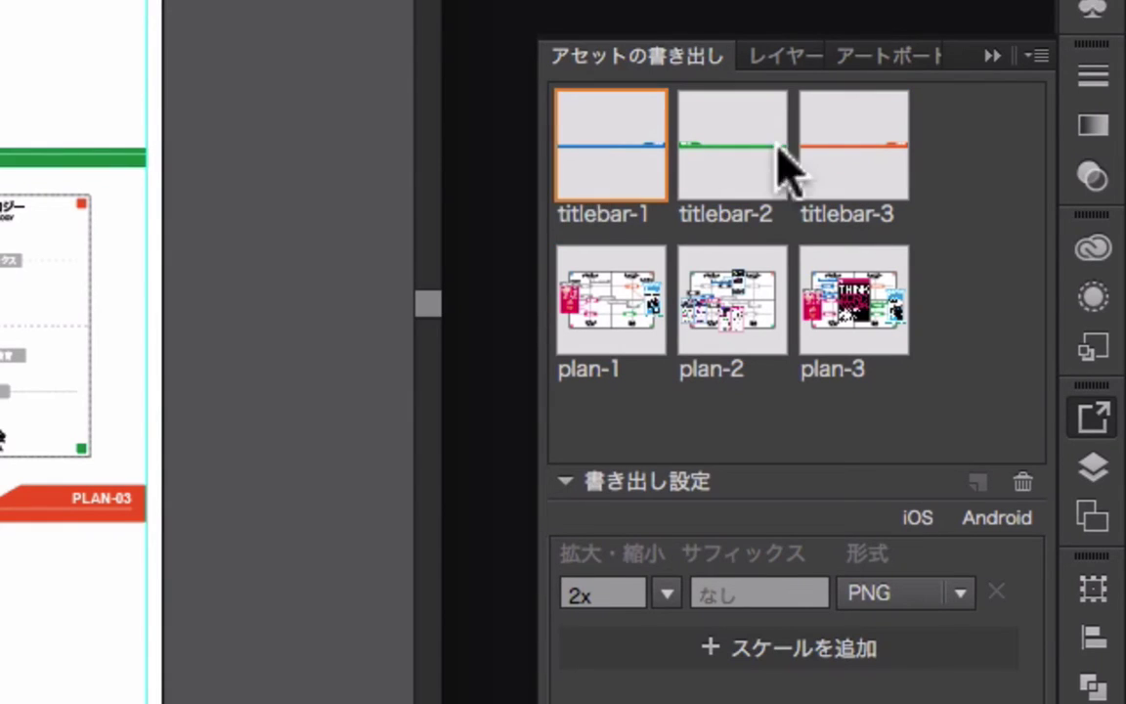
left_click(901, 595)
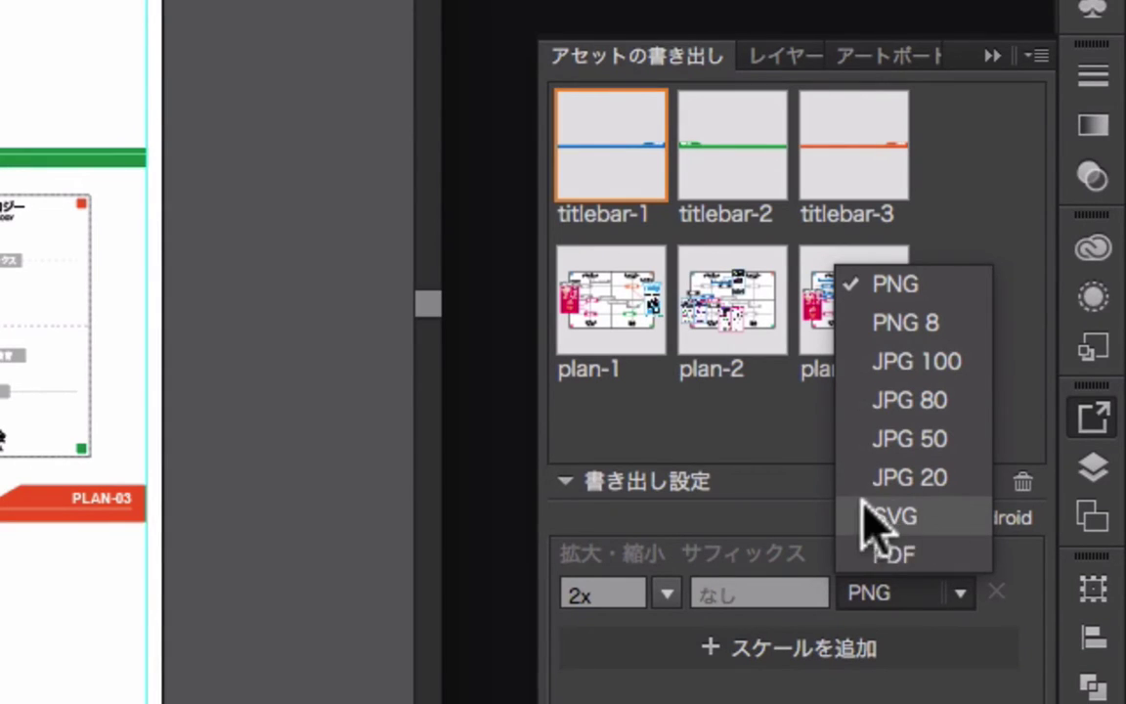
left_click(889, 686)
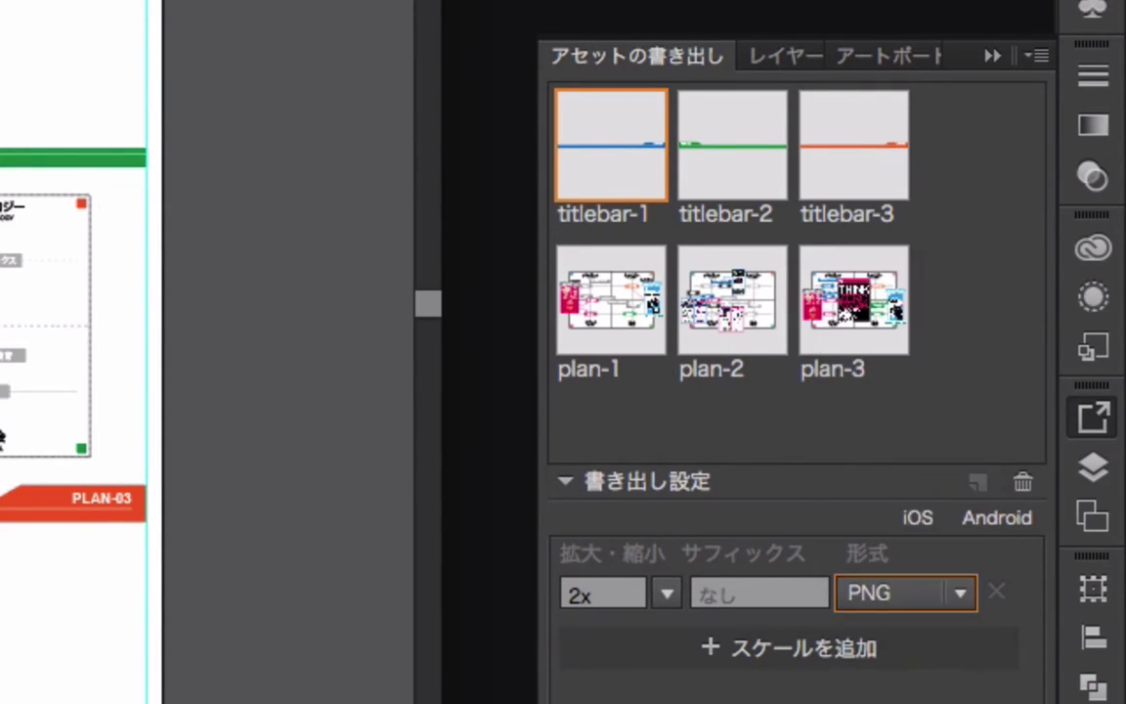
left_click(607, 328)
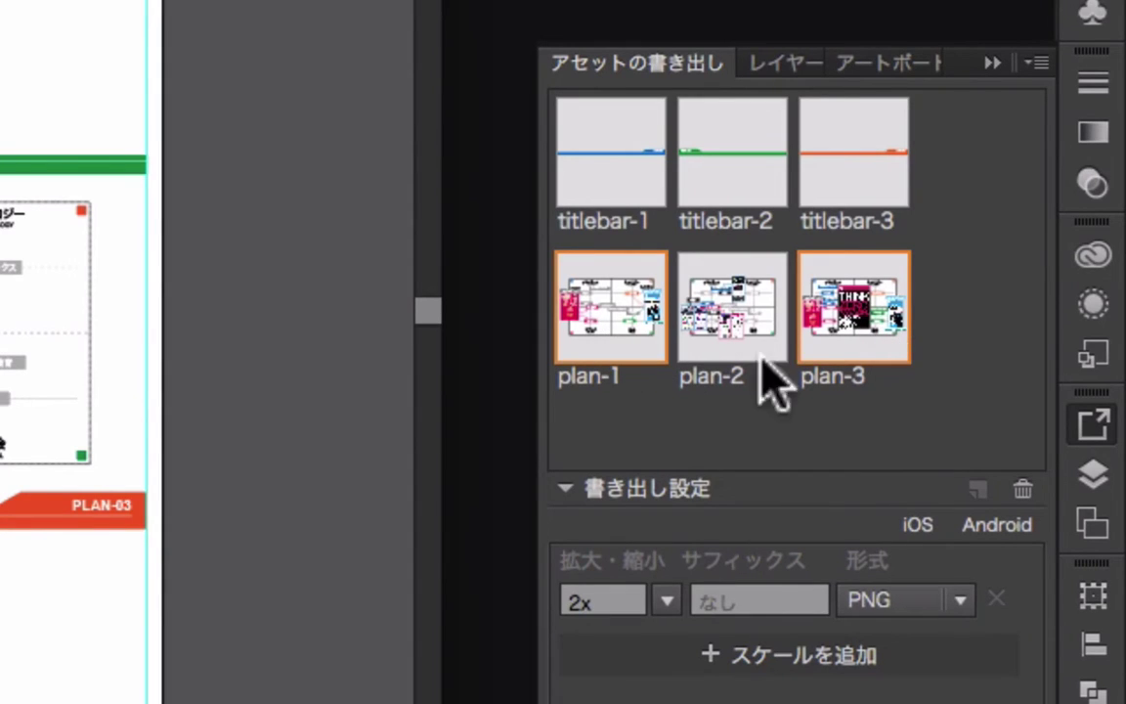
left_click(894, 599)
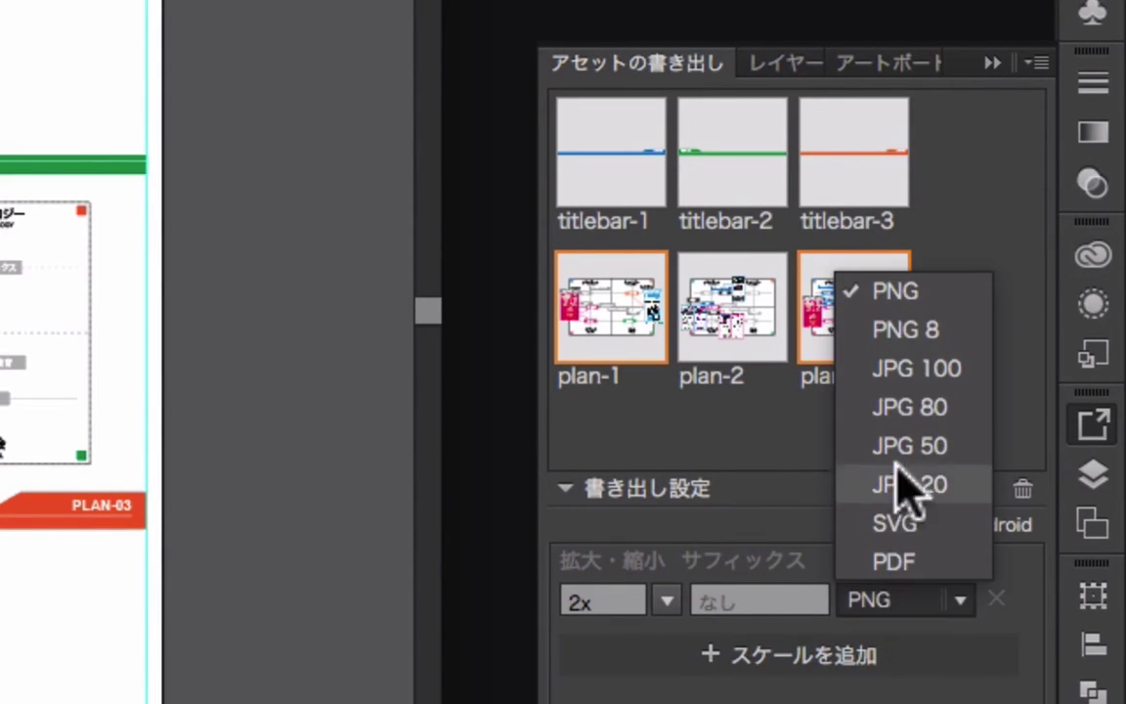
left_click(971, 293)
left_click(666, 599)
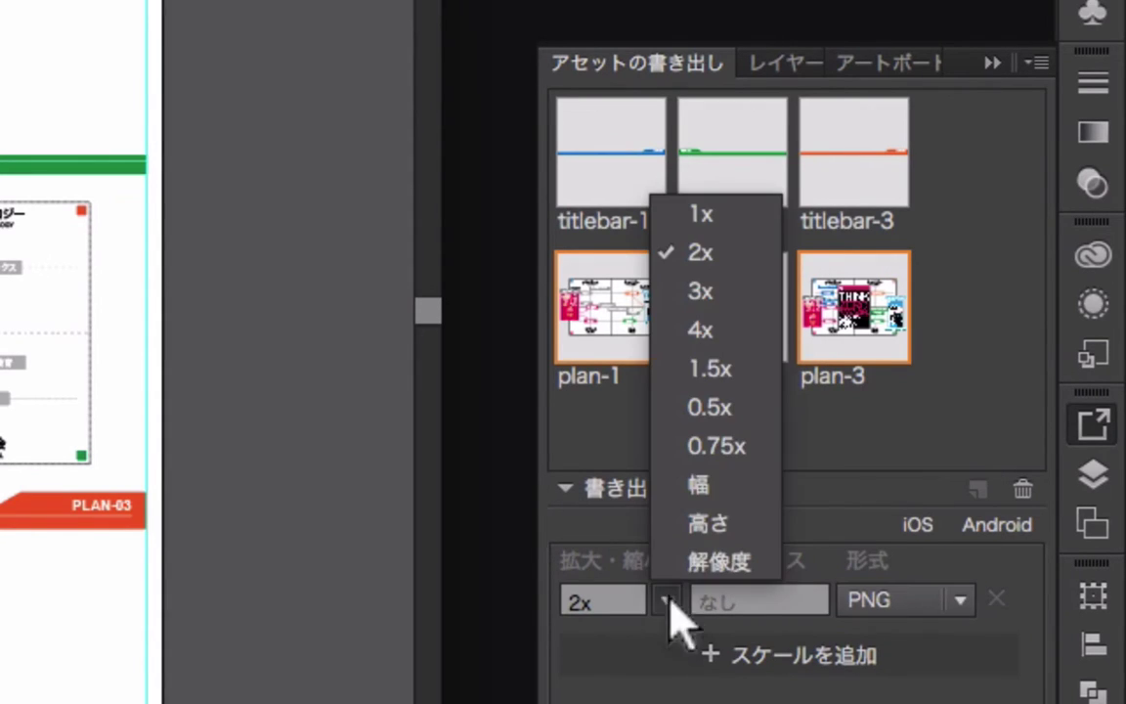
left_click(739, 253)
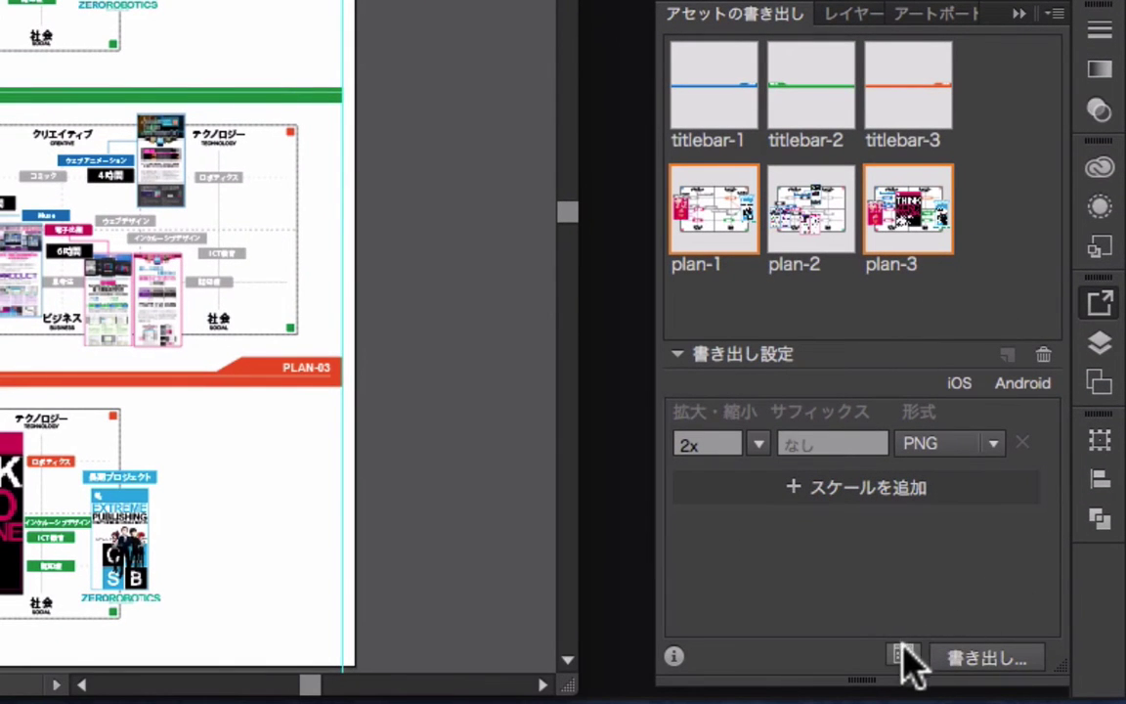
left_click(907, 103)
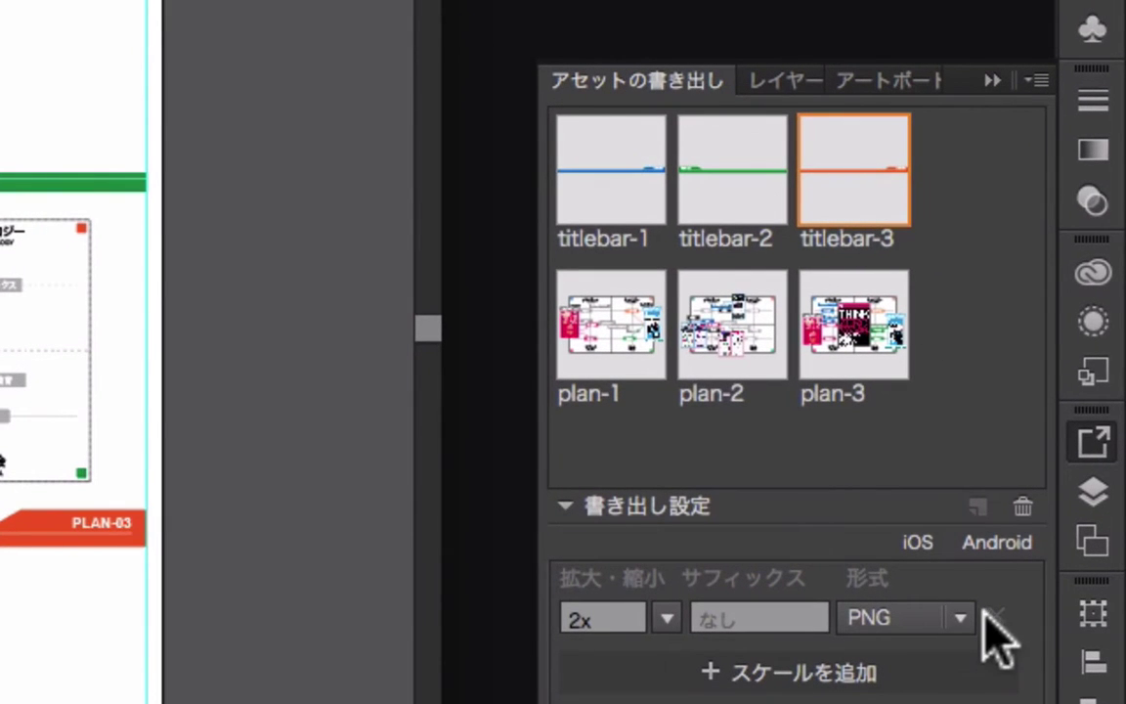
left_click(961, 618)
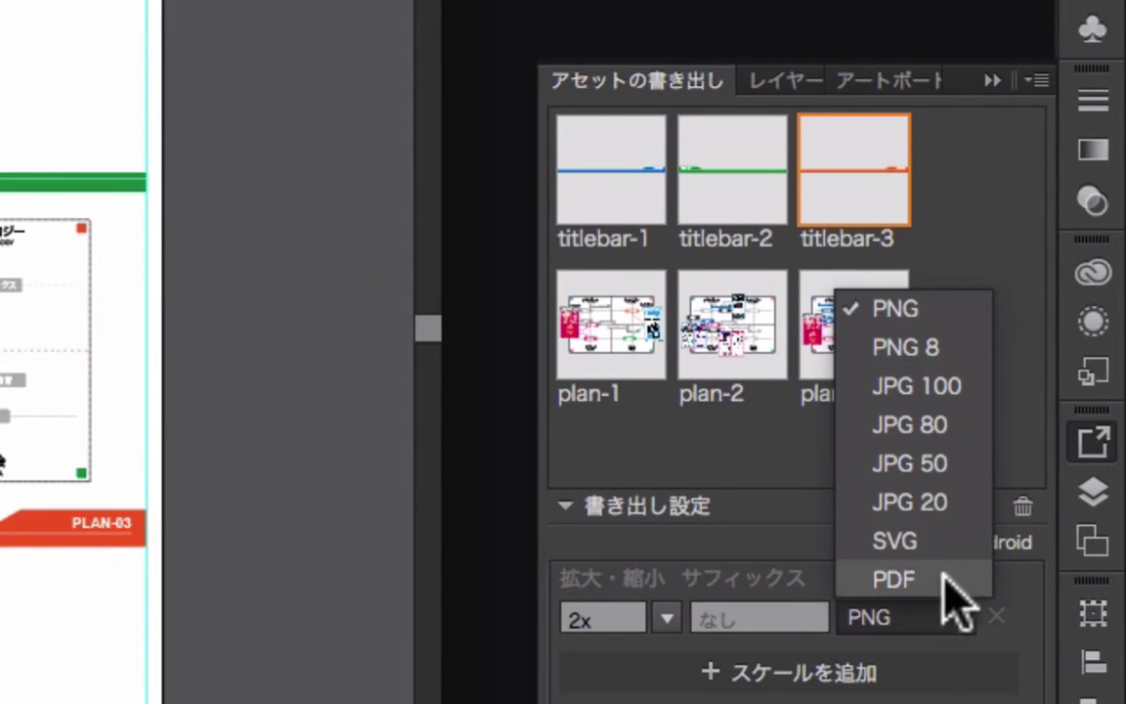
left_click(953, 622)
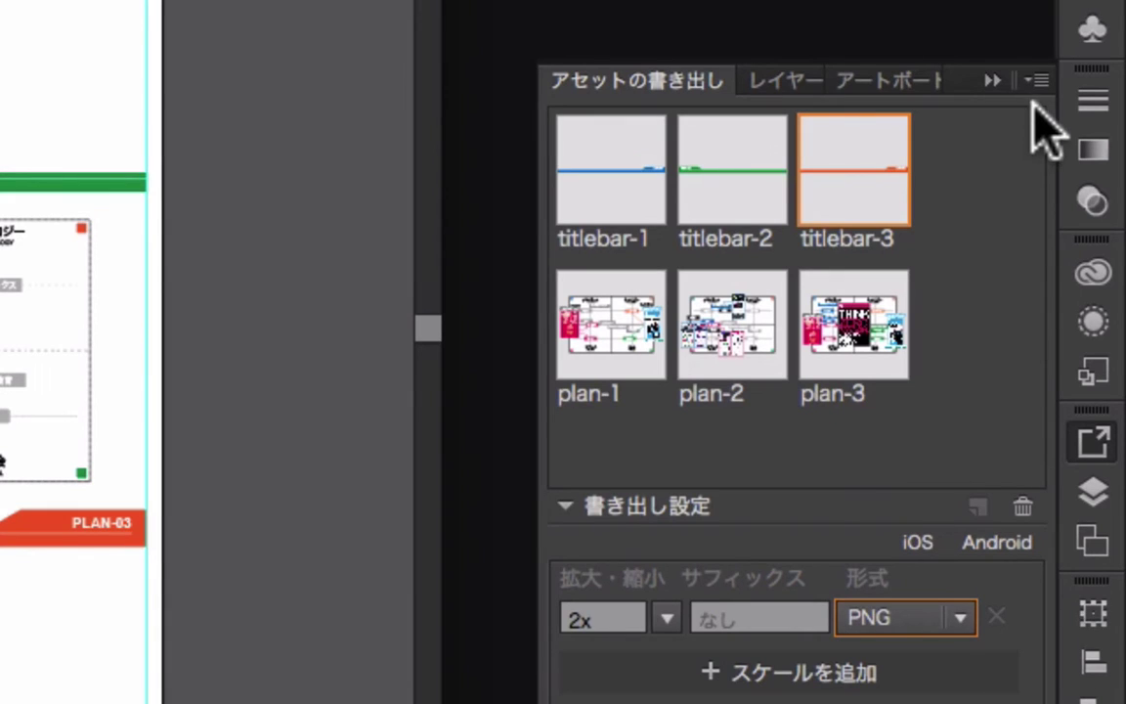
left_click(1038, 82)
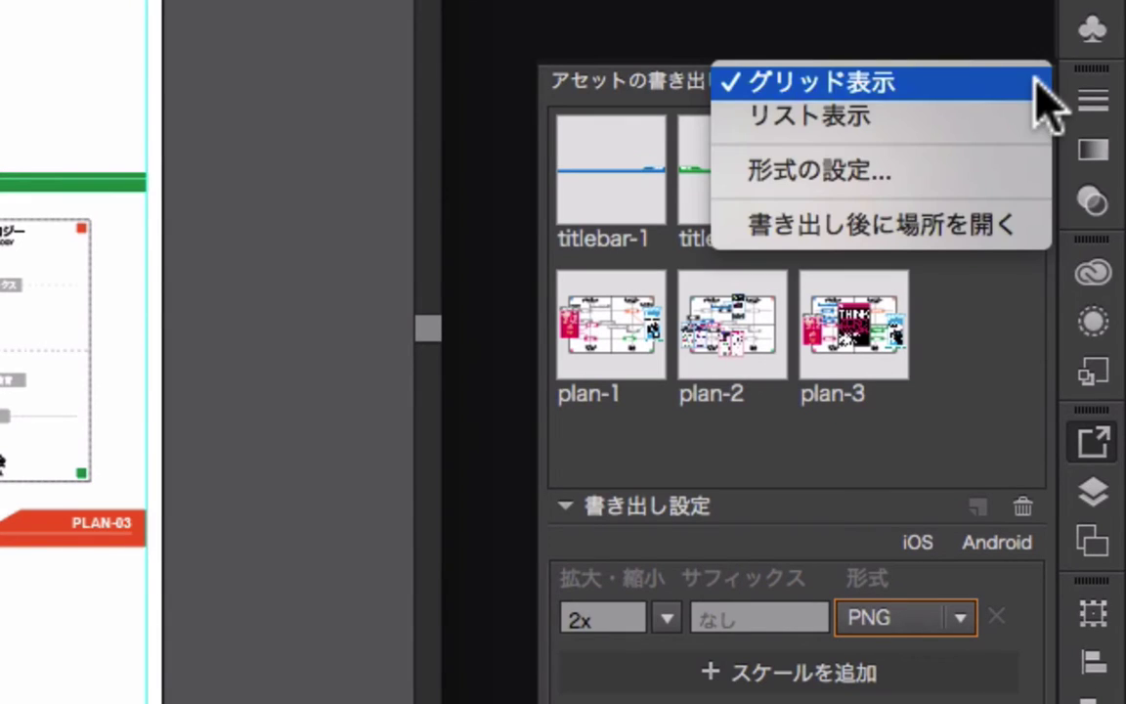
left_click(900, 173)
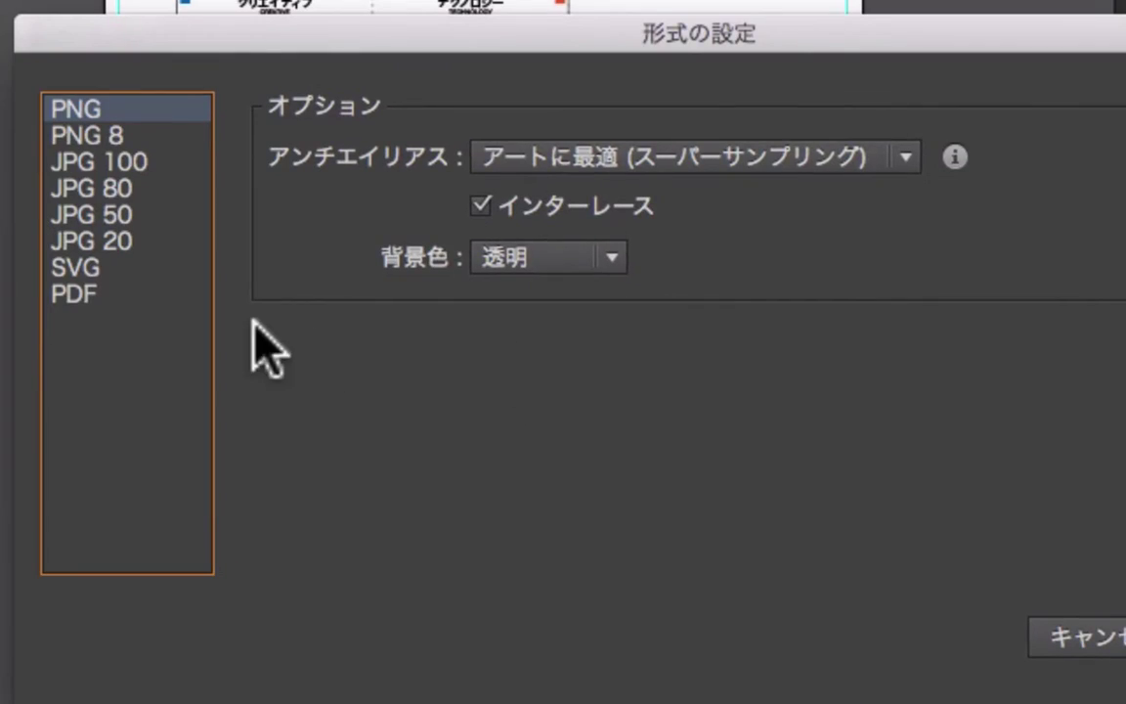
left_click(118, 269)
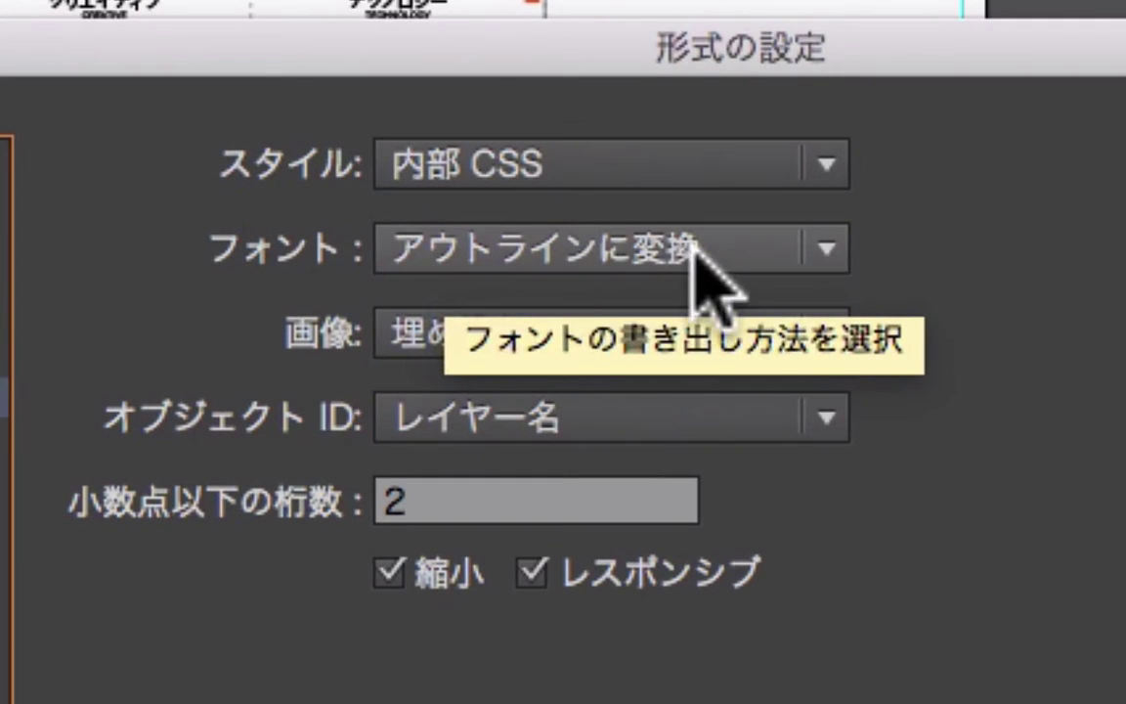
left_click(674, 171)
left_click(672, 363)
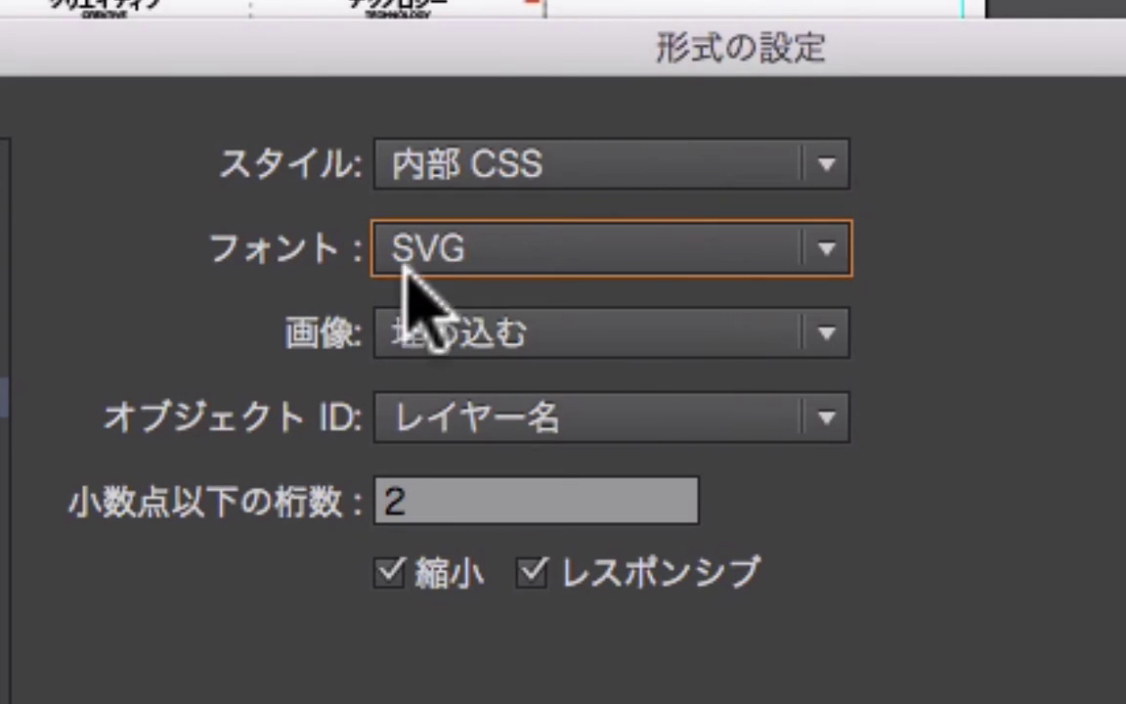
left_click(606, 247)
left_click(641, 303)
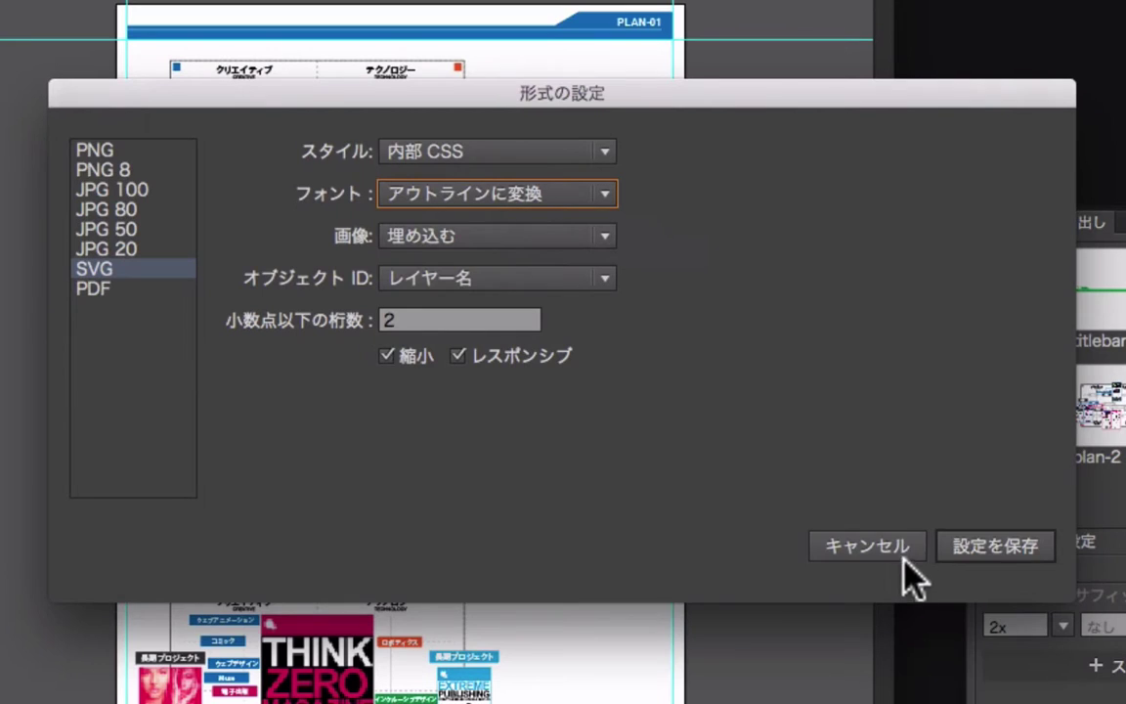
left_click(899, 559)
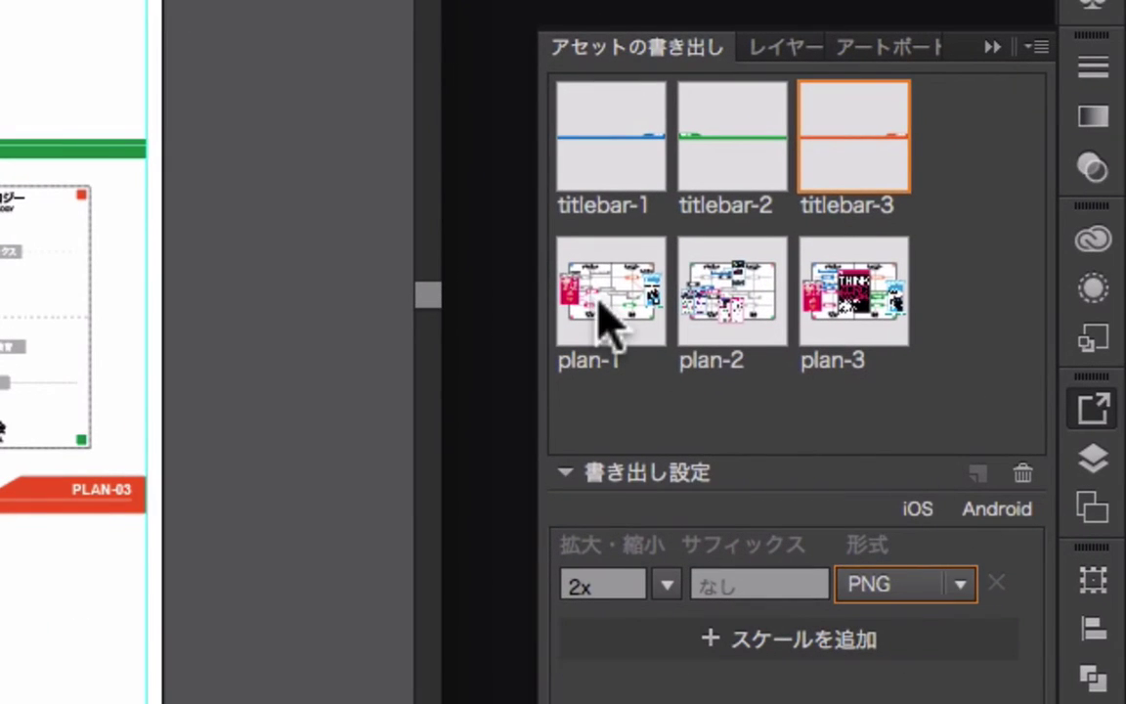
- Export the plan-1 and plan-3 assets to Images, overwriting plan-1.png and plan-3.png
left_click(604, 307)
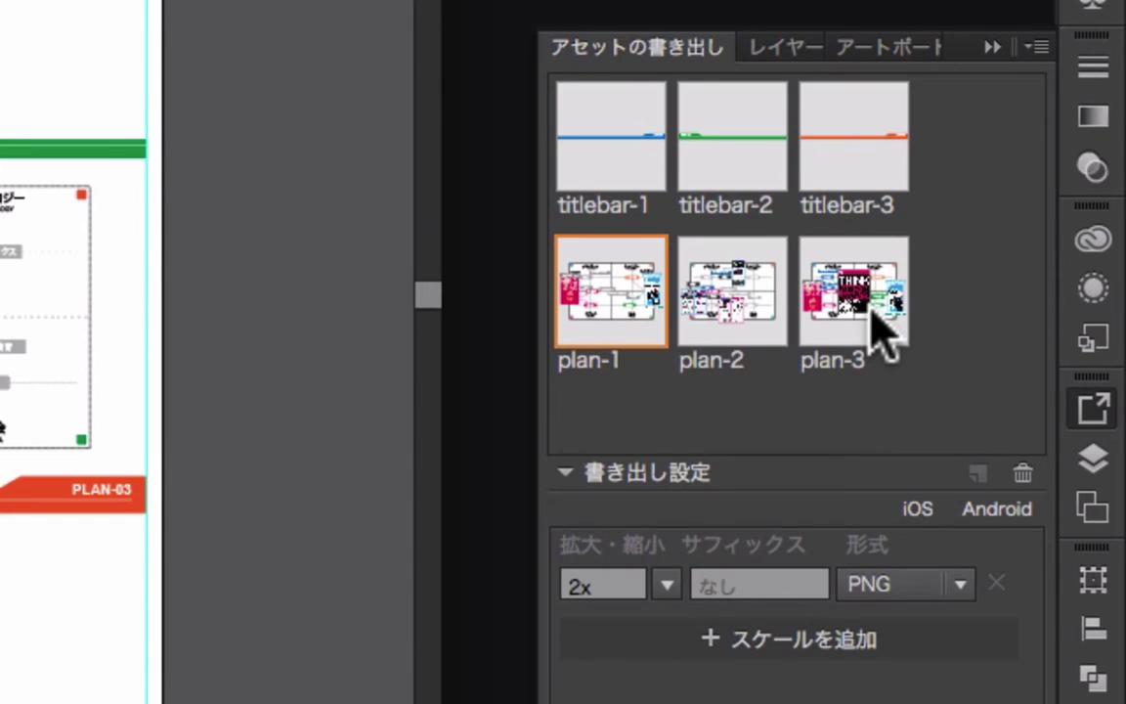
left_click(866, 309, "ctrl")
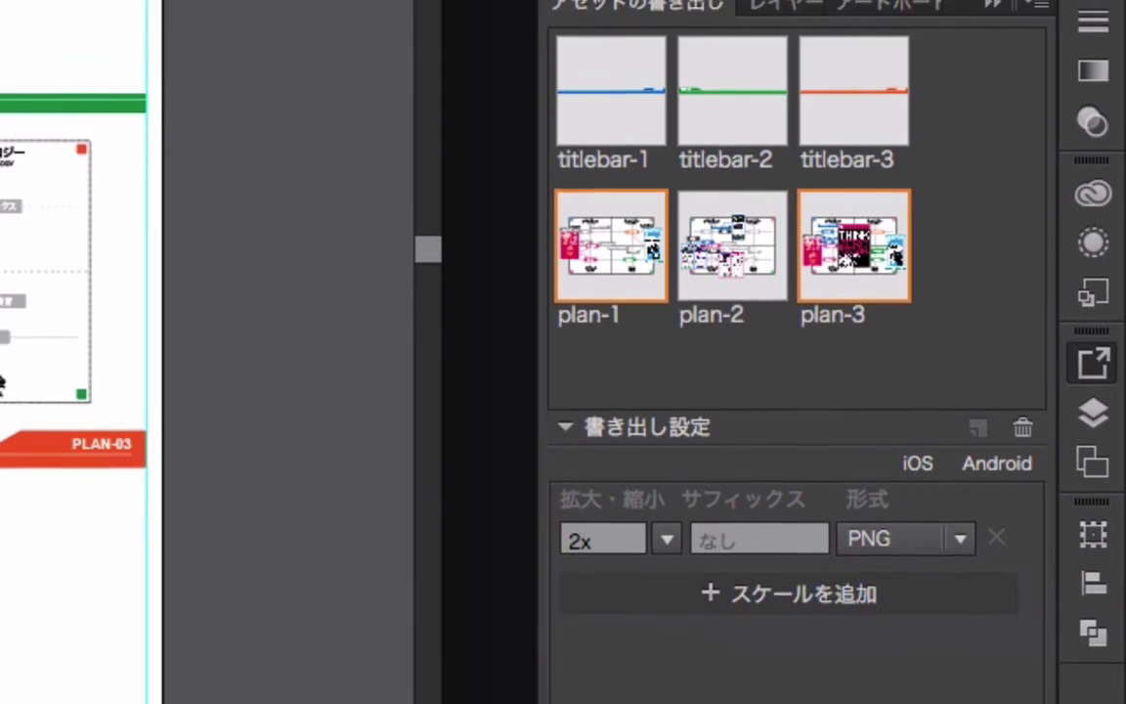
left_click(929, 648)
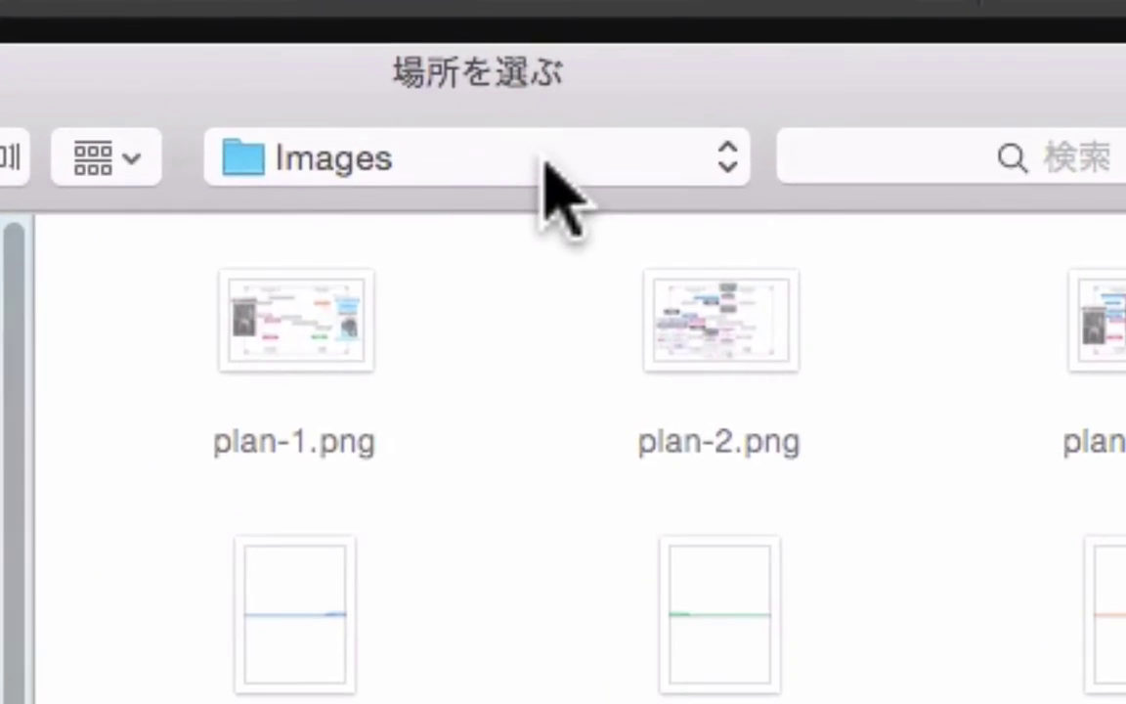
left_click(543, 161)
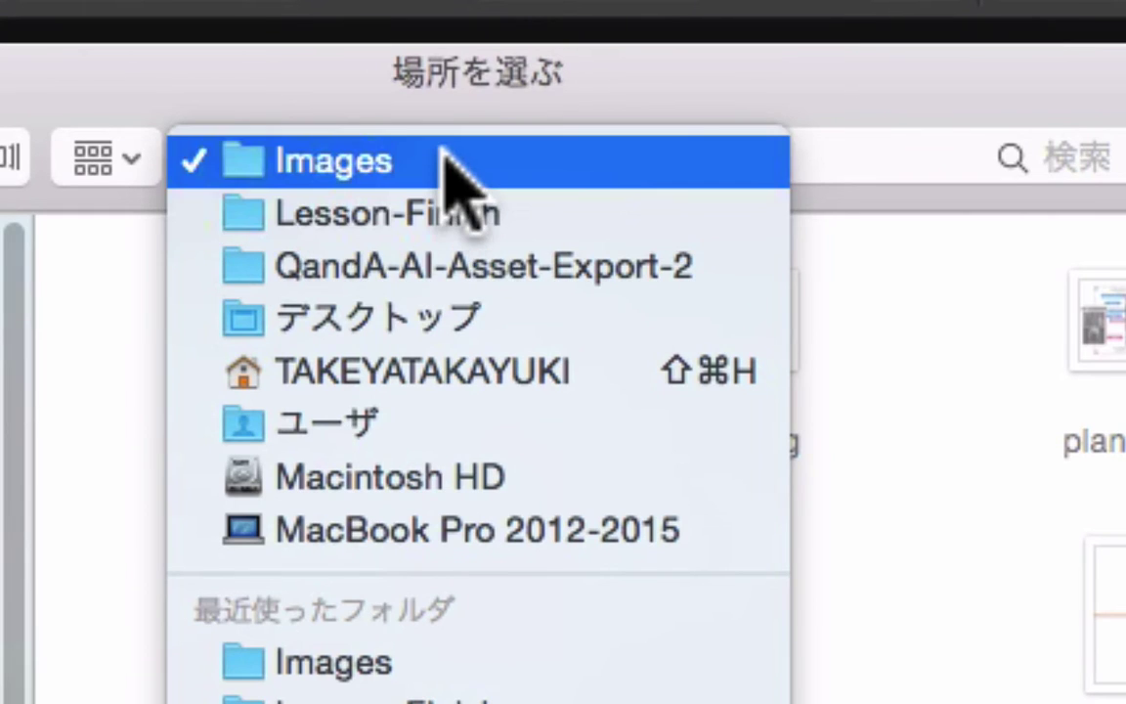
left_click(445, 156)
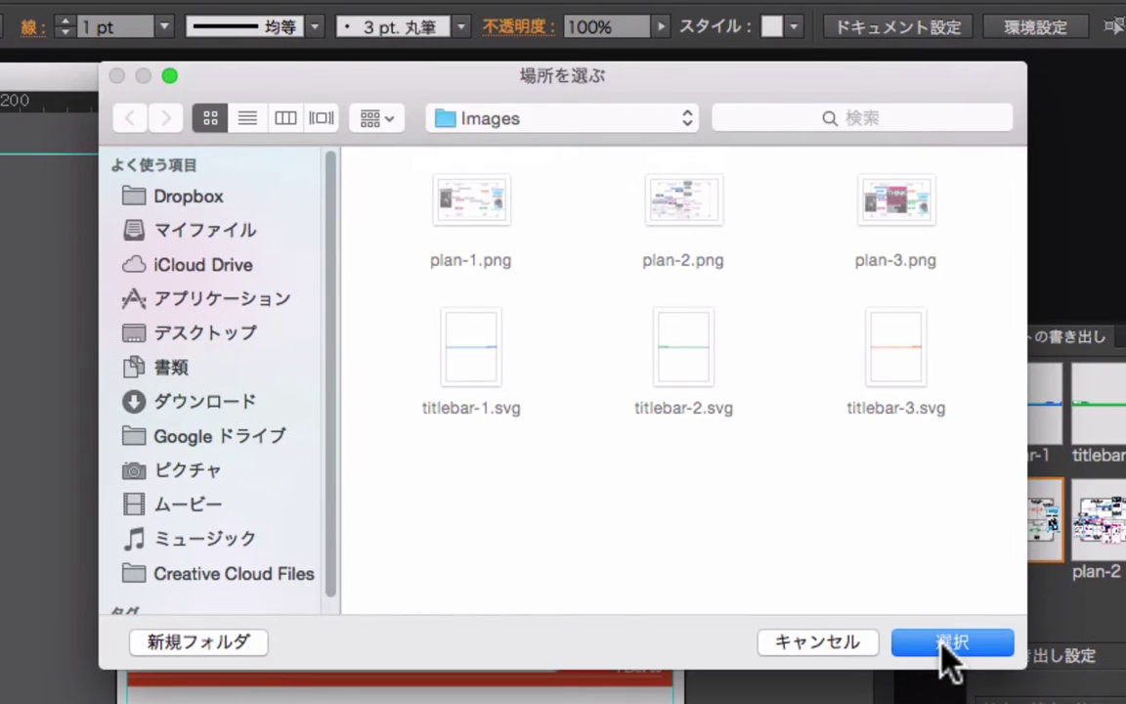
left_click(946, 643)
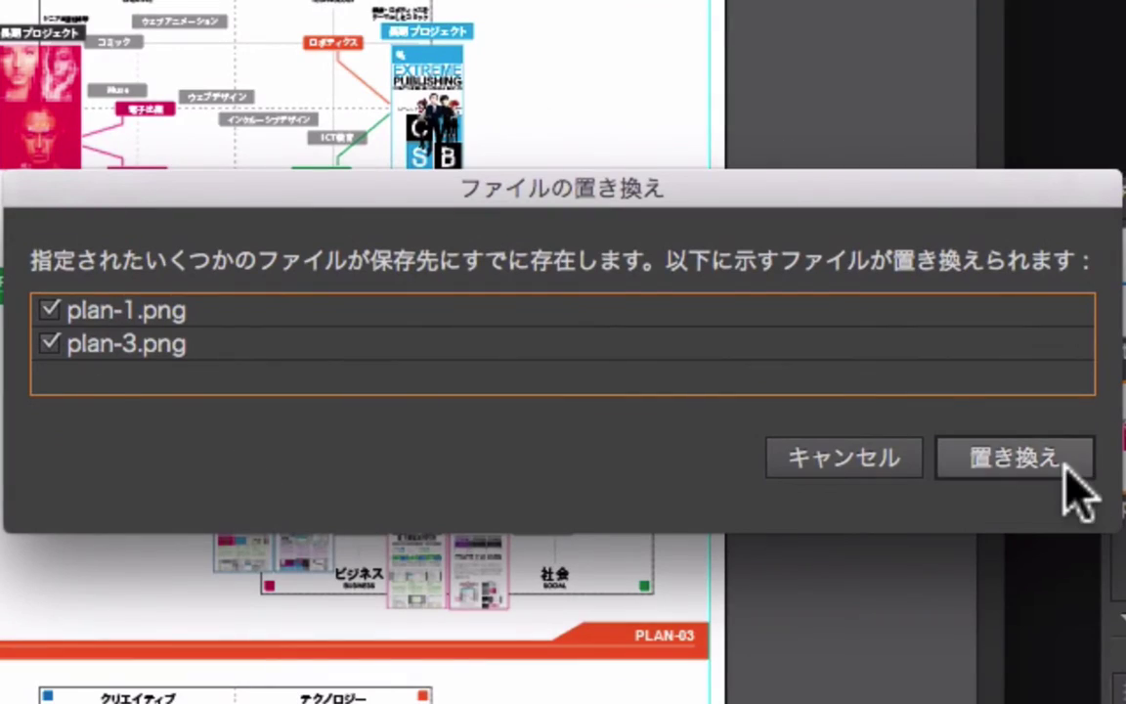
left_click(1005, 467)
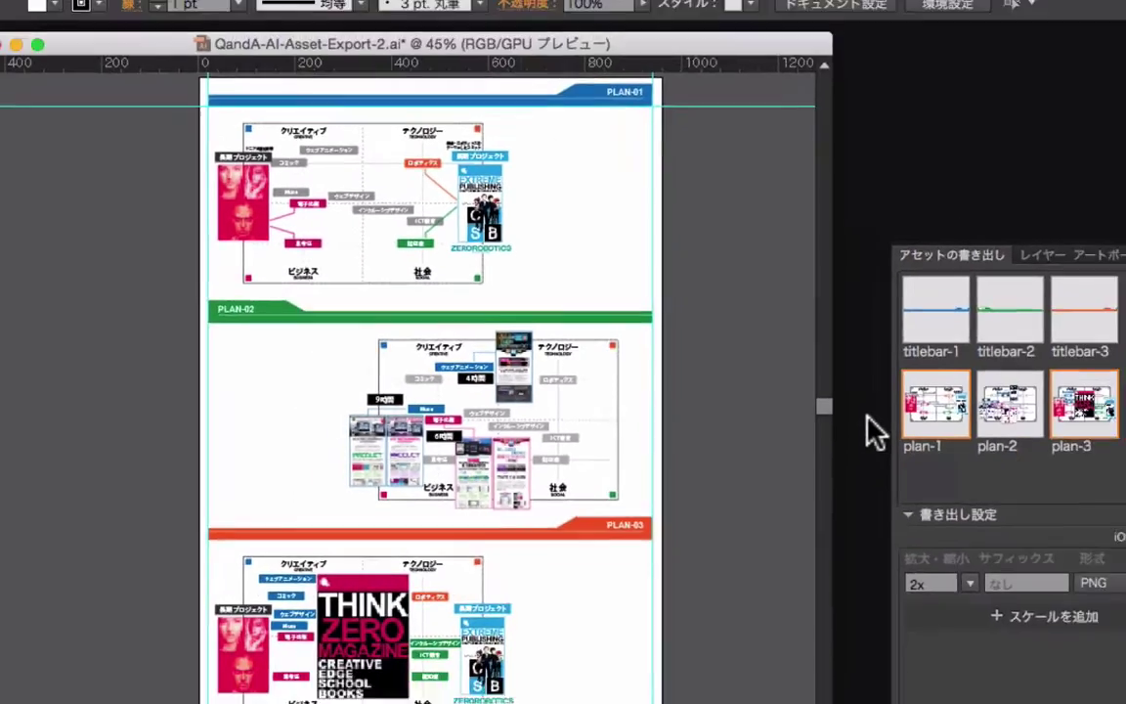
key("ctrl+Up")
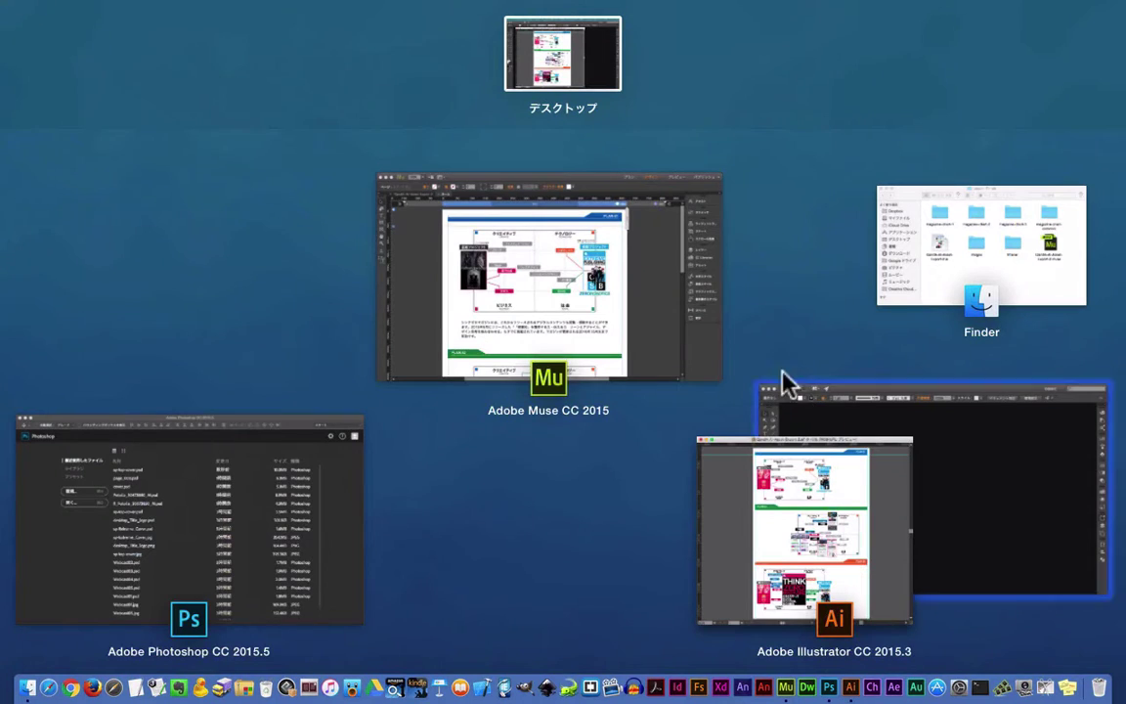
- Bring the Adobe Muse site window to the front and scroll down the Home page
left_click(782, 290)
key("super+Tab")
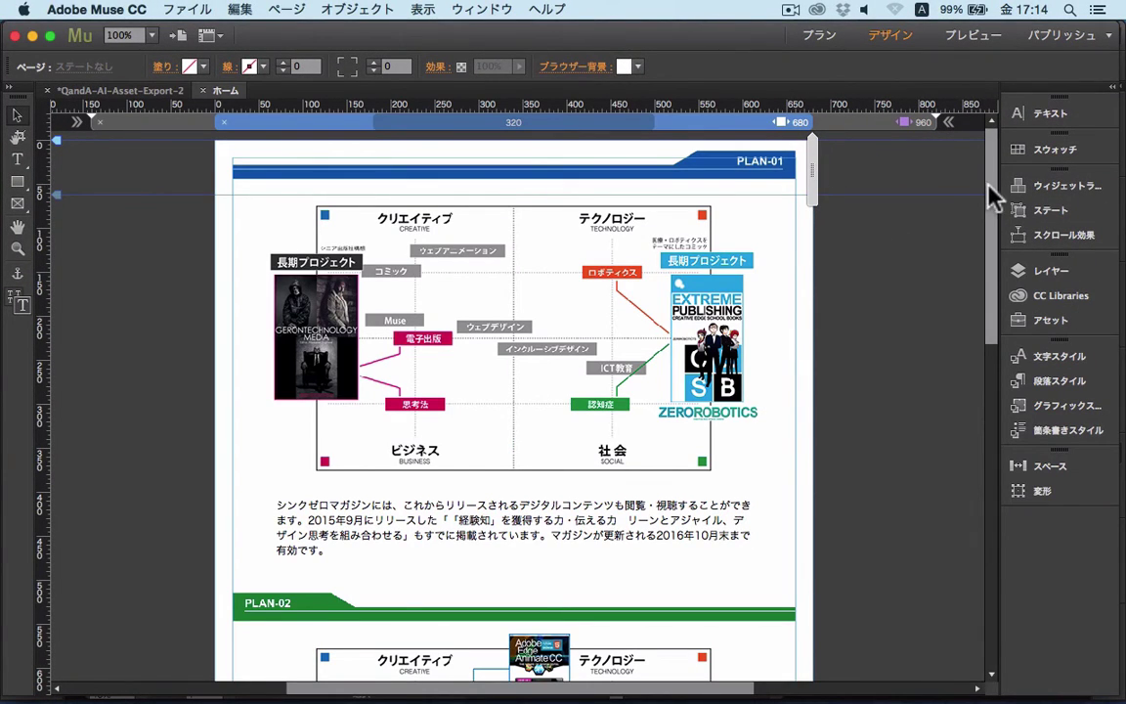
scroll(989, 190, "down", 1)
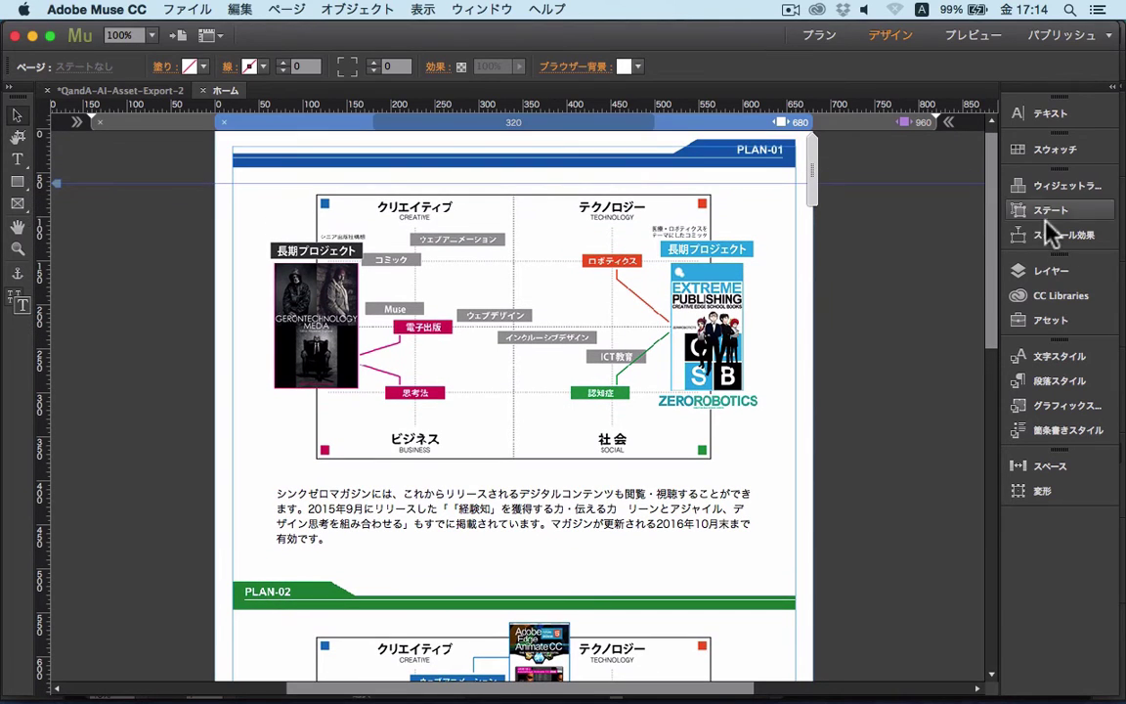
mouse_move(987, 215)
left_mouse_down()
mouse_move(985, 503)
mouse_move(975, 227)
left_mouse_up()
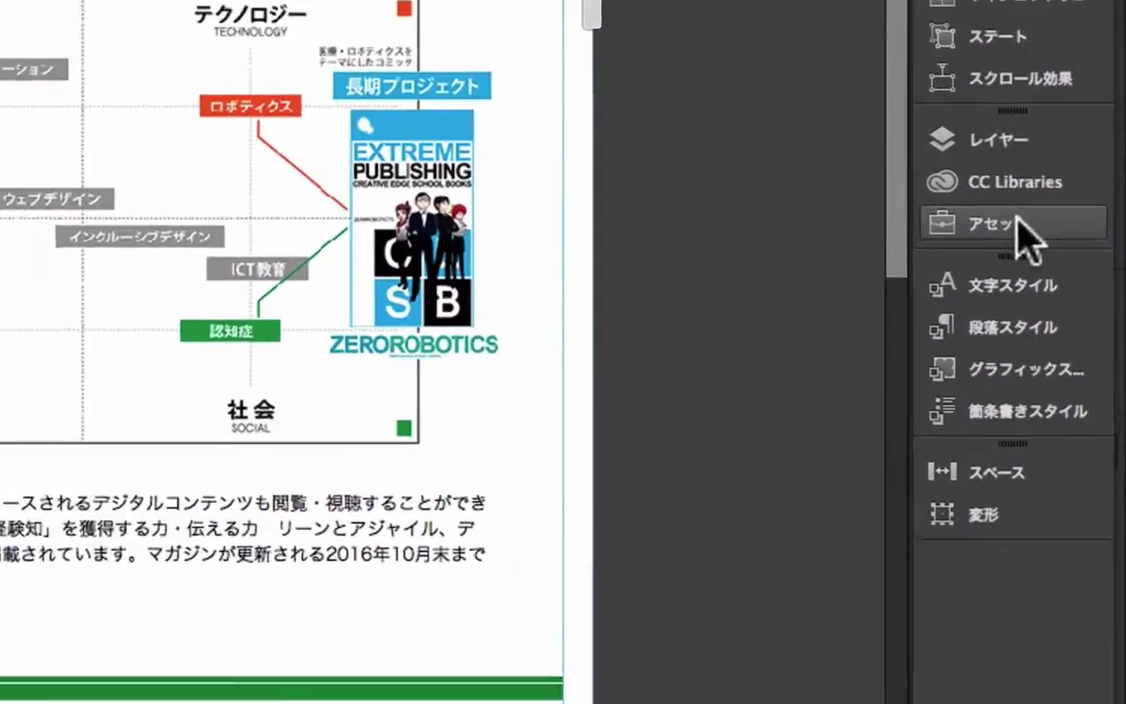
- Select plan-1.png and plan-3.png in the Assets panel and update both assets
left_click(1038, 321)
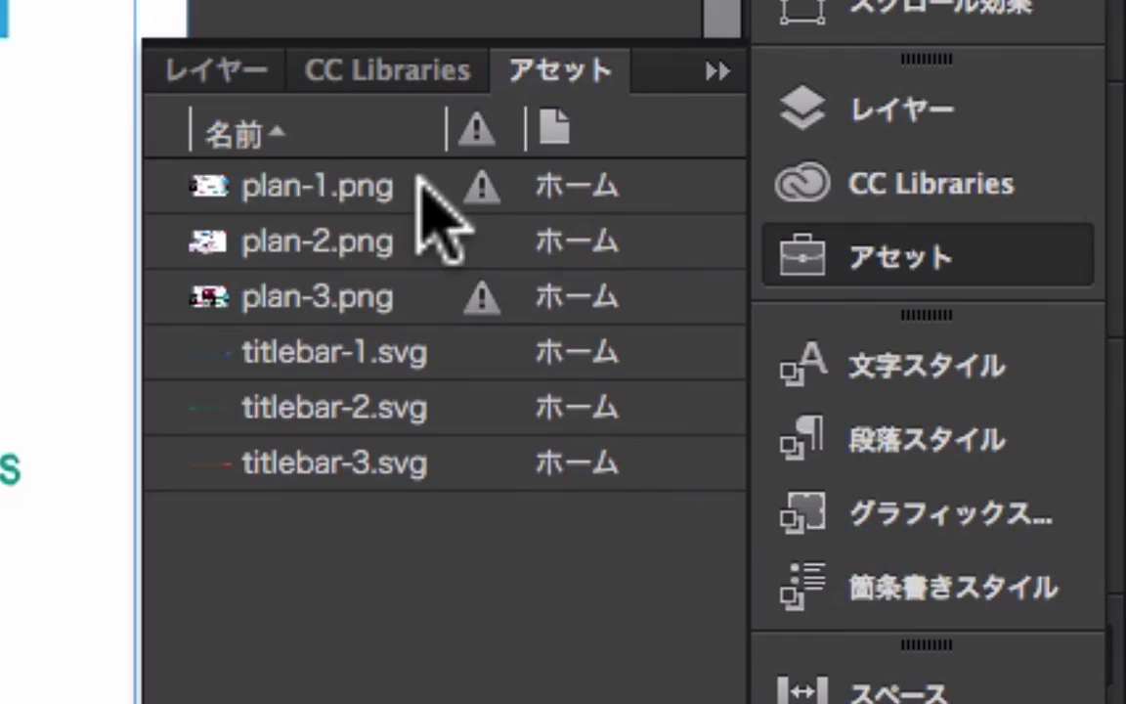
left_click(437, 187)
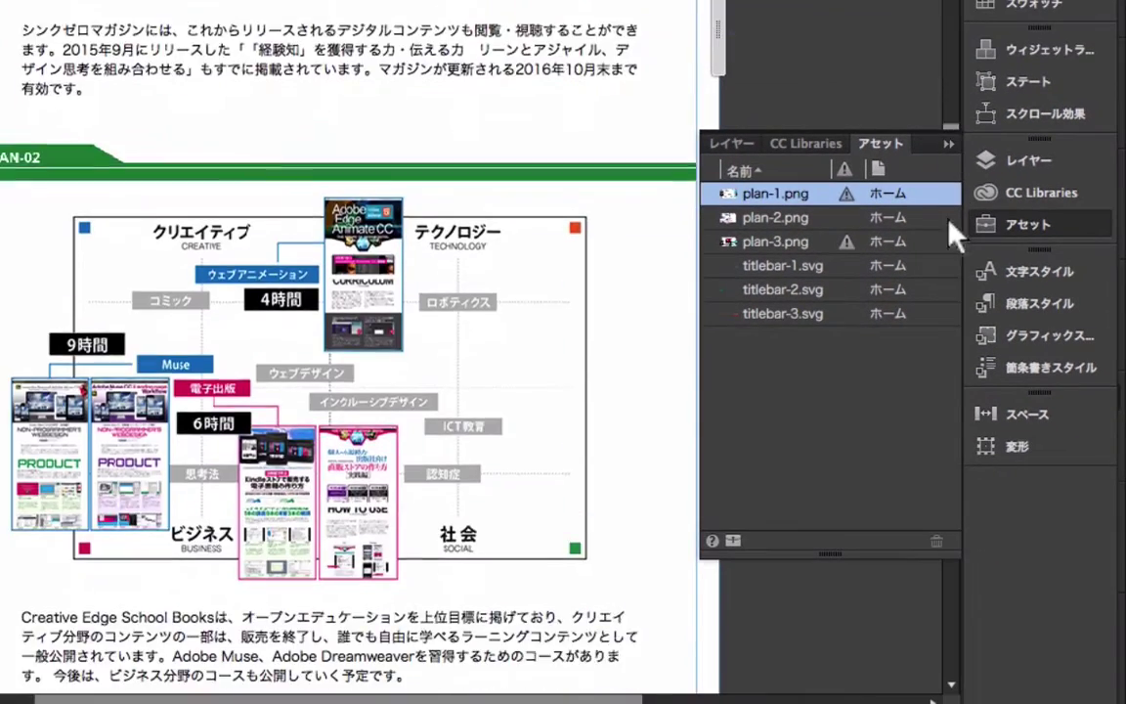
scroll(949, 307, "down", 10)
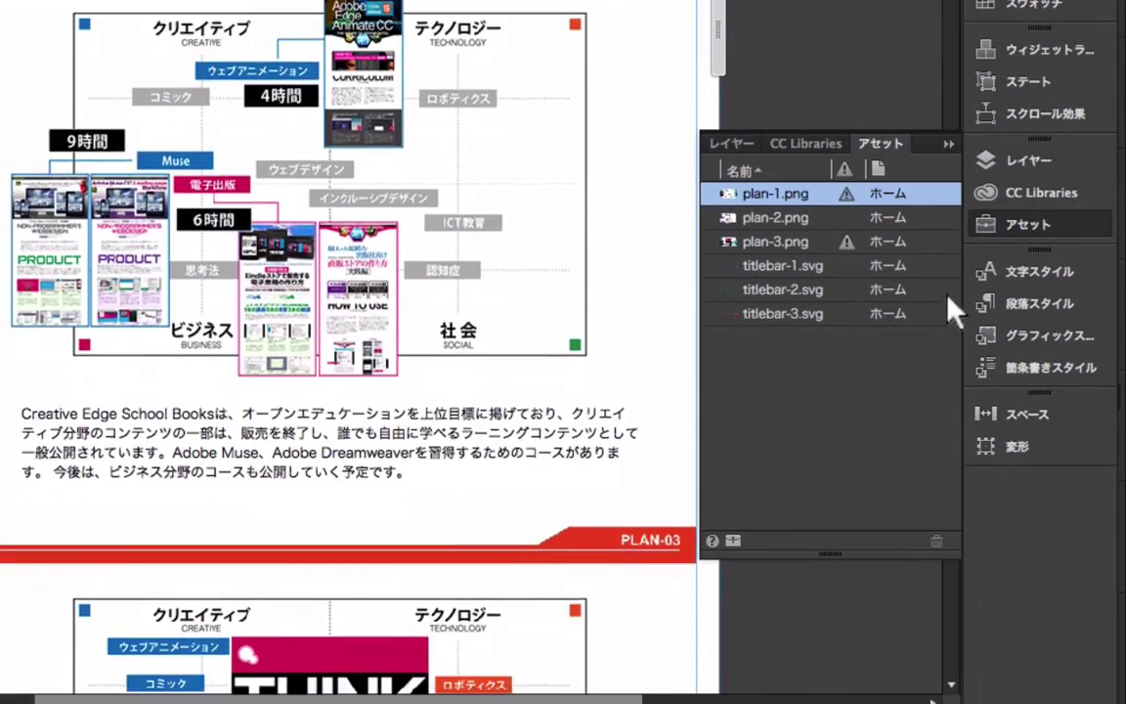
left_click_drag(943, 427, 196, 478)
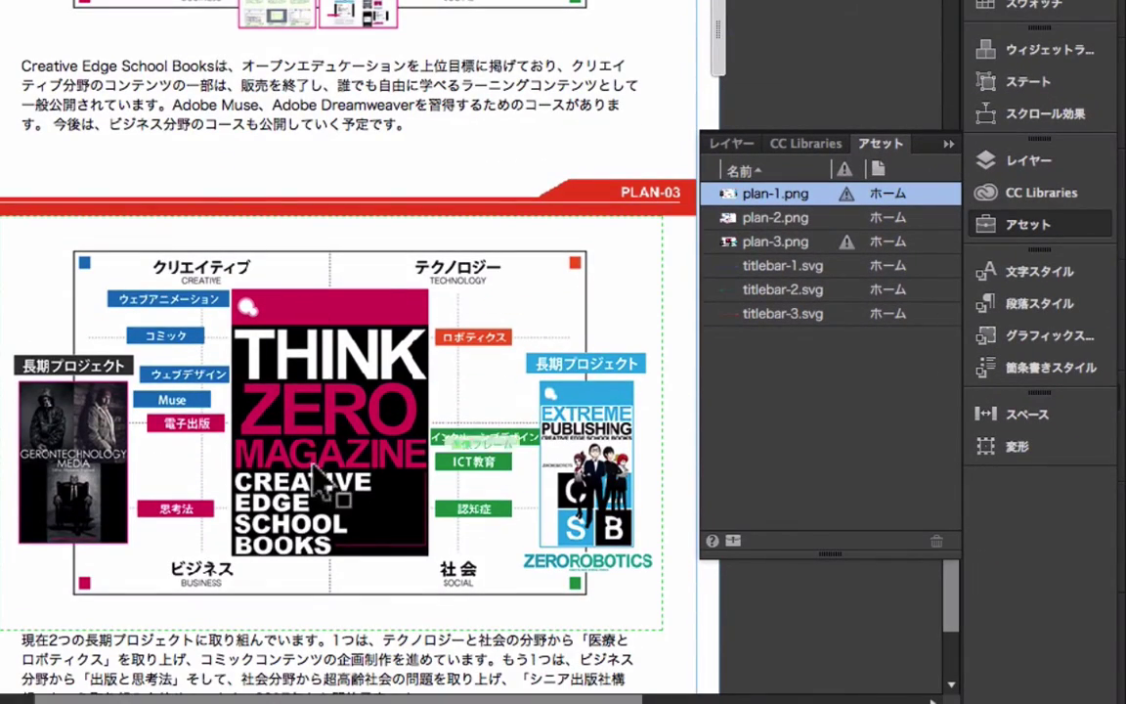
left_click_drag(408, 420, 1026, 614)
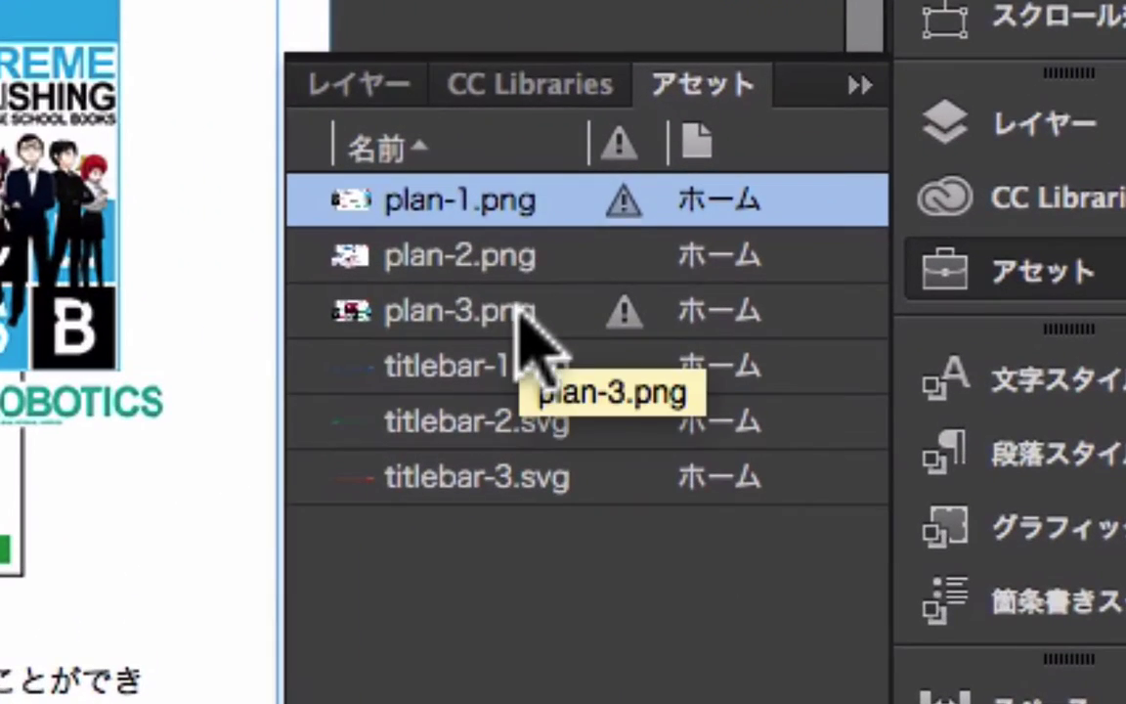
left_click(518, 315, "super")
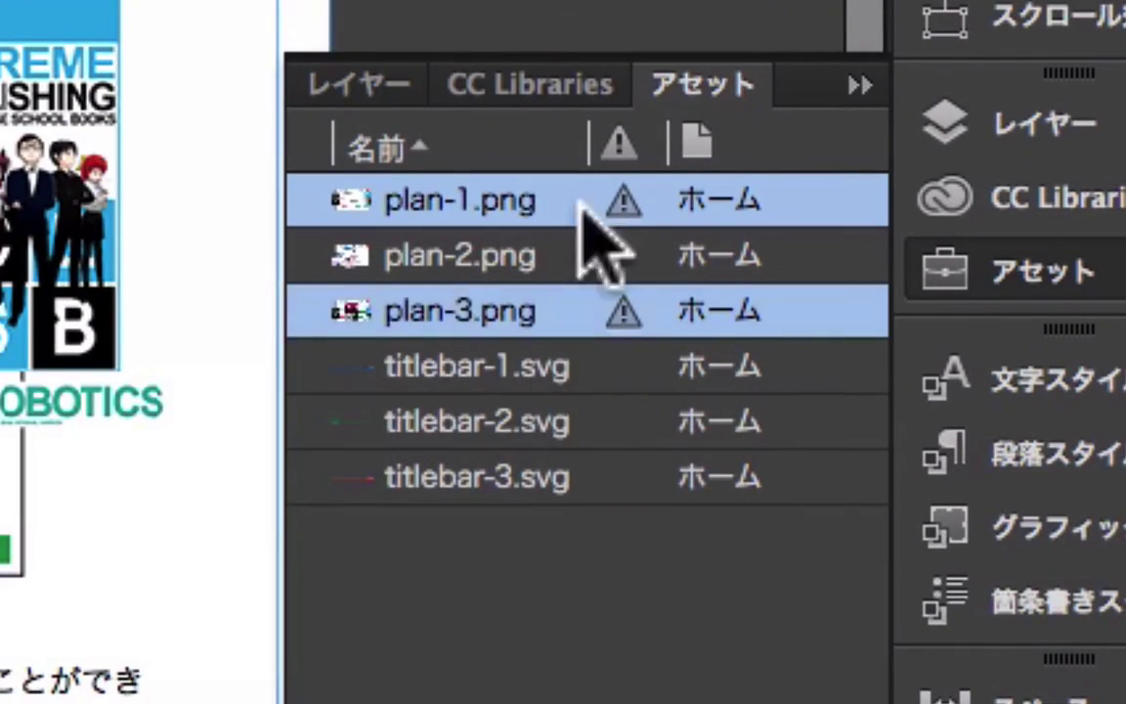
right_click(505, 194)
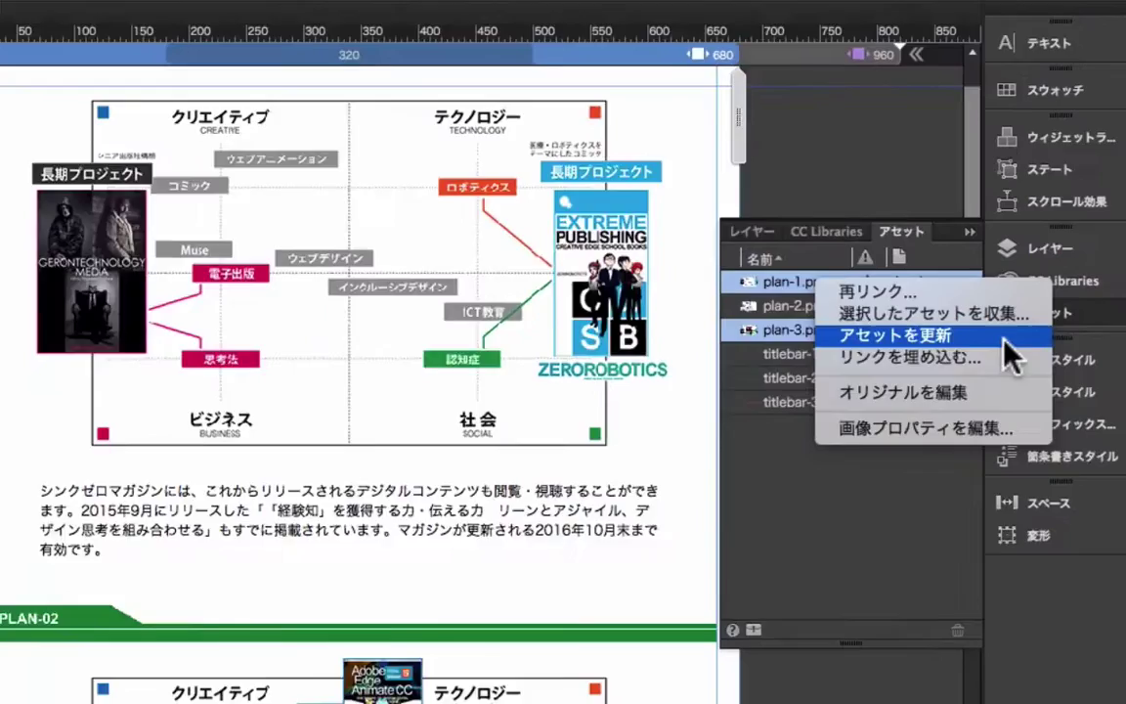
left_click(953, 371)
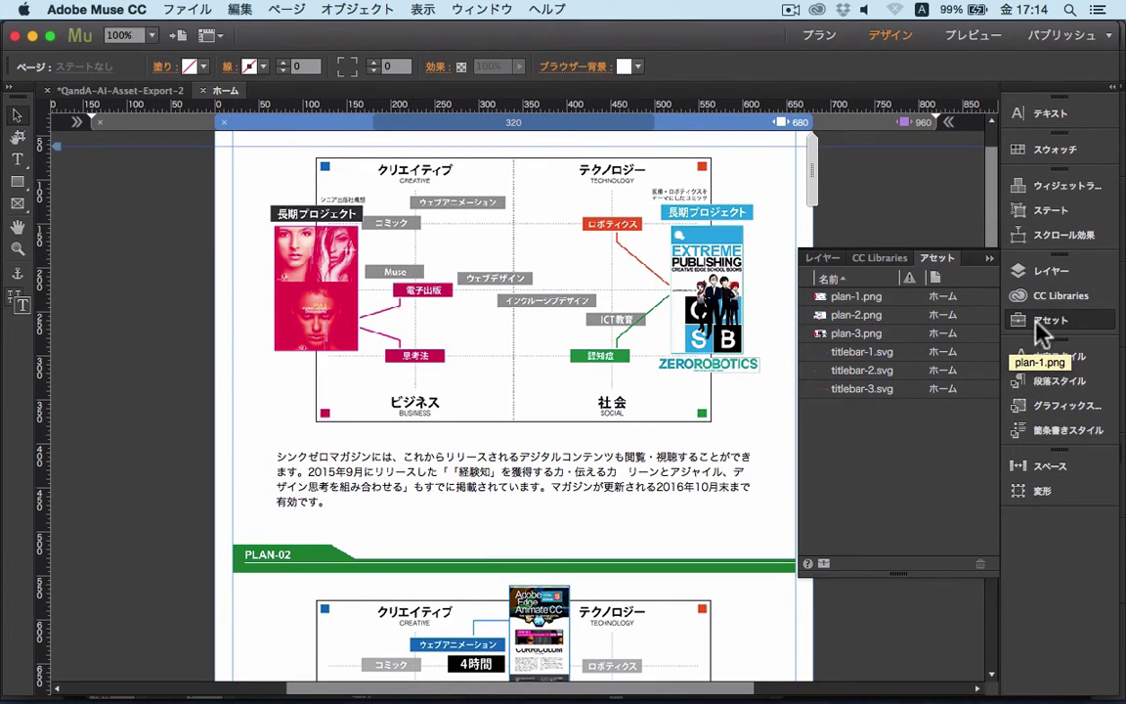
- Hide the asset list and scroll the Home page to check the PLAN-01 and PLAN-03 charts
left_click(1031, 322)
left_click_drag(990, 220, 980, 496)
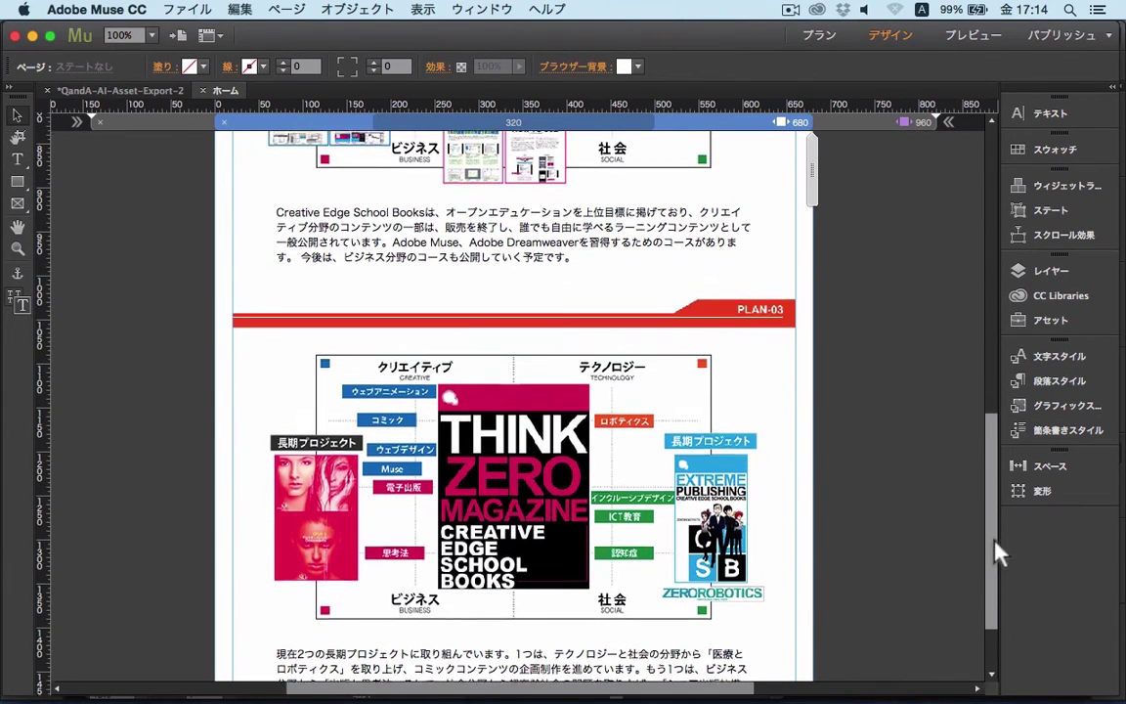
left_click_drag(990, 552, 1005, 402)
left_click_drag(1004, 351, 985, 302)
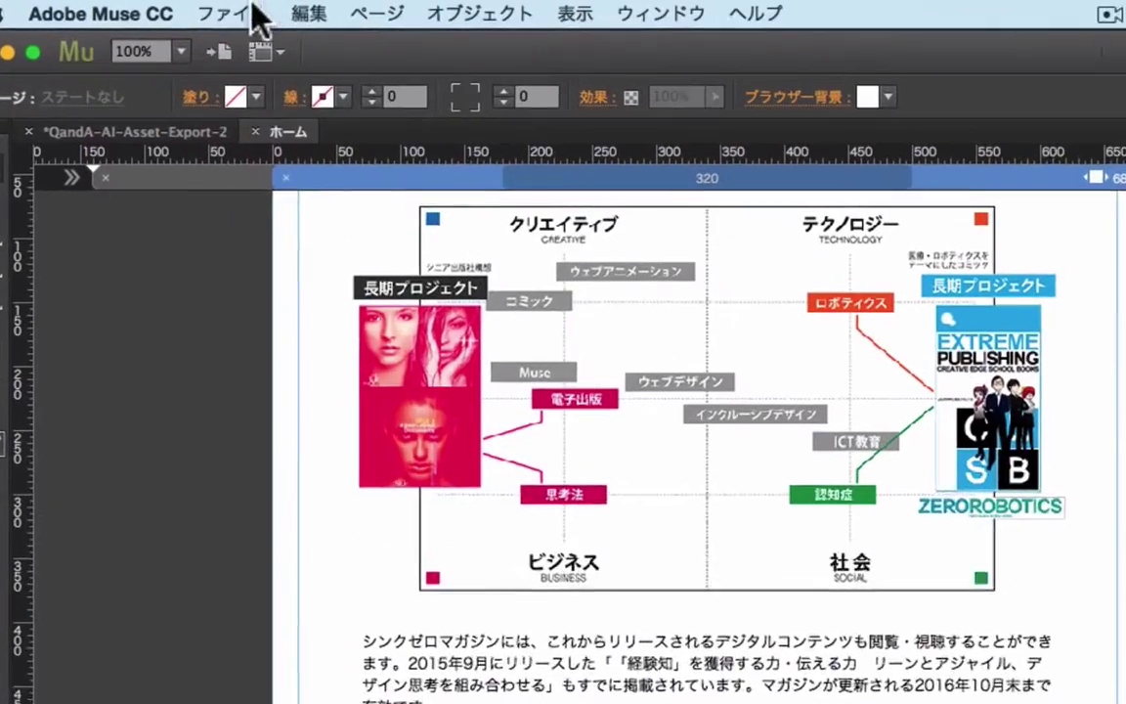
left_click(190, 8)
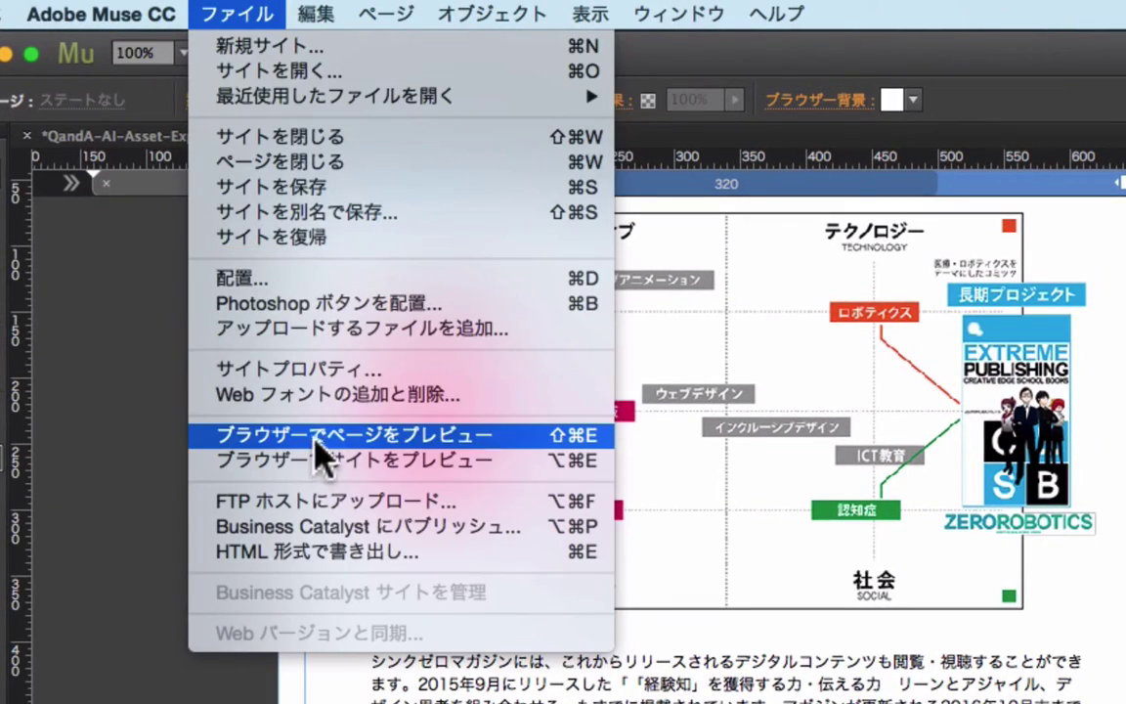
- Preview the Home page in Firefox, check the pink PLAN-01 and PLAN-03 covers, then quit Firefox
left_click(491, 445)
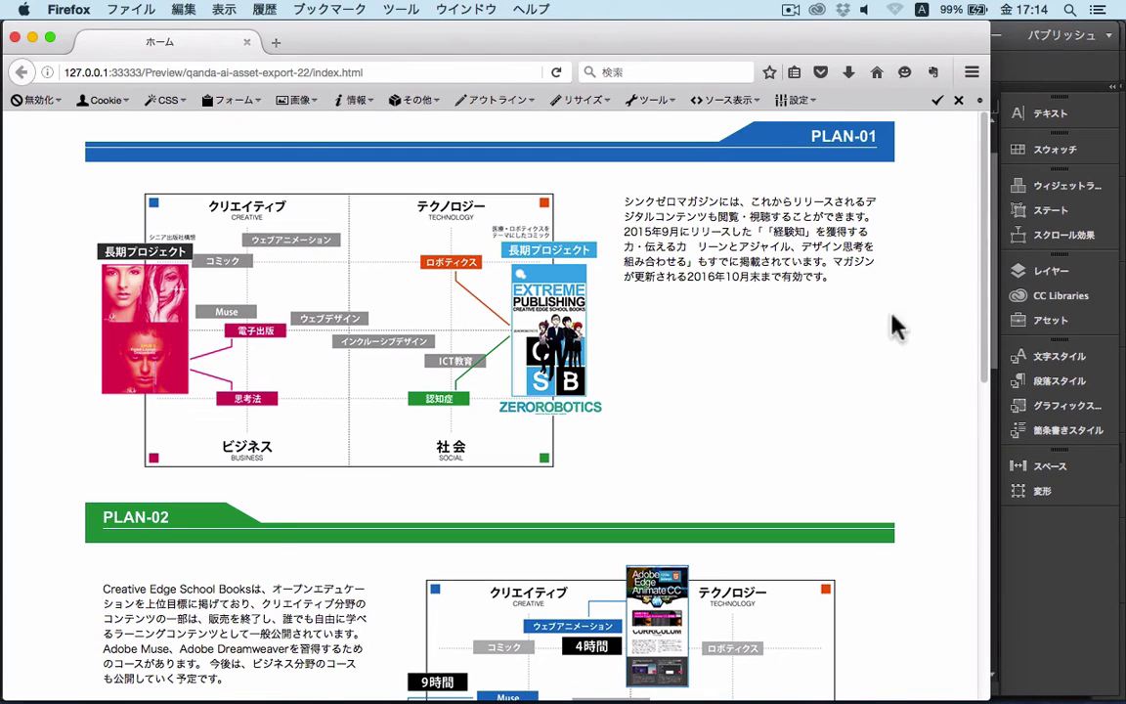
left_click_drag(989, 319, 413, 315)
scroll(347, 254, "down", 5)
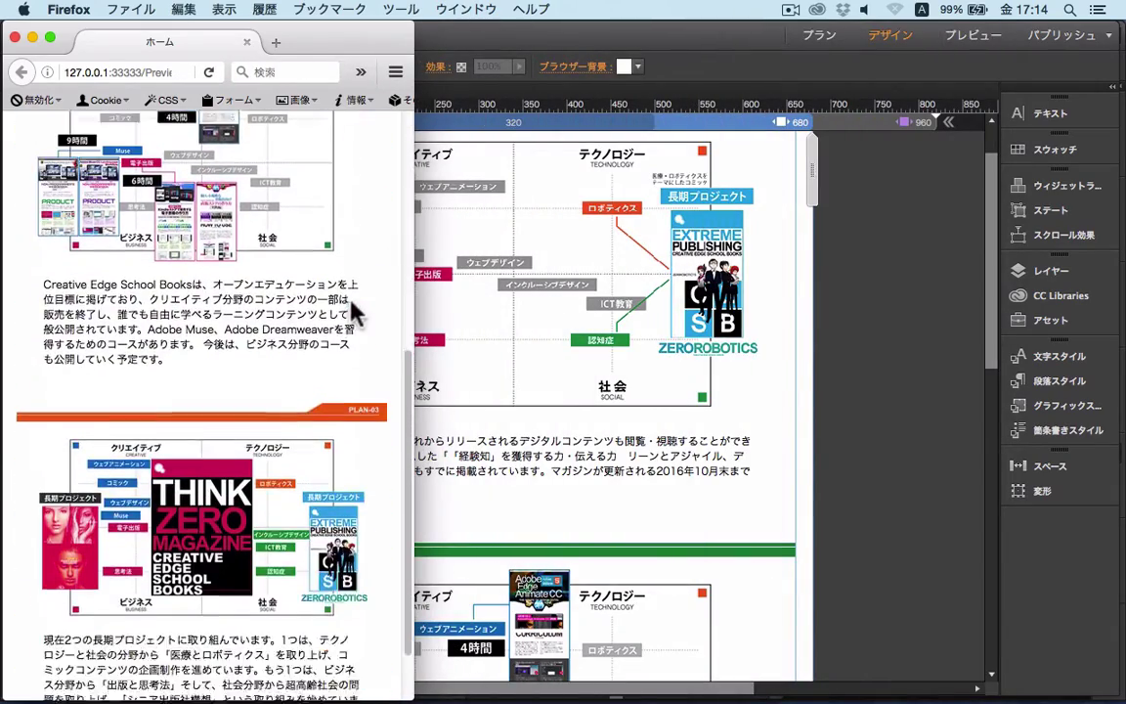
scroll(347, 294, "down", 1)
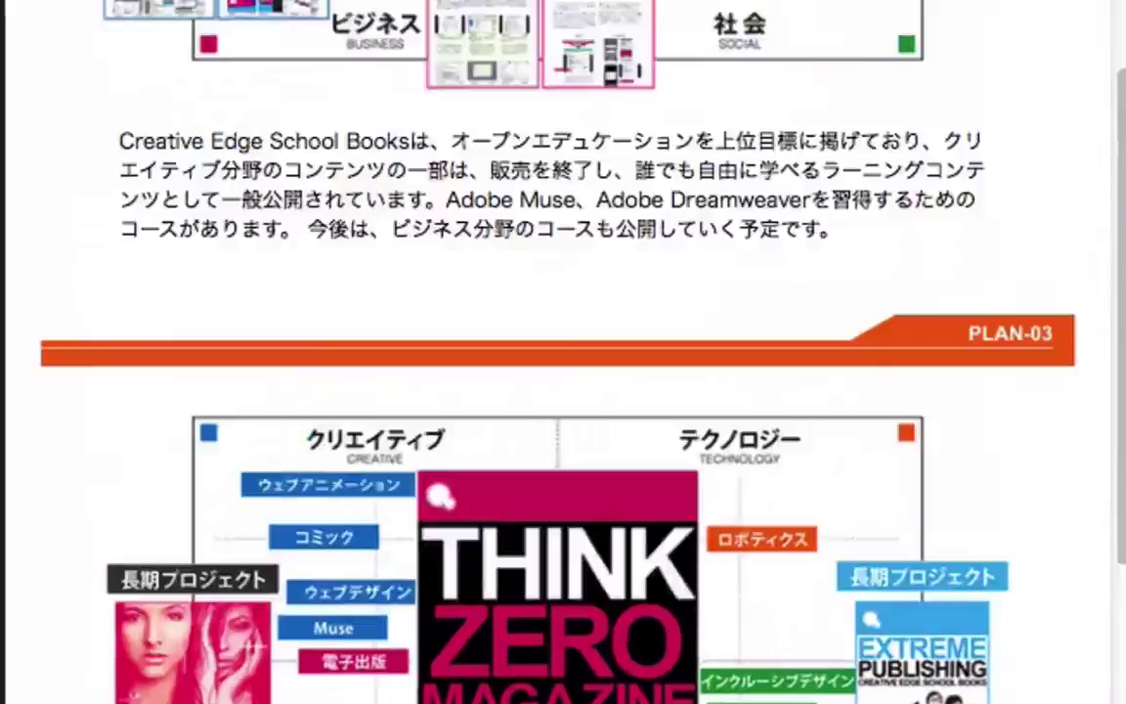
mouse_move(415, 514)
left_mouse_down()
mouse_move(875, 515)
mouse_move(972, 535)
left_mouse_up()
scroll(849, 457, "up", 3)
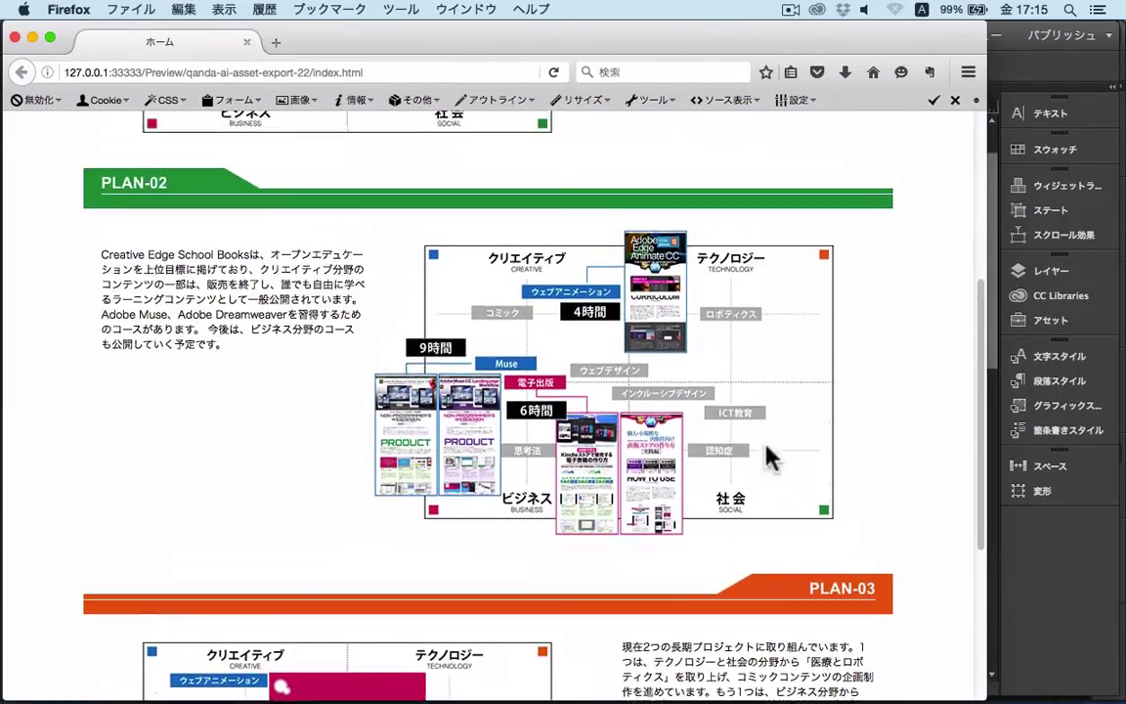
scroll(747, 445, "up", 5)
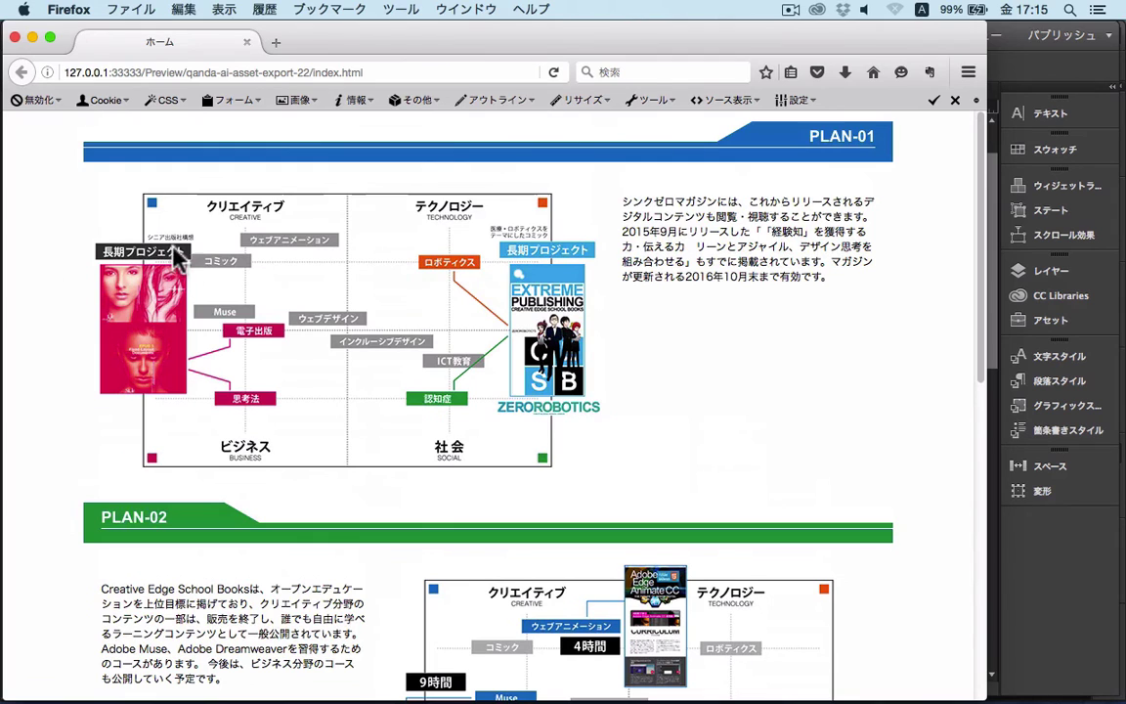
left_click(72, 10)
left_click(104, 174)
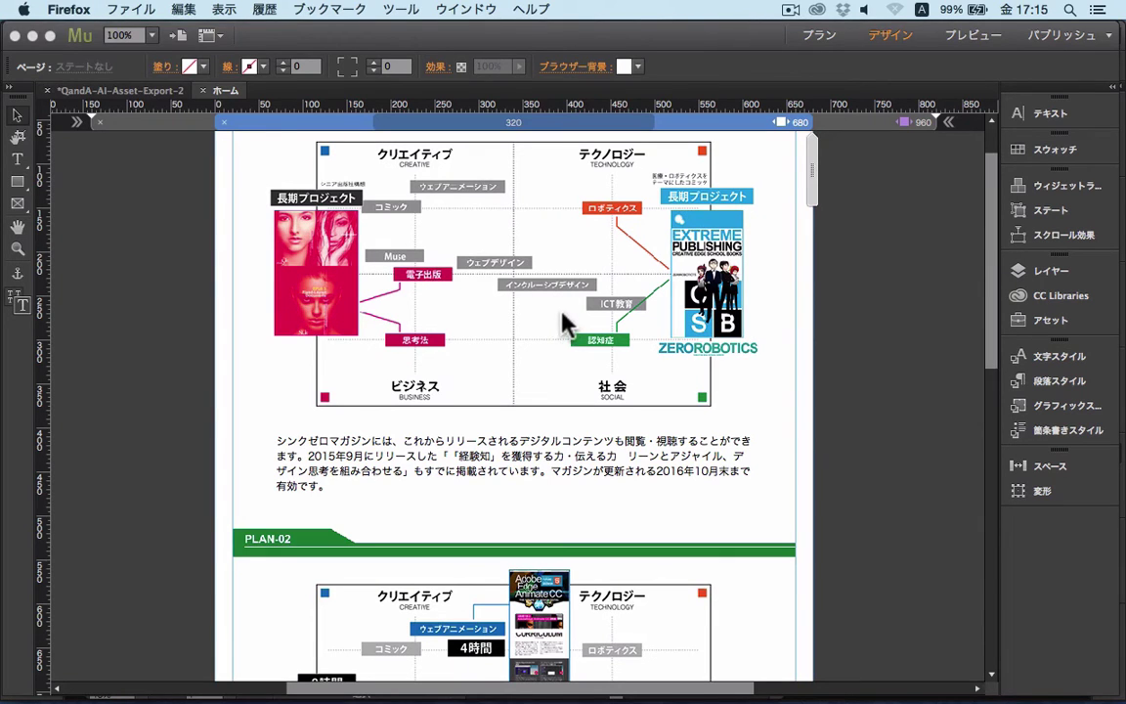
- Check that the PLAN-01 chart in Illustrator links to magazine-chart-1.ai, then show all windows in Mission Control
key("ctrl+Up")
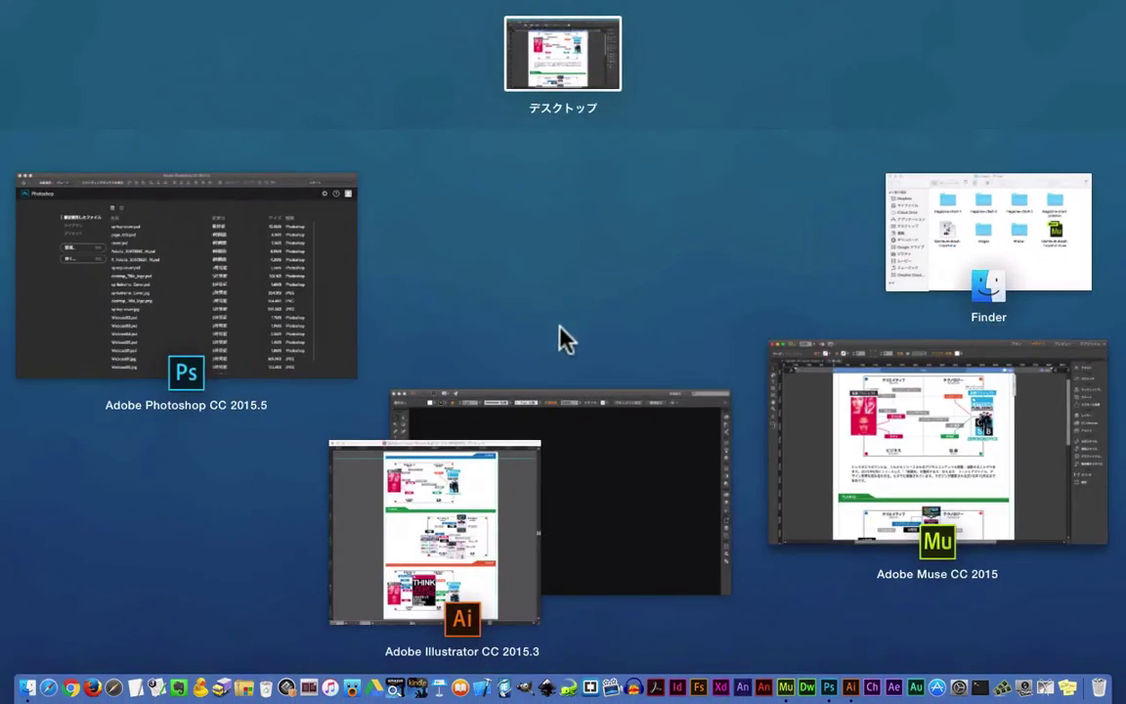
left_click(583, 414)
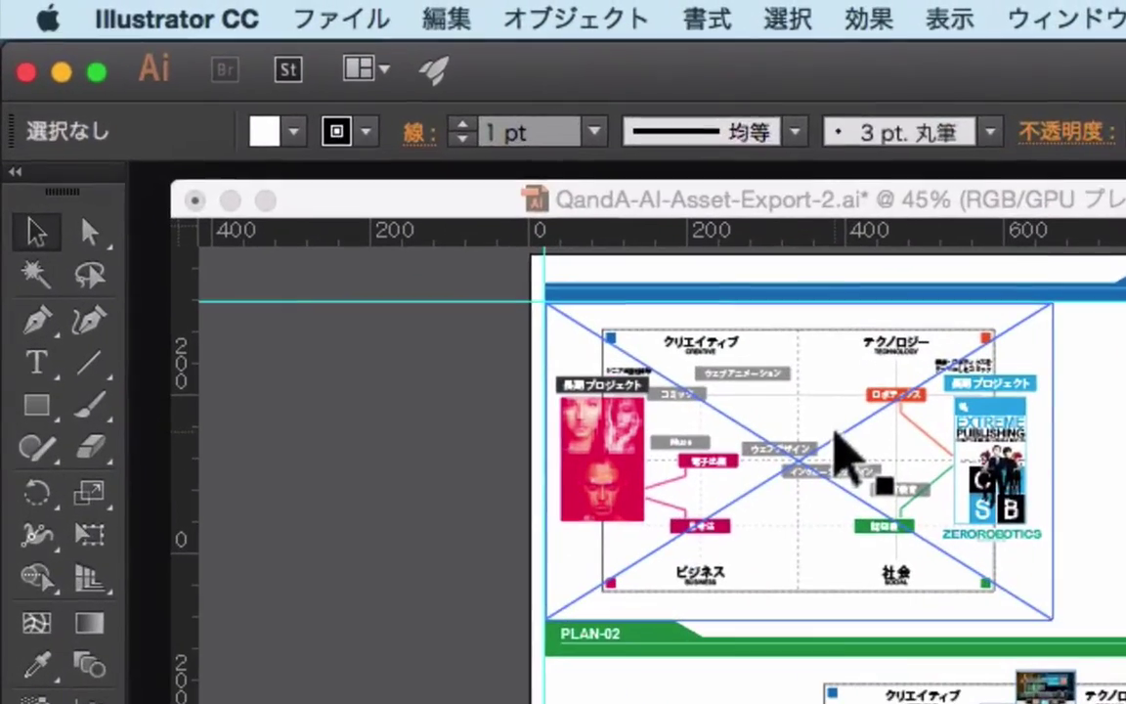
left_click(421, 223)
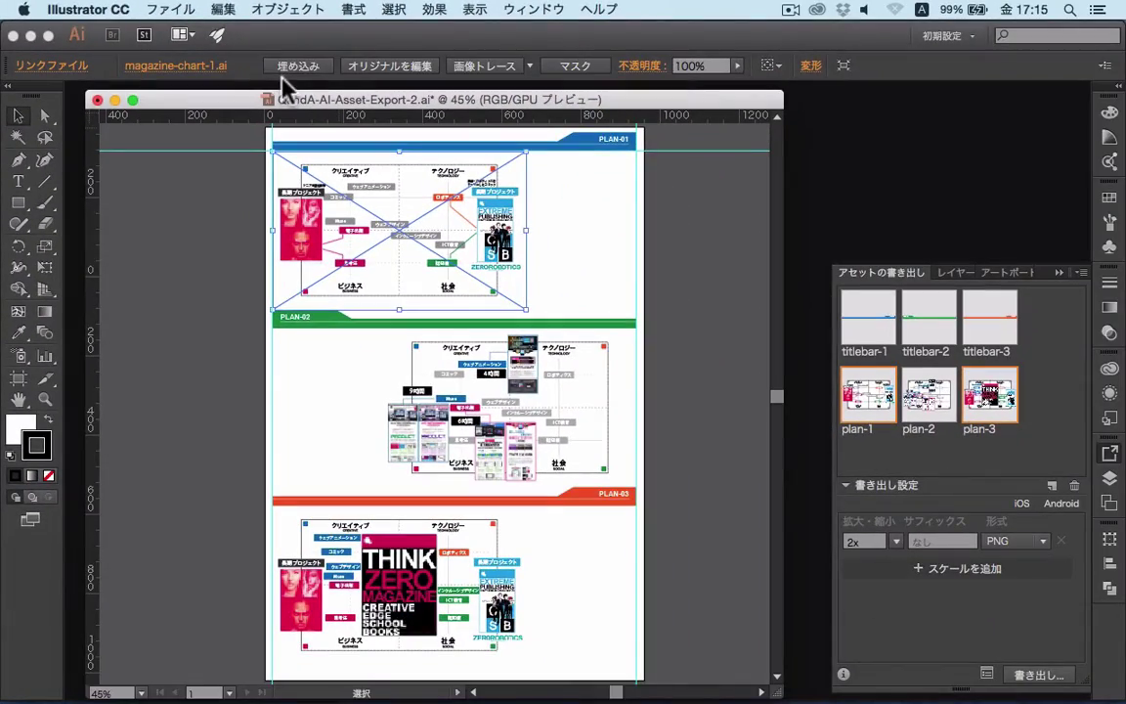
key("ctrl+Up")
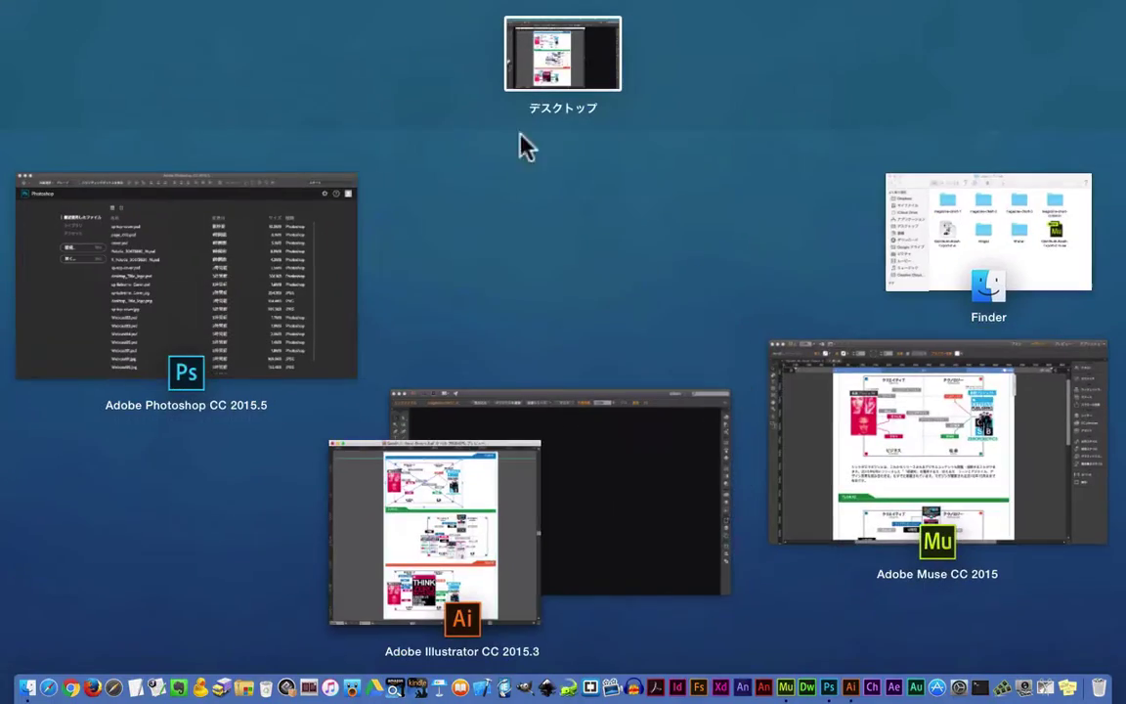
- In Finder, open the magazine-chart-2 folder and select magazine-chart-2.ai
left_click(892, 200)
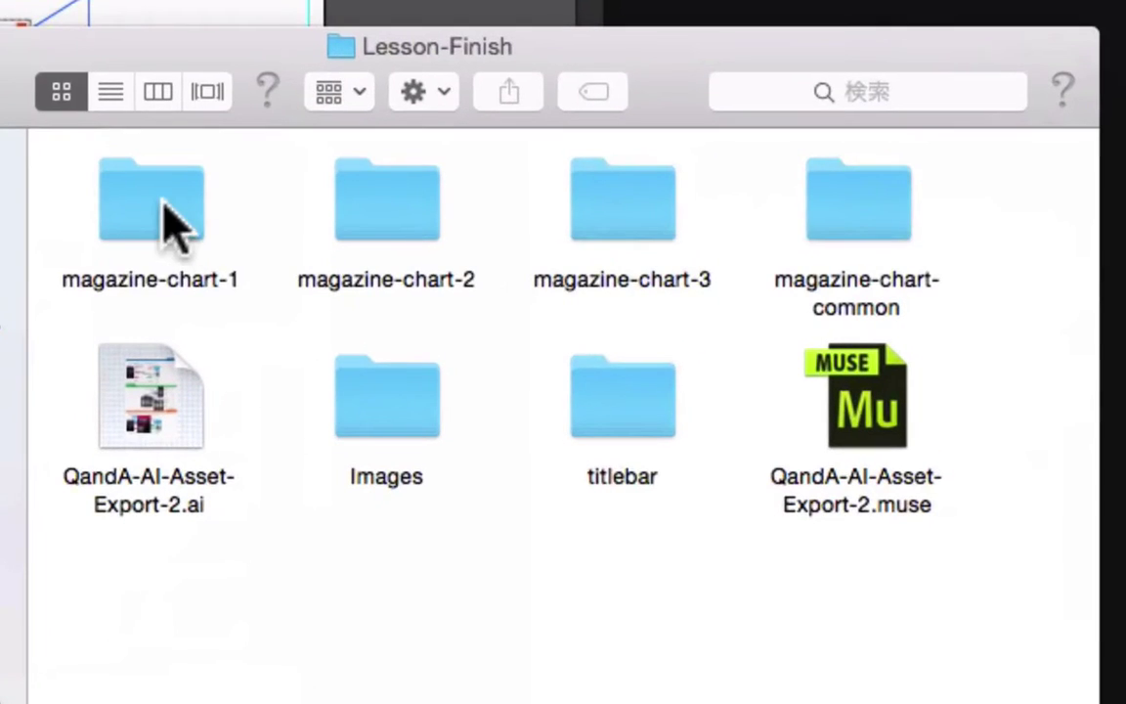
left_click(171, 220)
double_click(386, 223)
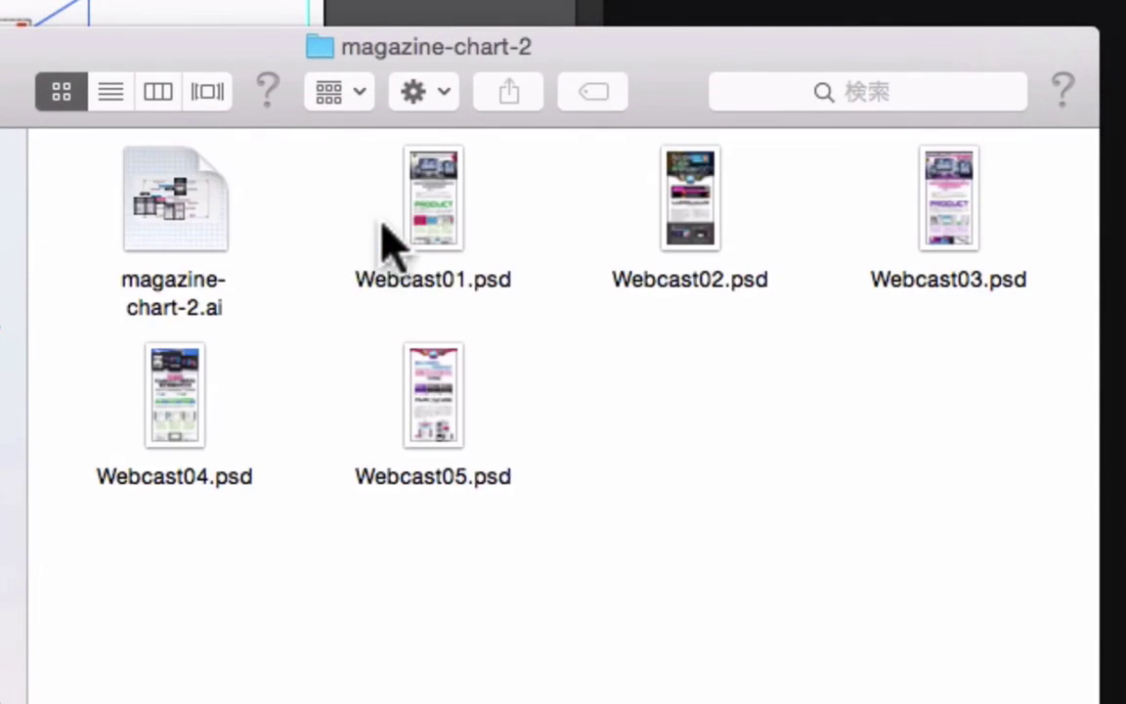
left_click(126, 275)
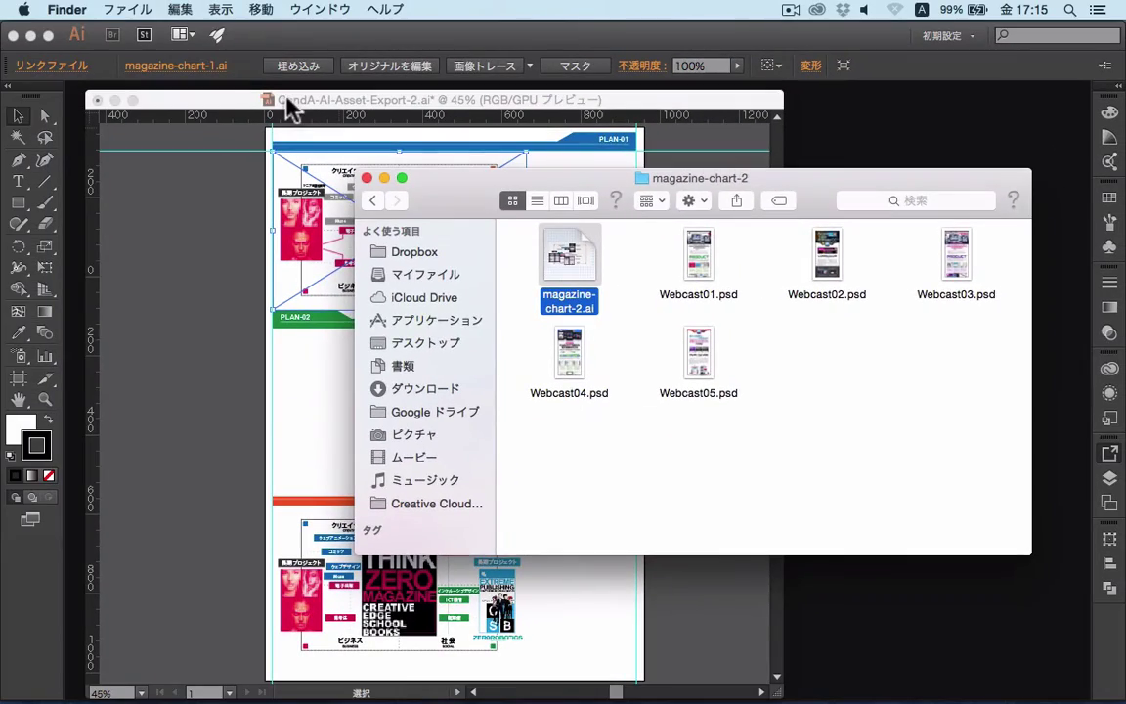
- Glance at Illustrator's File menu, then return to the magazine-chart-2 folder in Finder
left_click(231, 109)
left_click(168, 10)
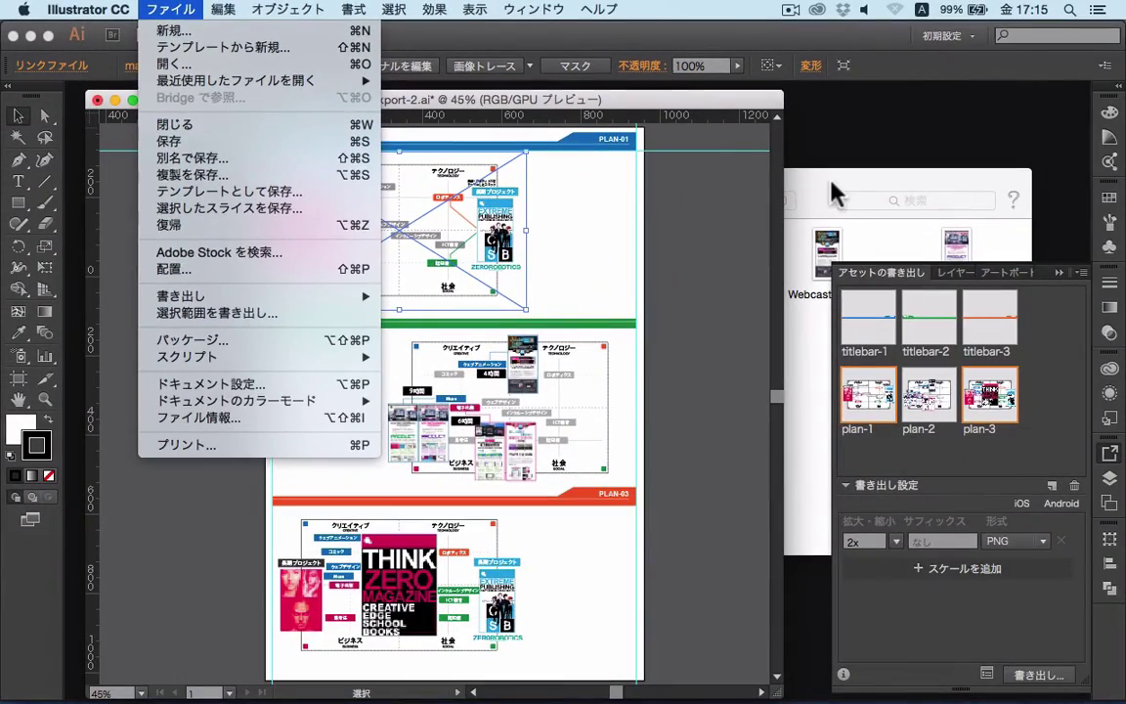
left_click(832, 182)
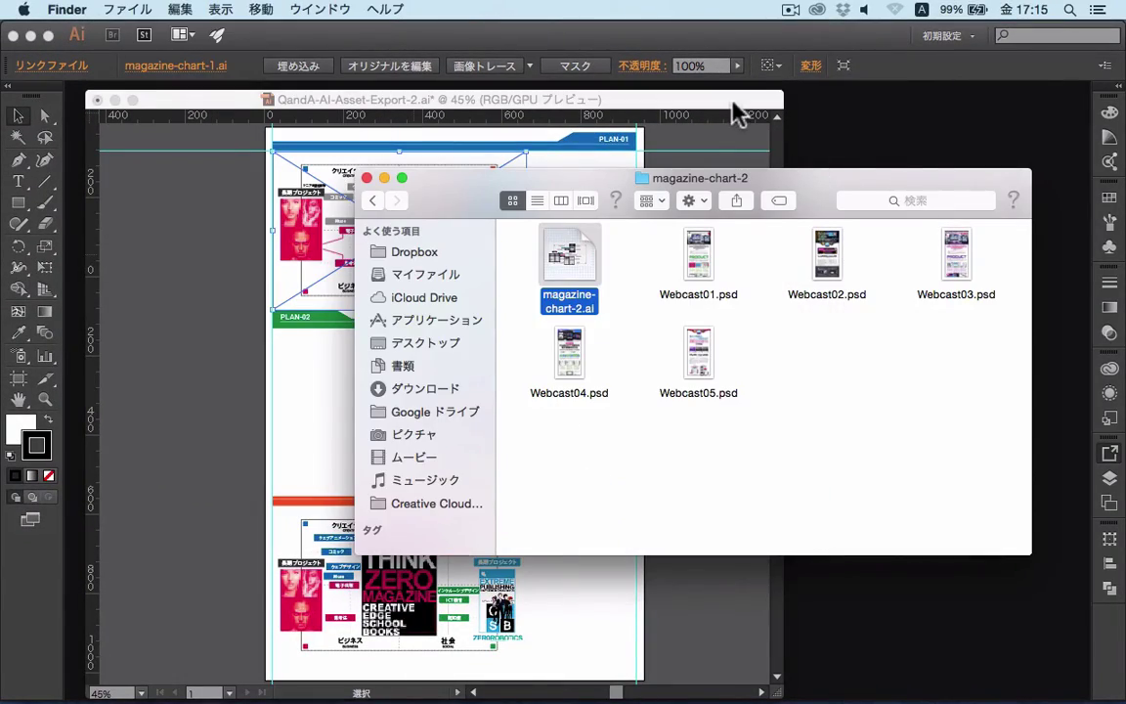